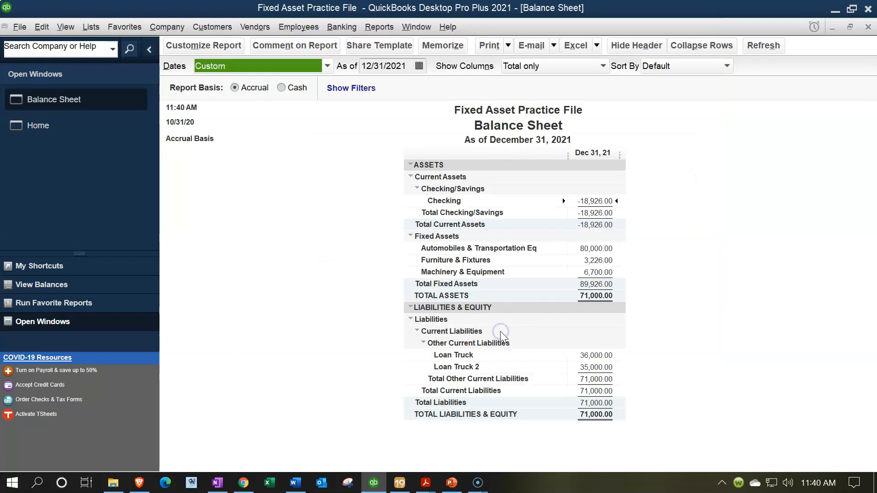
- Examine the Automobiles & Transportation Eq and Furniture & Fixtures balances on the Balance Sheet
click(604, 250)
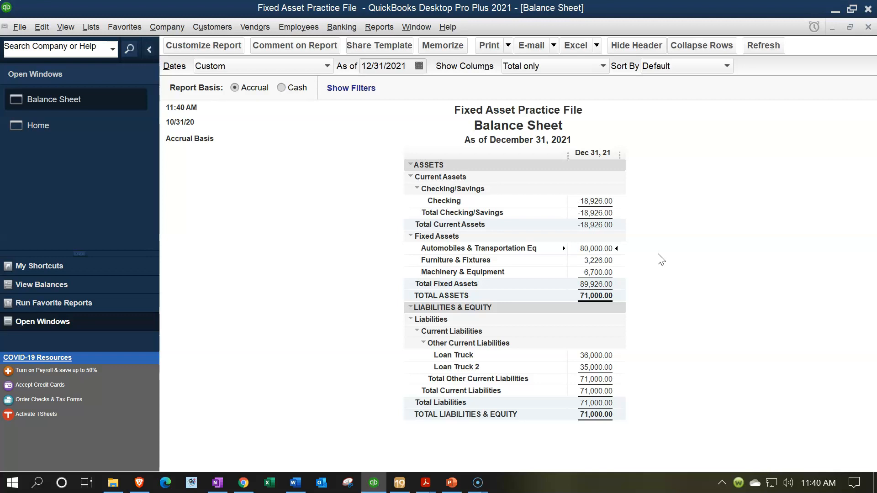
click(637, 261)
click(599, 260)
click(677, 280)
- Open the Fixed Asset Item List, widen its Name column and select the Conference Table & Chairs item
click(94, 28)
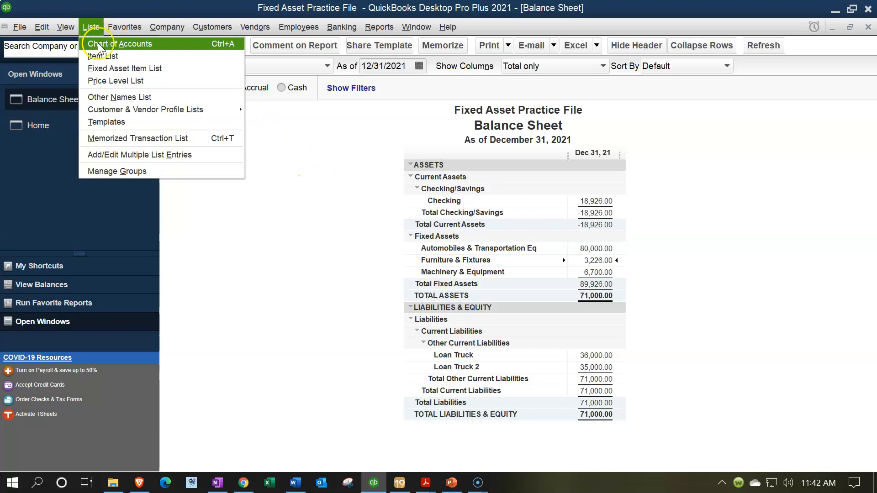
click(107, 68)
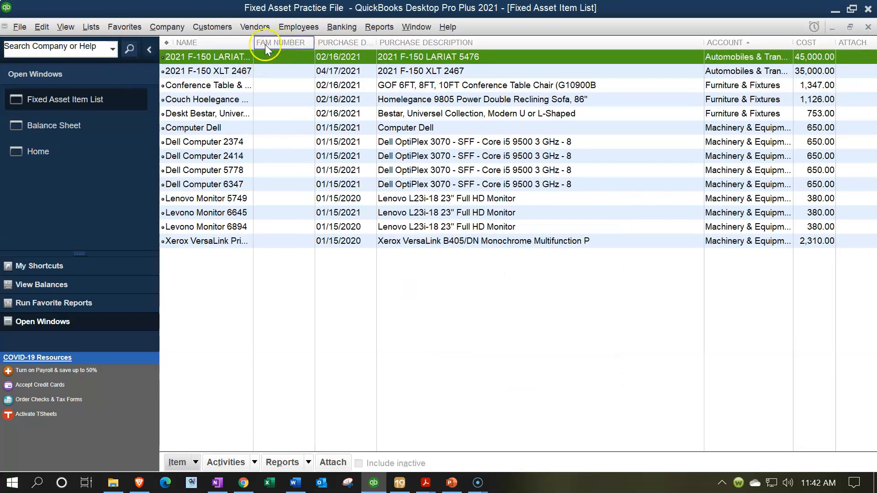
drag(254, 42, 272, 41)
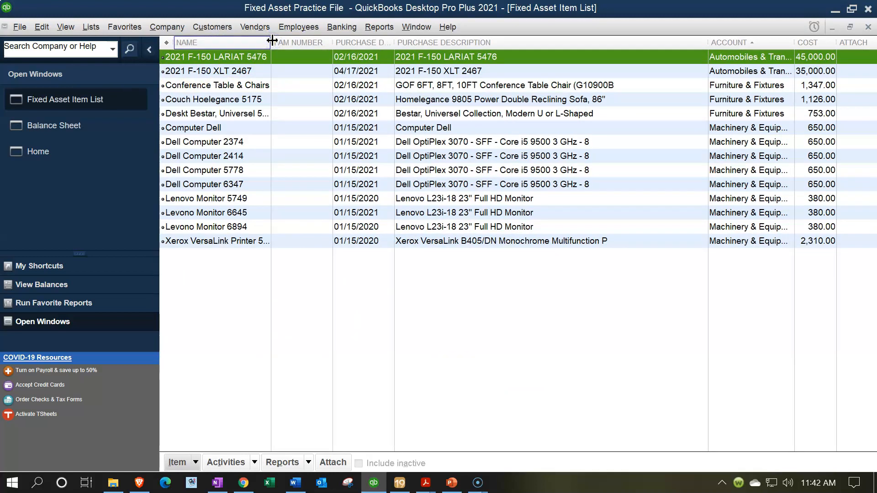
click(432, 114)
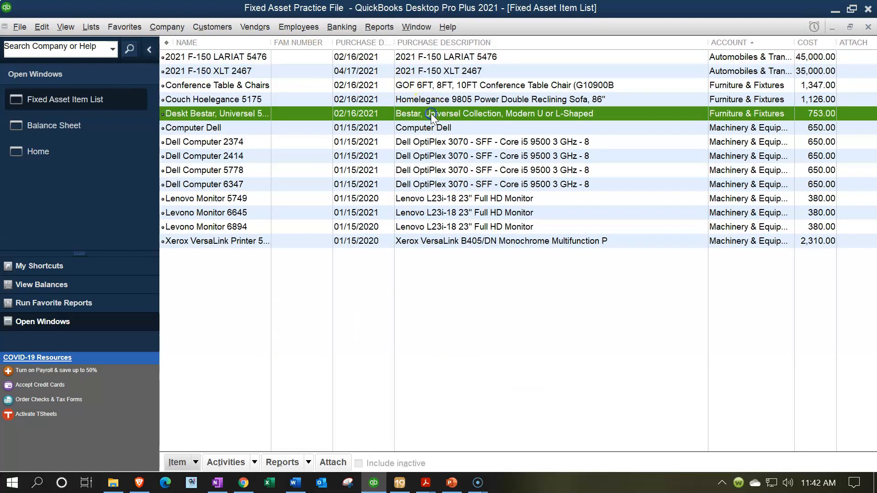
click(445, 85)
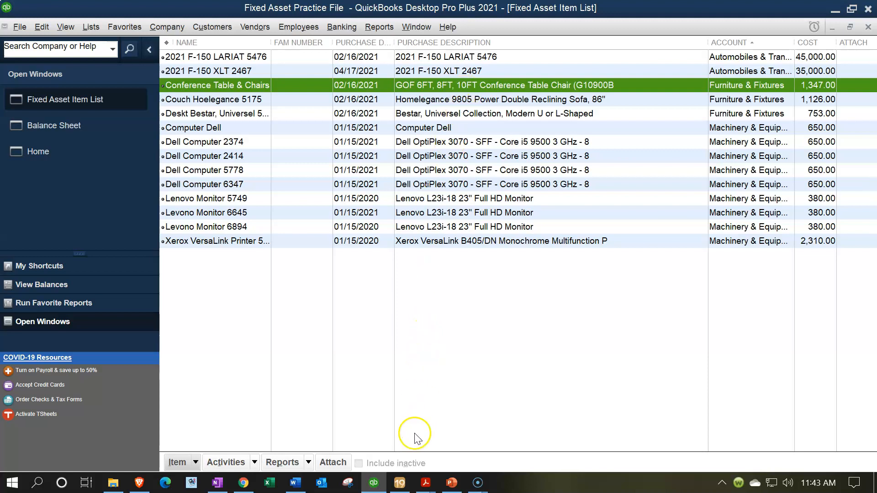
- Switch to Lacerte and compare page 2 of the Regular and Book 2020 depreciation schedules
click(400, 483)
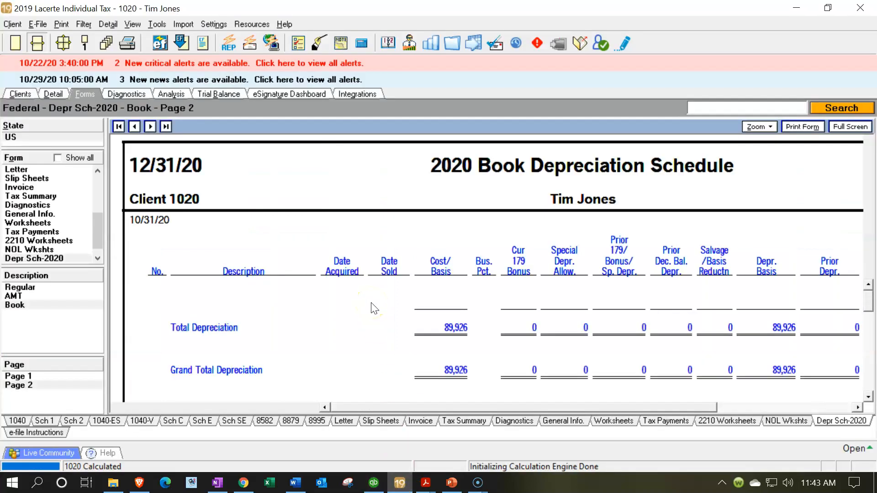
click(253, 356)
click(40, 287)
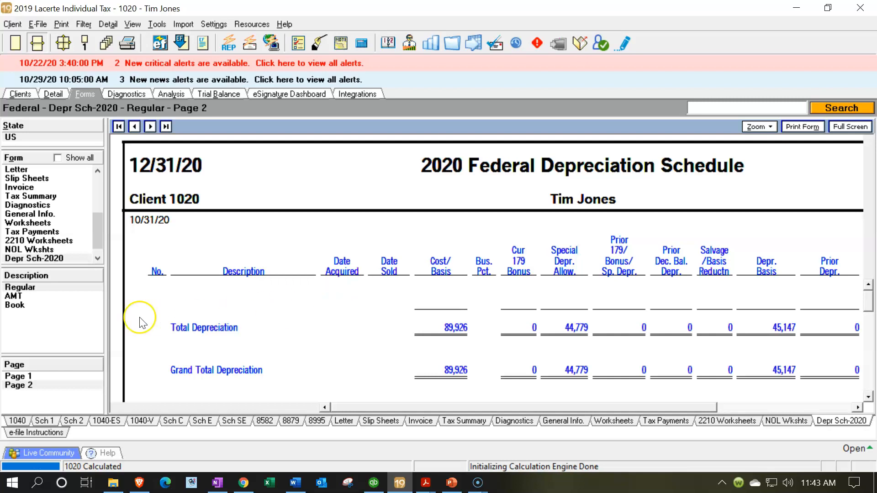
click(21, 305)
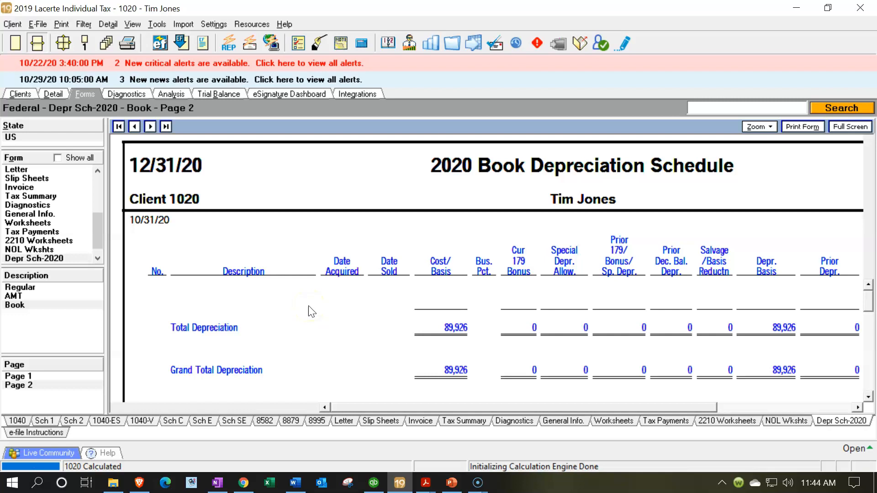
click(48, 287)
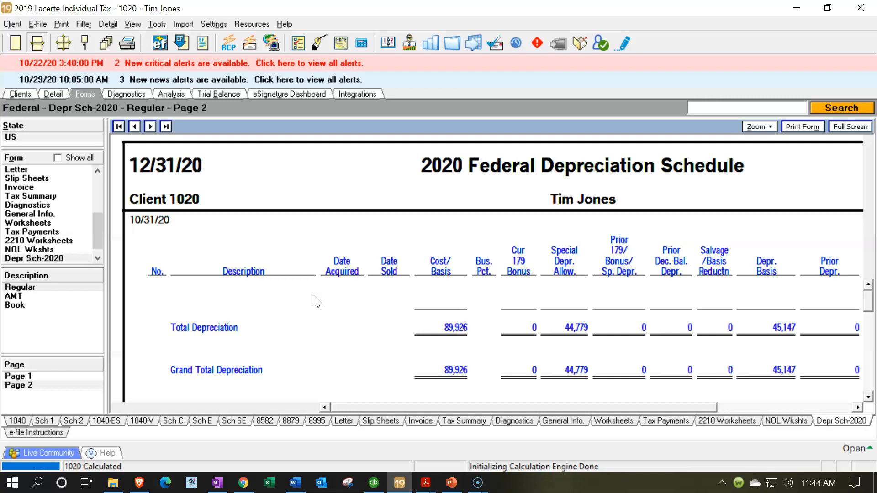
click(27, 306)
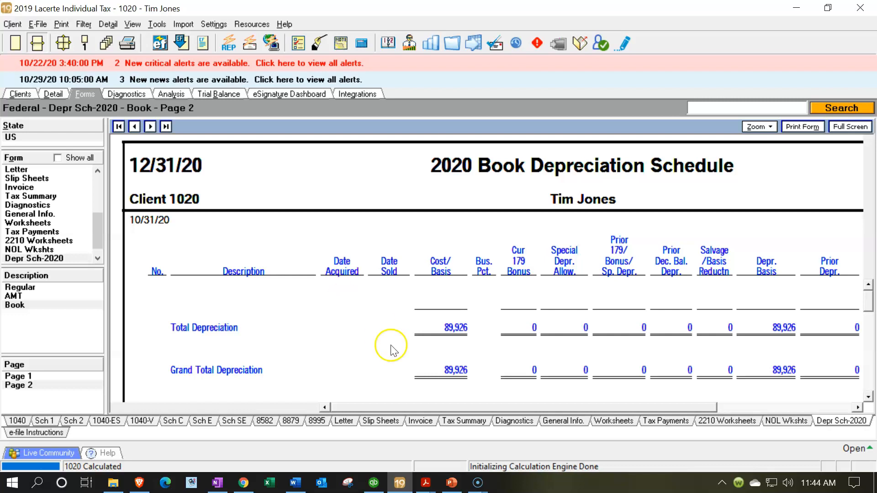
- Open Book Depreciation.pdf in Acrobat Reader and compare its asset listing with the fixed asset items in QuickBooks
click(425, 482)
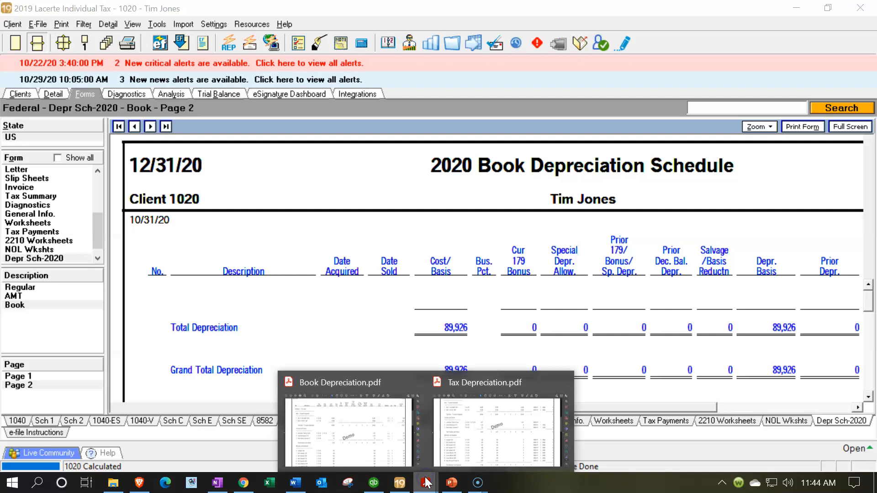
click(380, 425)
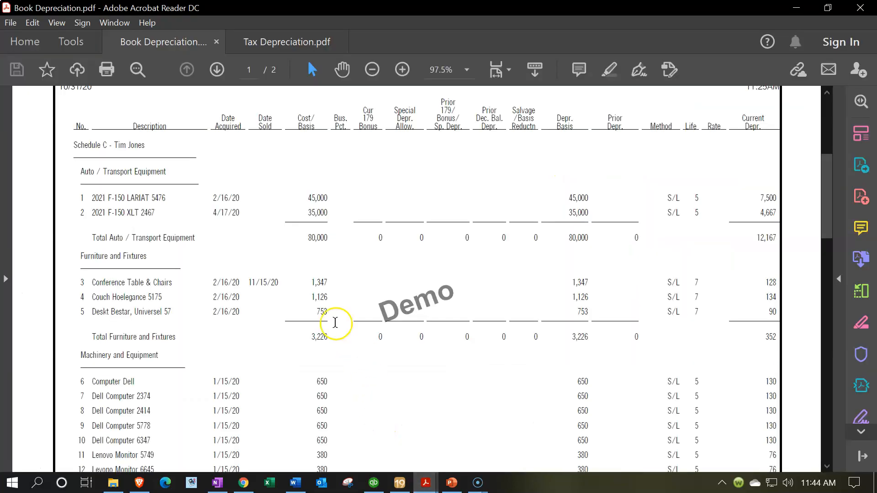
scroll(145, 215, down, 3)
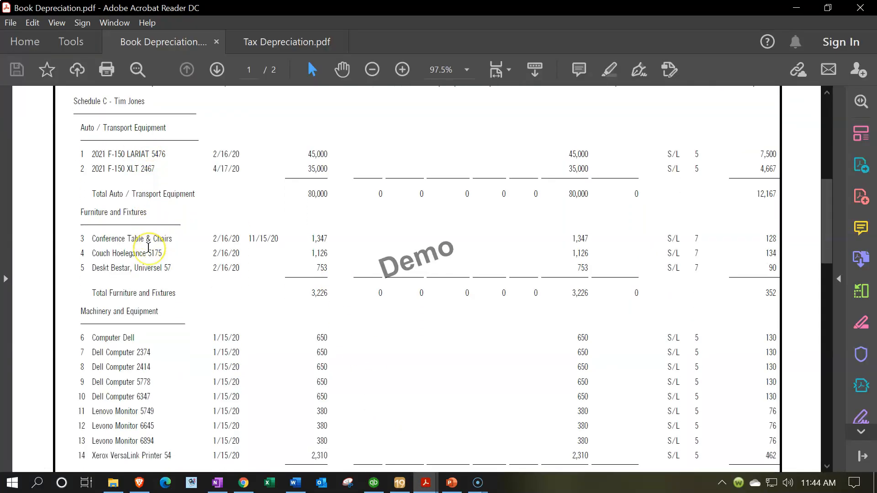
scroll(148, 248, down, 2)
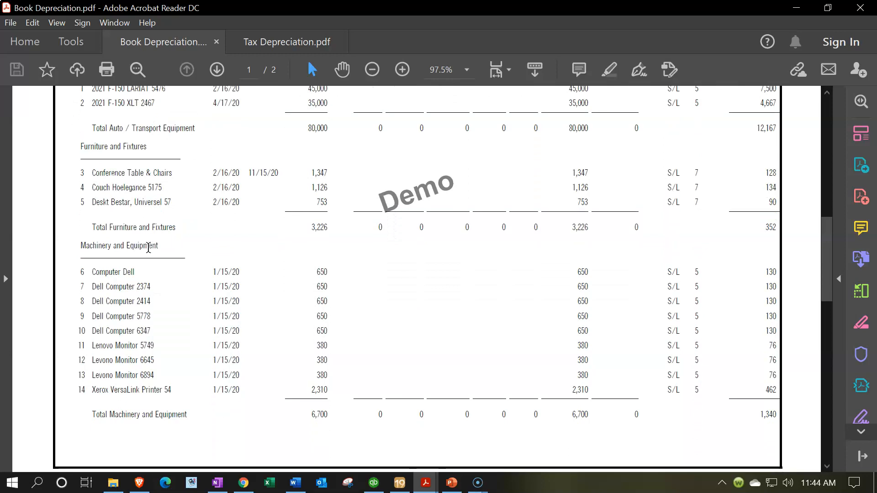
scroll(356, 293, up, 2)
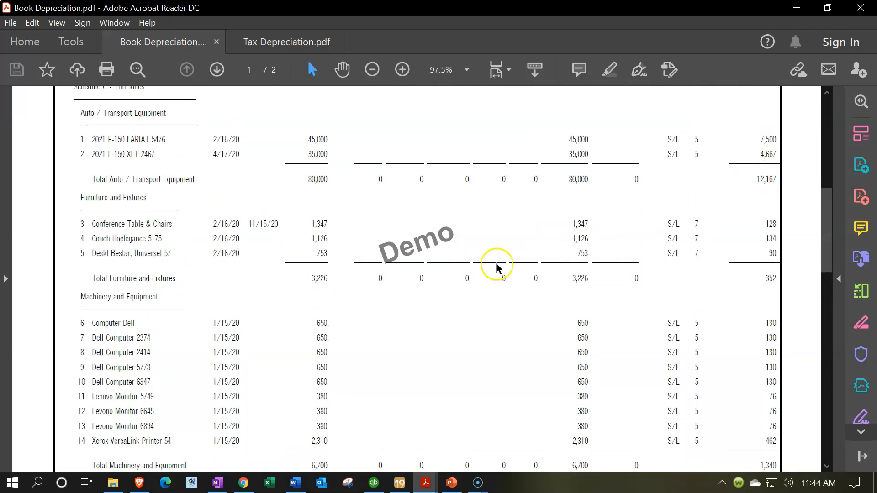
click(374, 482)
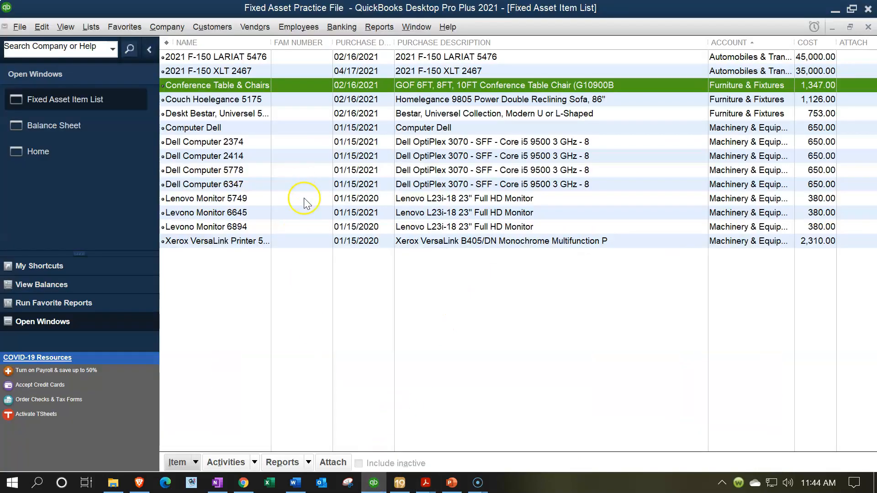
click(837, 13)
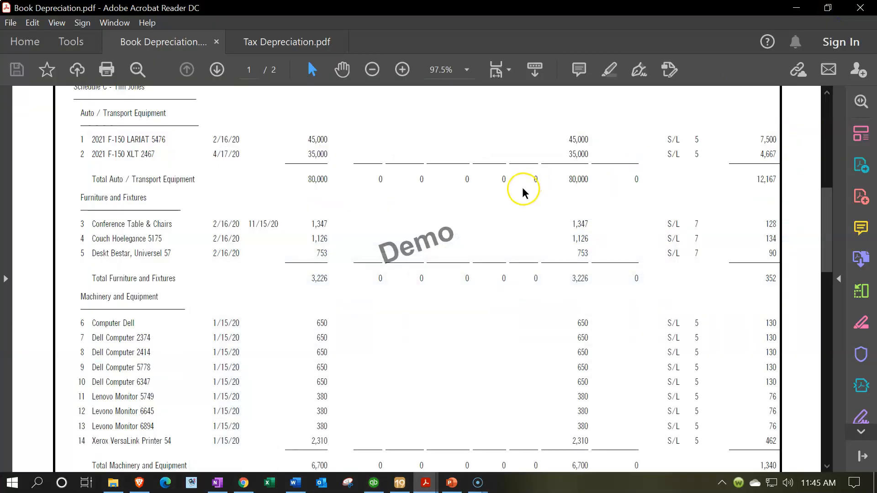
scroll(328, 272, up, 1)
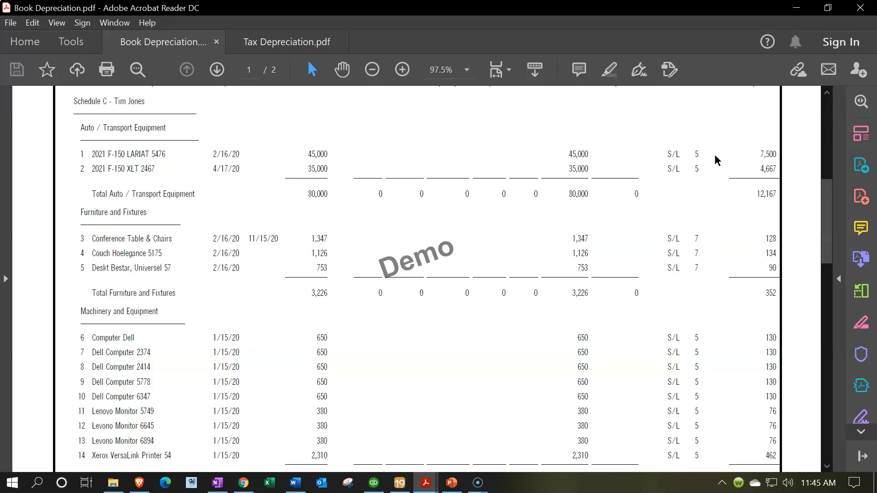
- Using a compact calculator over the schedule, calculate the conference table's monthly depreciation by dividing 1347 by 7 years and 12 months
key(XF86Calculator)
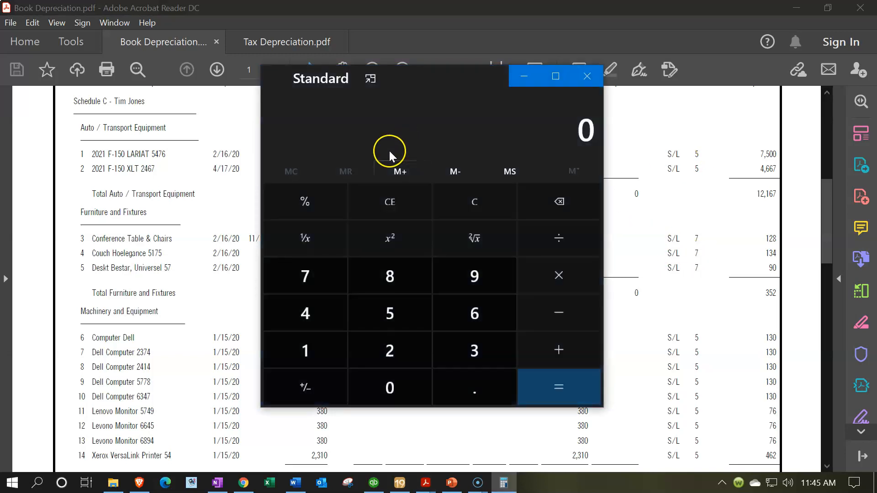
click(368, 97)
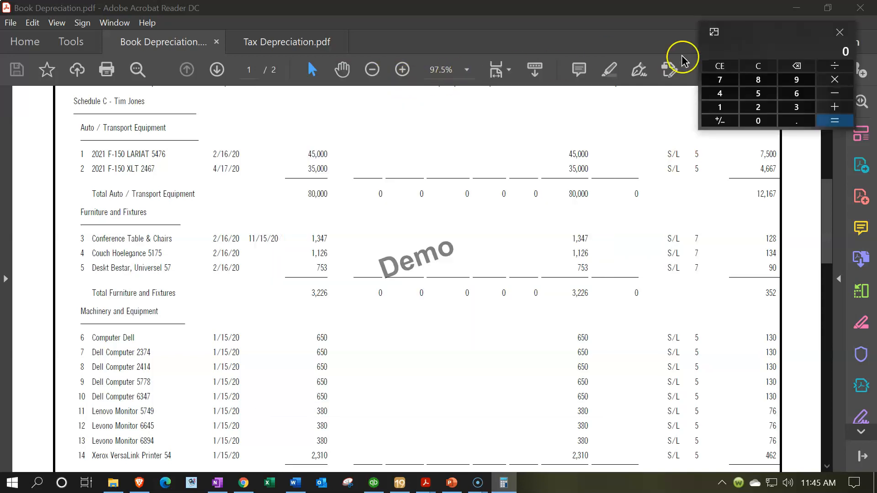
drag(767, 33, 601, 268)
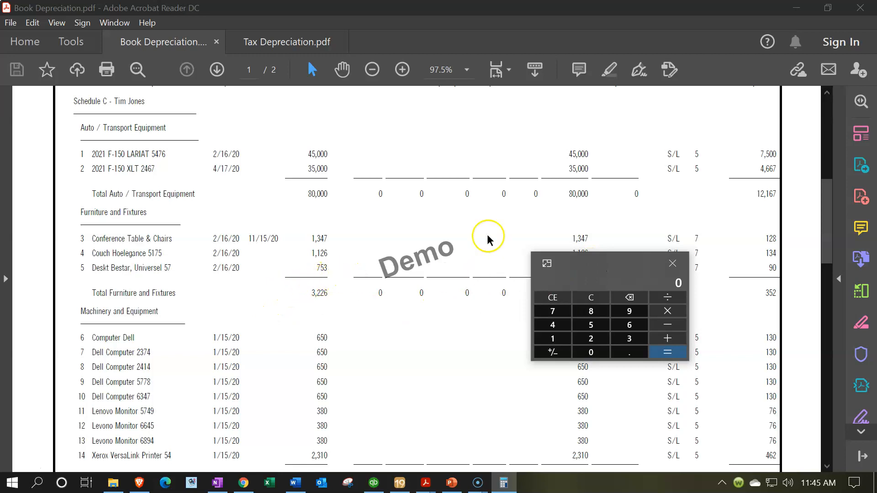
text(1347)
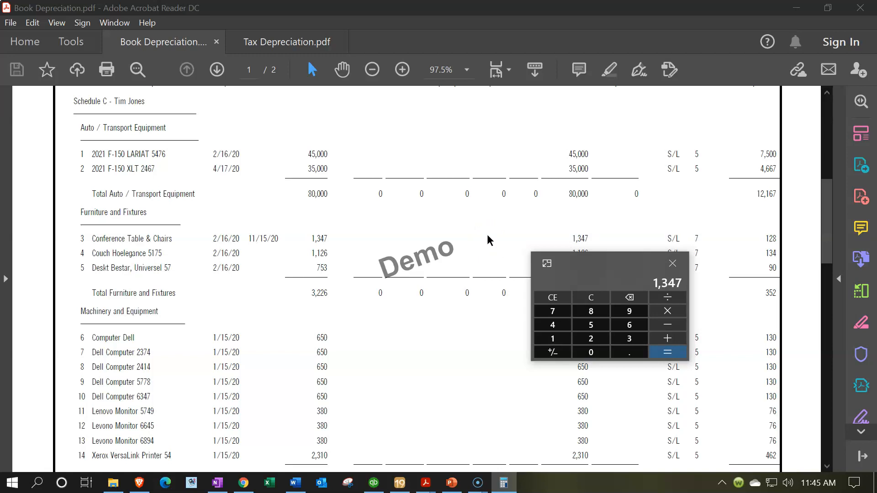
key(slash)
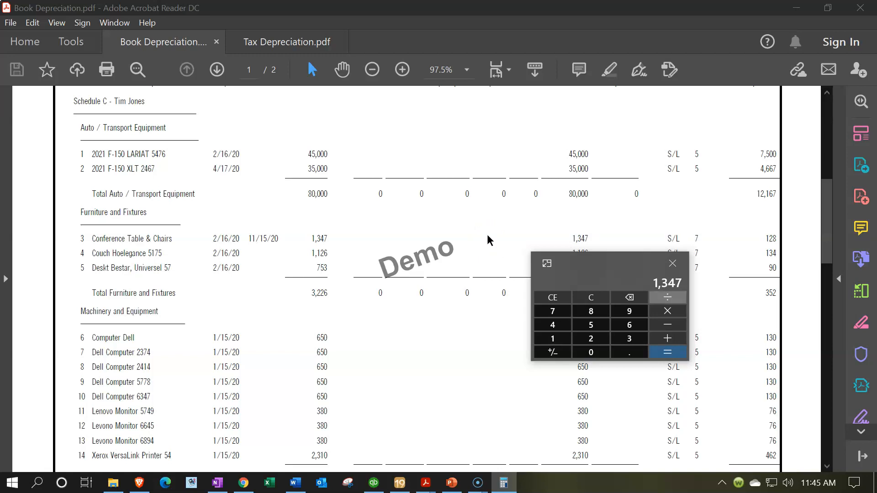
text(7)
key(Return)
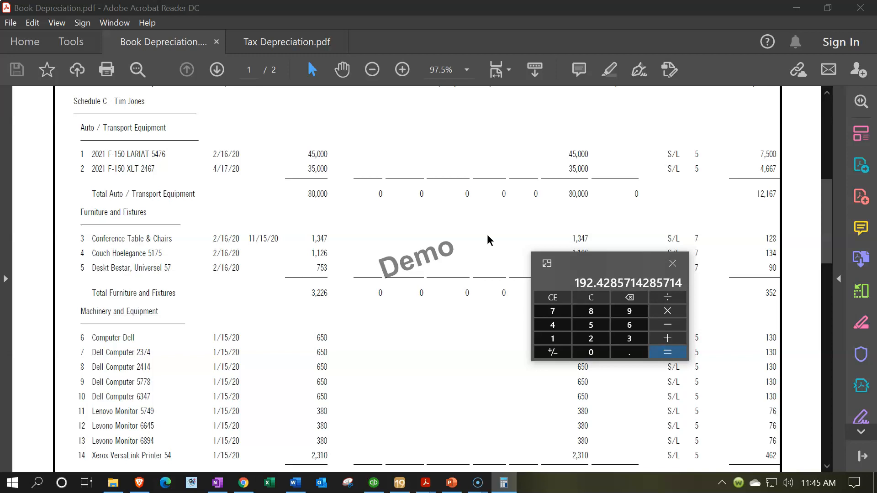
key(slash)
text(12)
key(Return)
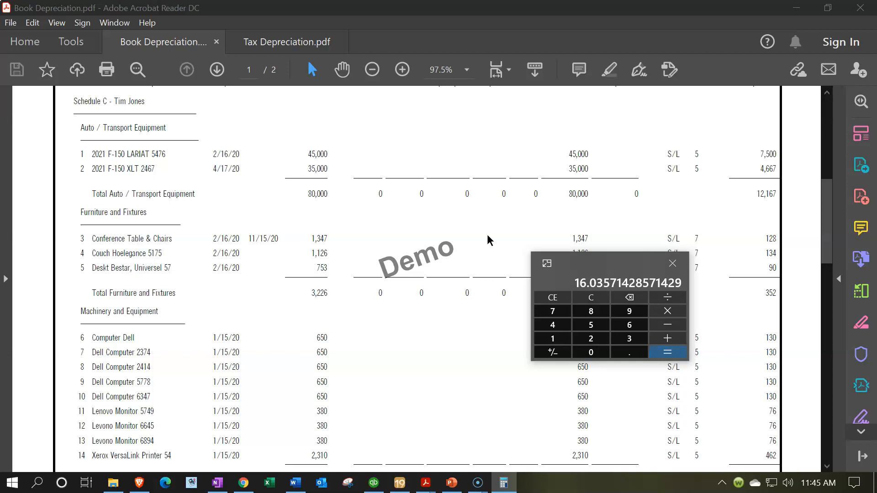
- Multiply the monthly depreciation by 8 and move the calculator off the depreciation schedule
key(asterisk)
text(8)
key(Return)
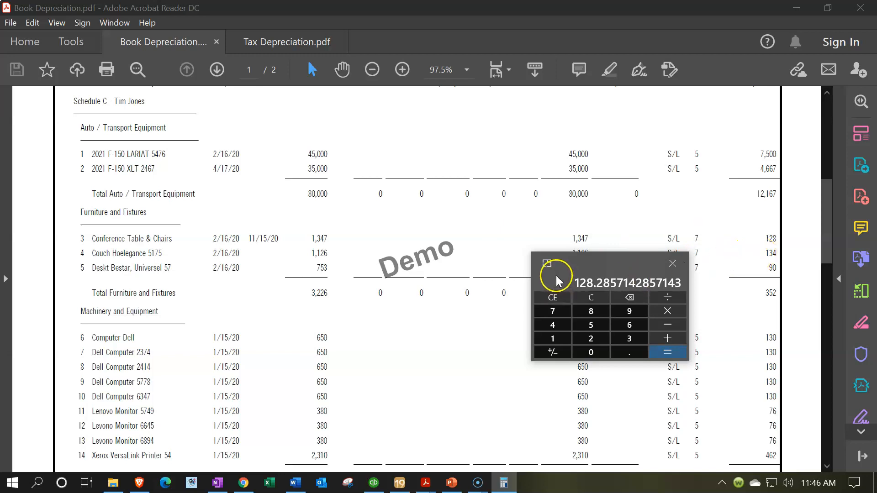
drag(587, 262, 485, 1)
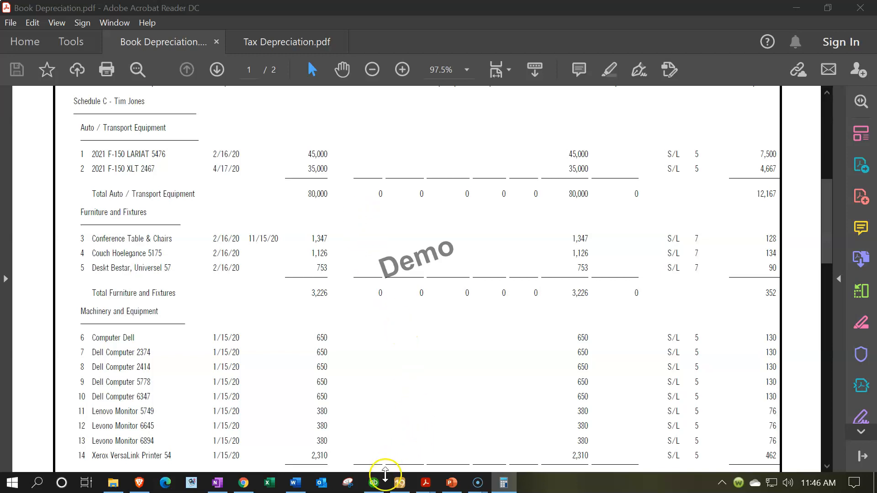
- Return to QuickBooks, open the Conference Table & Chairs item for editing and mark it as sold
click(375, 482)
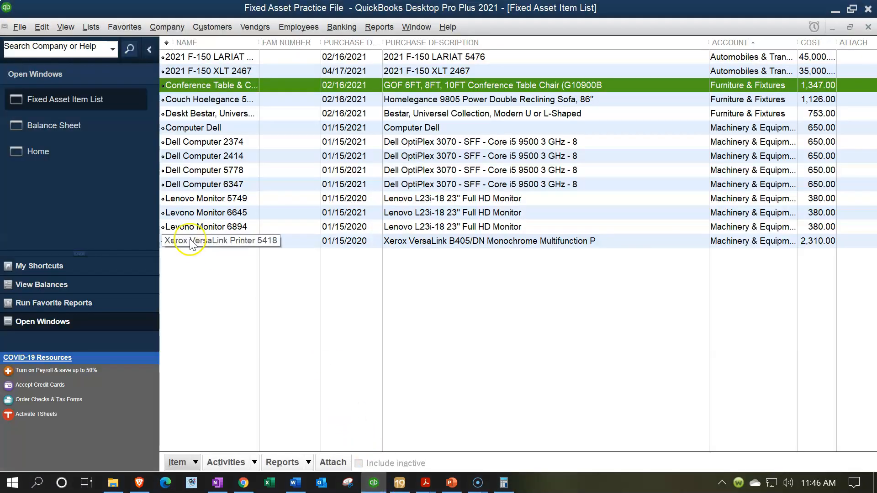
double_click(361, 84)
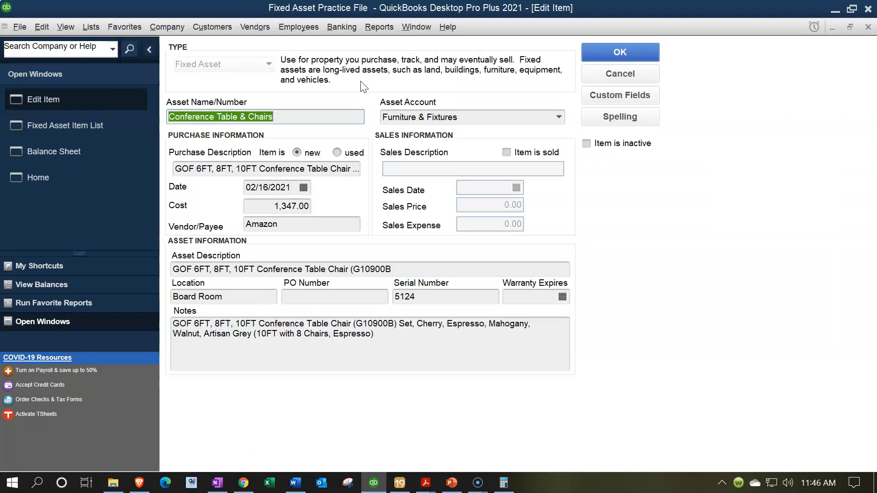
click(506, 153)
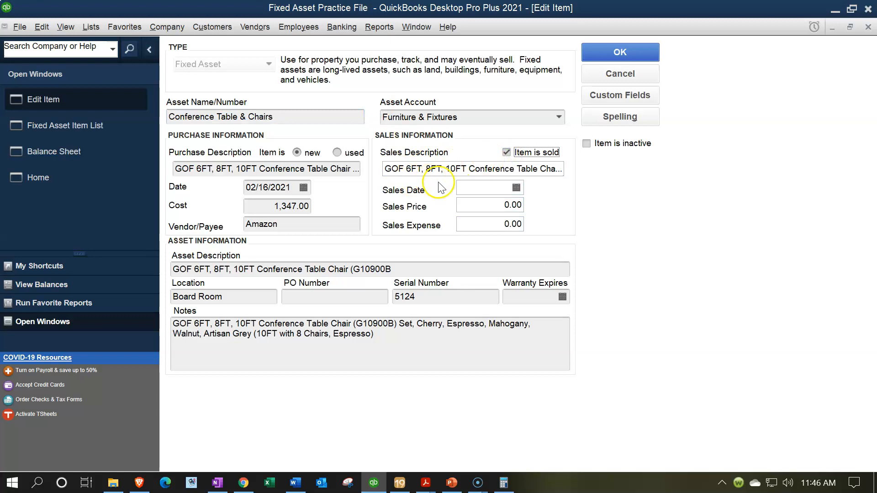
- Set the Conference Table & Chairs item's sales date to 11/15/2021
click(427, 483)
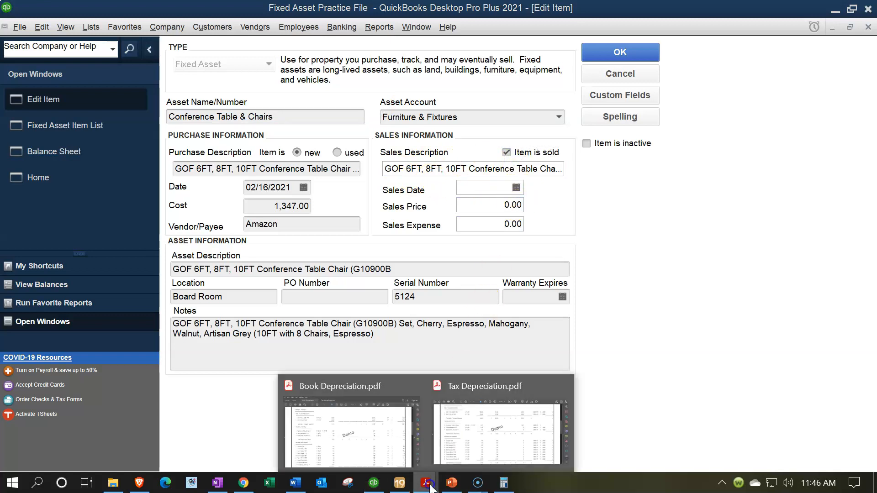
click(514, 190)
click(515, 189)
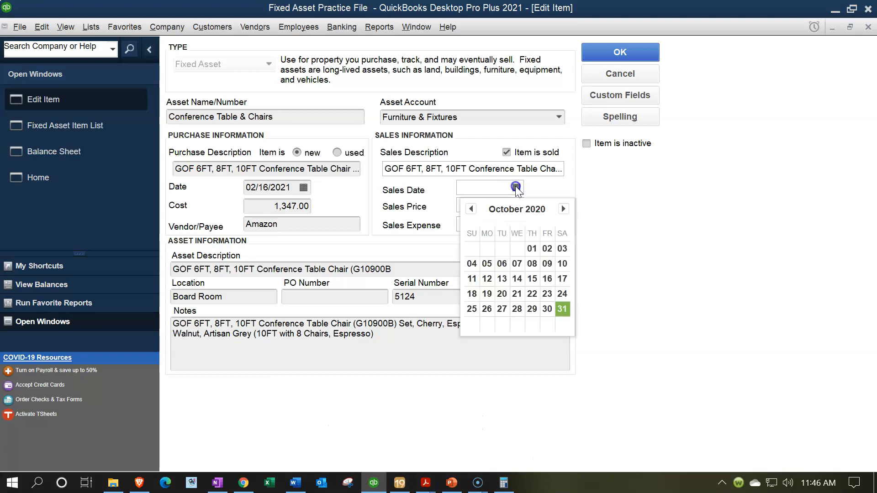
click(563, 209)
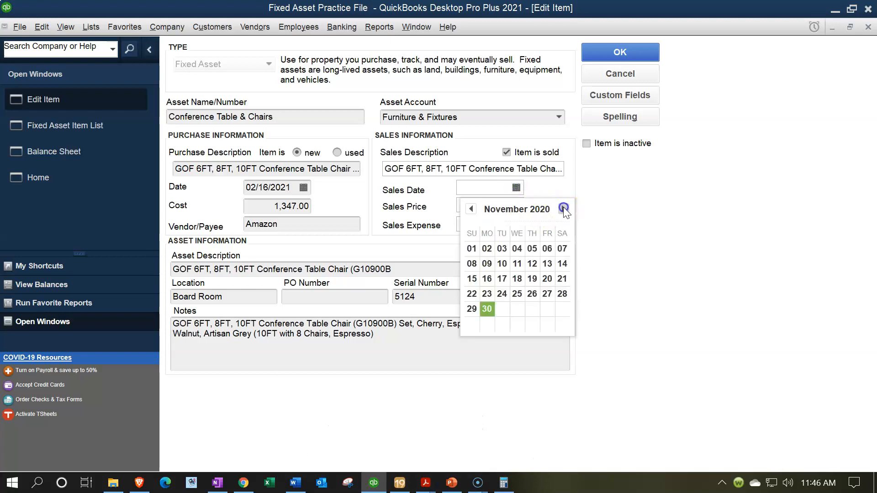
click(503, 187)
text(11/1)
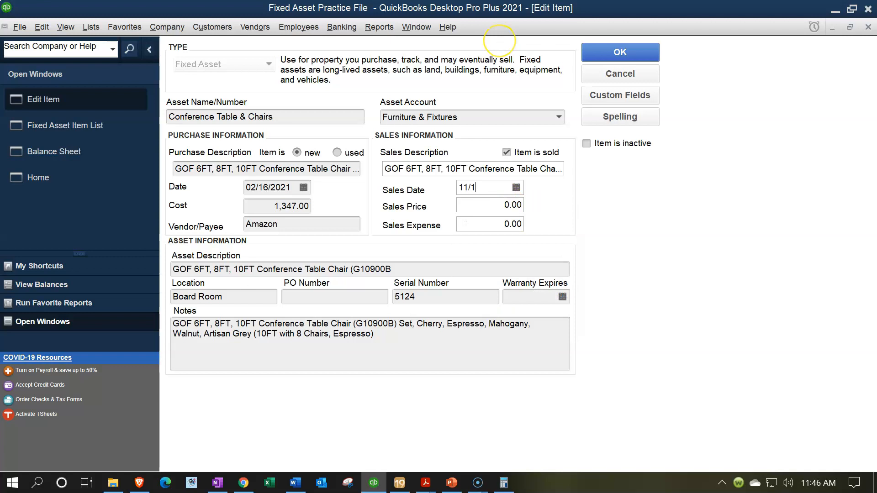
text(5/2021)
- Enter a sales price of 700 for the conference table and save the edited item
key(Tab)
text(7)
text(00)
key(Tab)
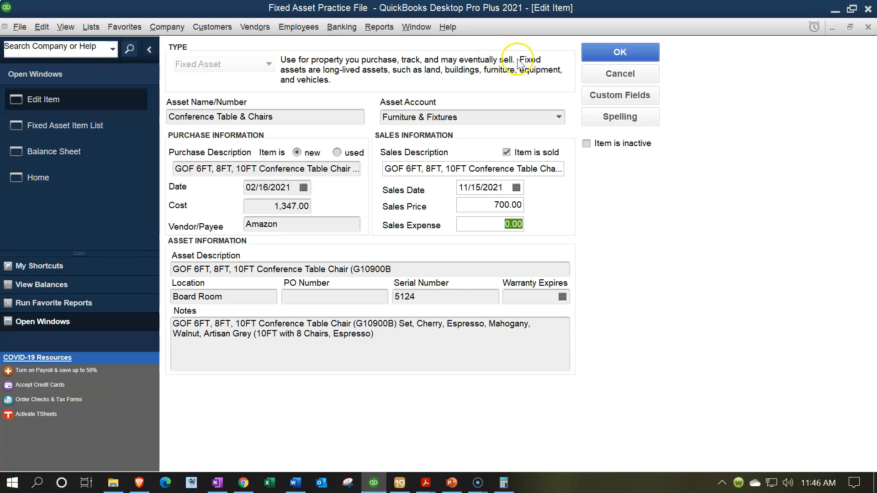
click(615, 54)
click(554, 288)
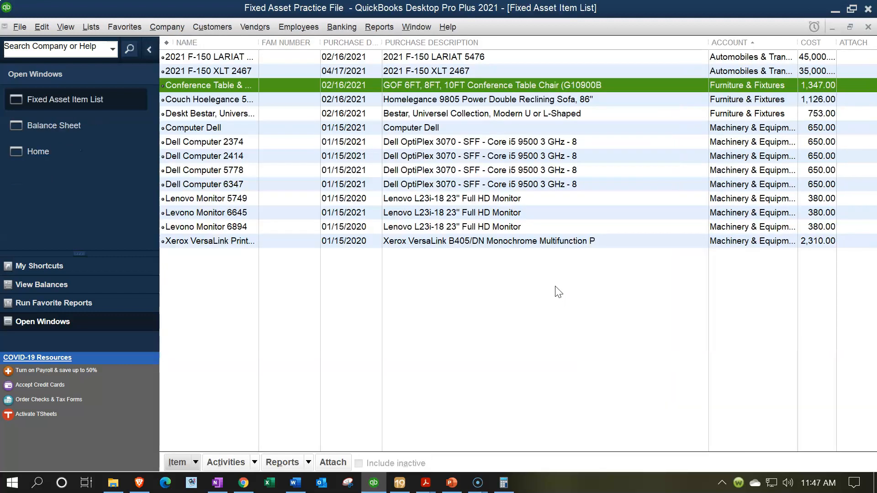
- Generate the Fixed Asset Listing report from the item list and customize it to include the Sales Date column
click(291, 463)
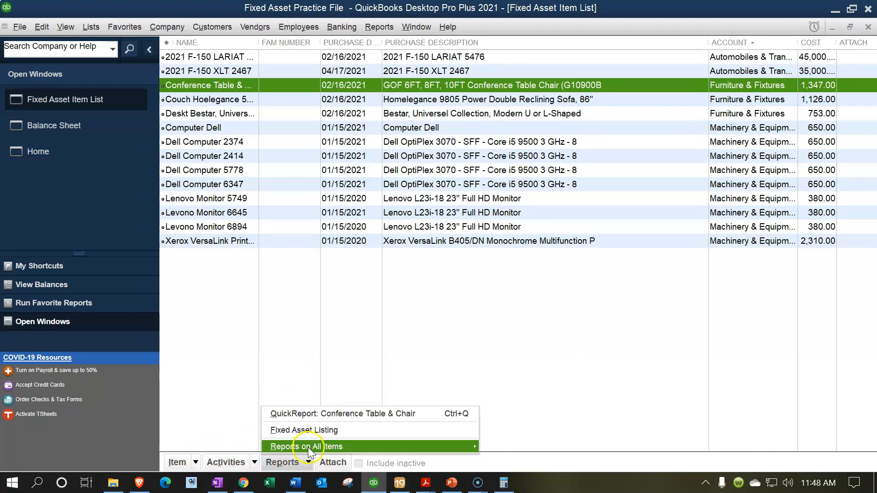
click(314, 431)
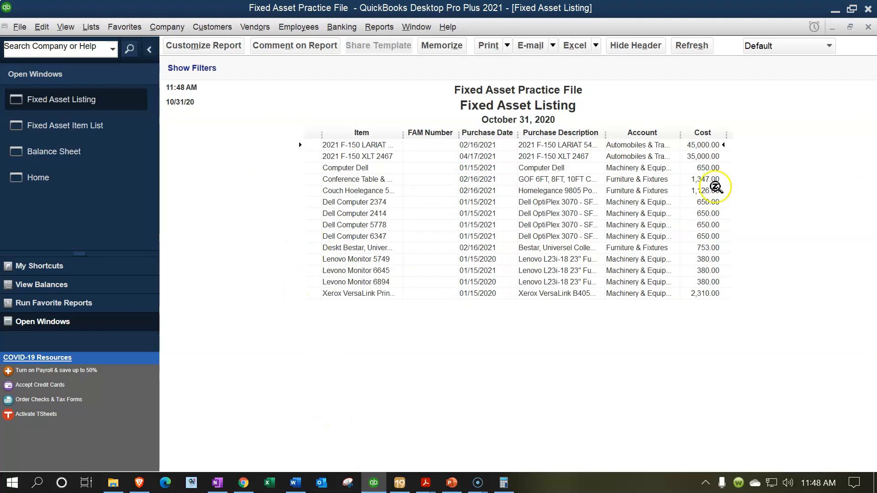
click(211, 49)
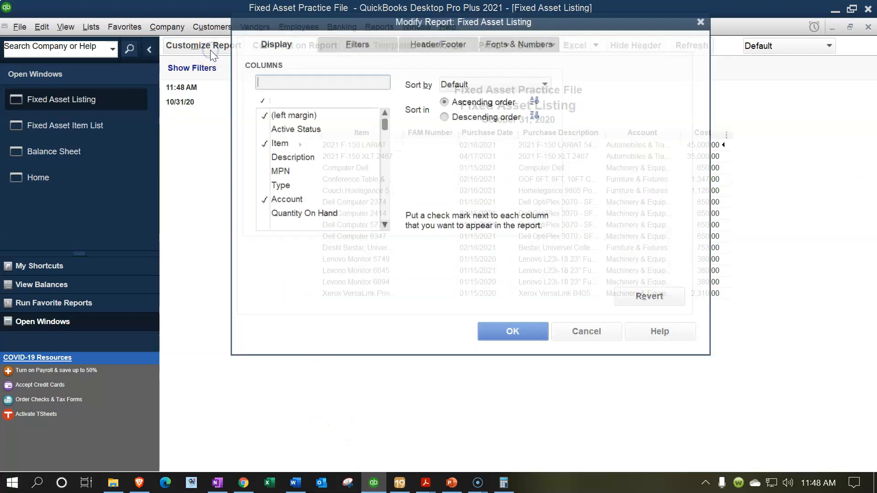
click(386, 230)
click(386, 230)
click(386, 229)
click(386, 229)
click(386, 230)
click(386, 229)
click(386, 230)
click(385, 227)
click(385, 227)
click(385, 227)
click(385, 227)
click(385, 226)
click(385, 226)
click(385, 227)
click(385, 227)
click(385, 227)
click(385, 226)
click(385, 226)
click(385, 227)
click(385, 226)
click(385, 226)
click(385, 226)
click(385, 226)
click(385, 226)
click(385, 227)
click(385, 227)
click(296, 201)
click(509, 334)
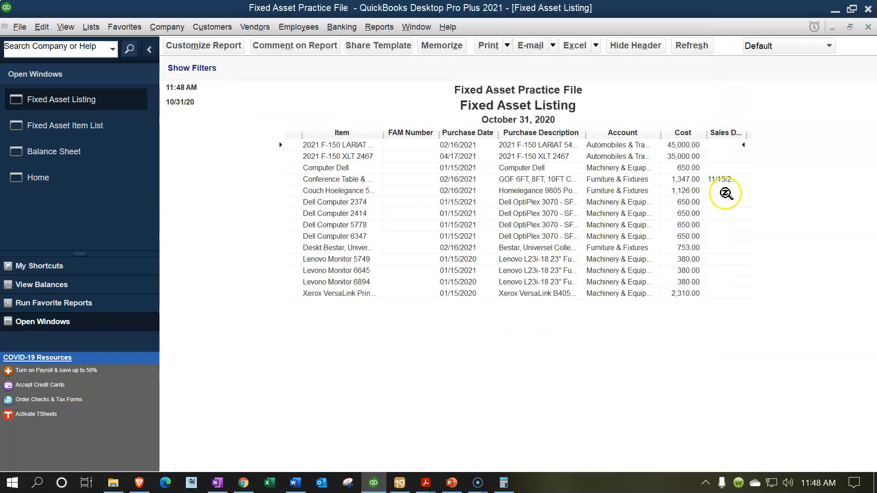
- Widen the report's Sales Date column and compare the conference table's row with Book Depreciation.pdf in Acrobat Reader
drag(747, 133, 755, 137)
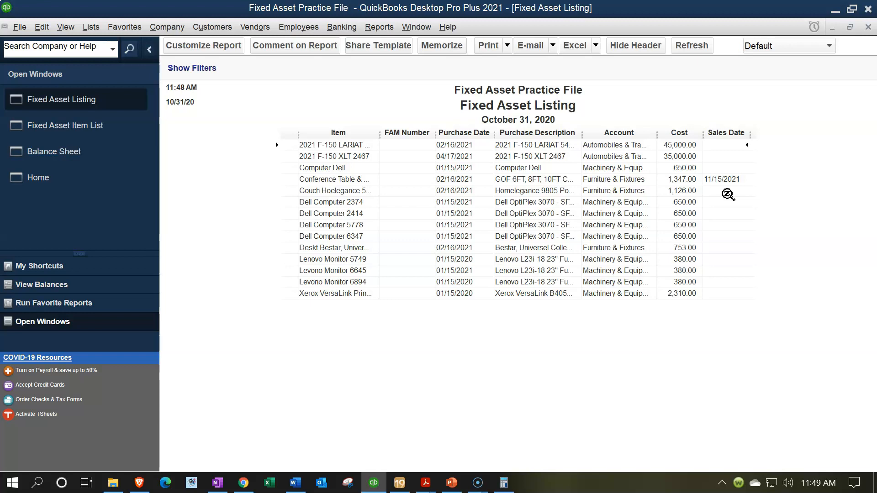
click(710, 180)
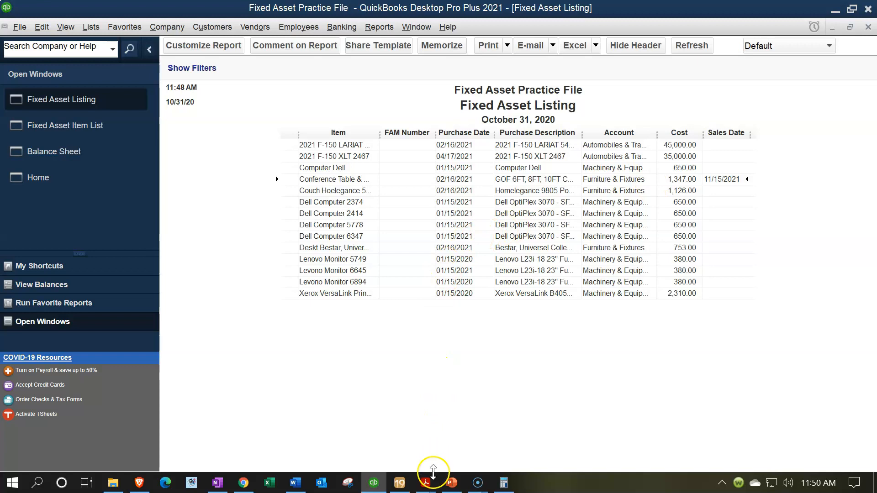
mouse_move(427, 485)
click(395, 436)
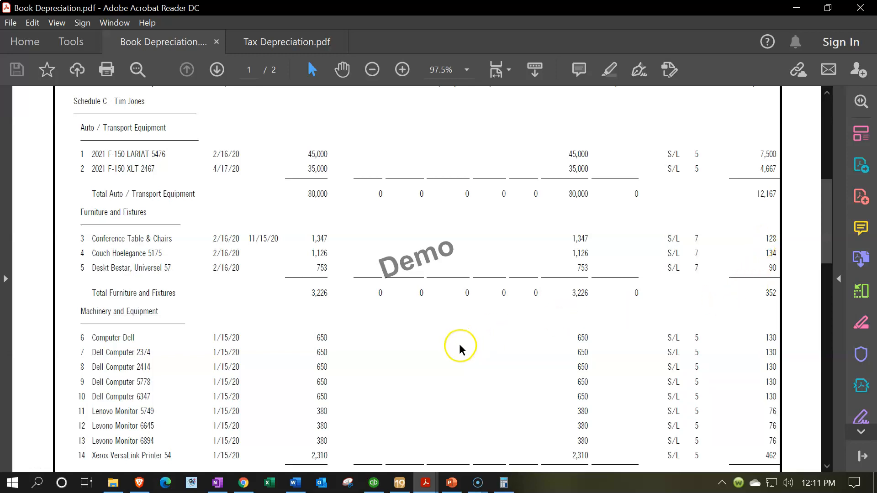
- Return to QuickBooks and start a general journal entry dated 11/15/2021
click(373, 483)
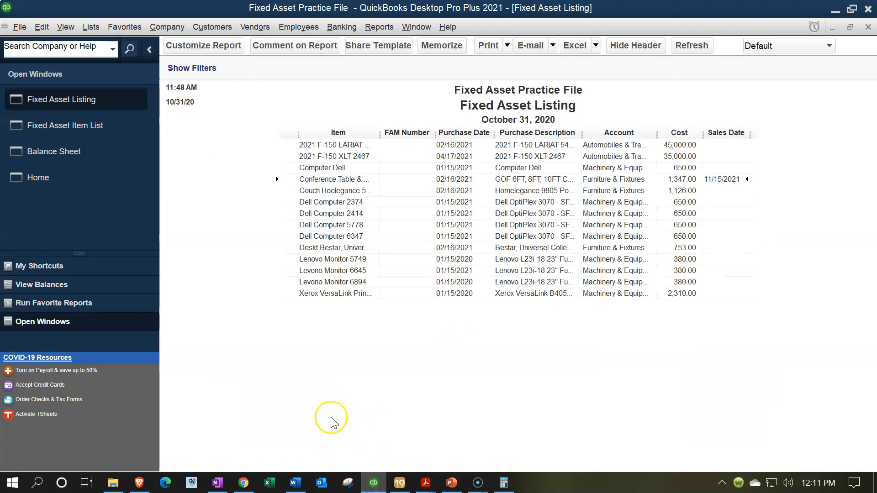
click(168, 27)
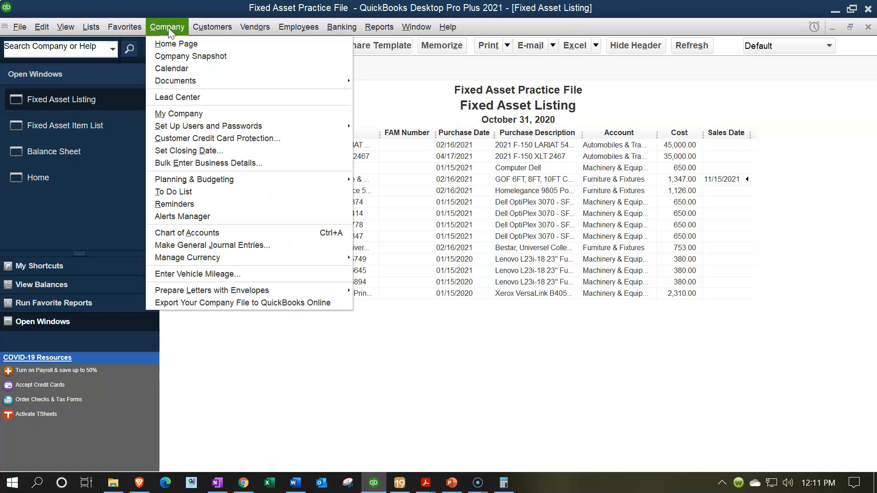
click(221, 246)
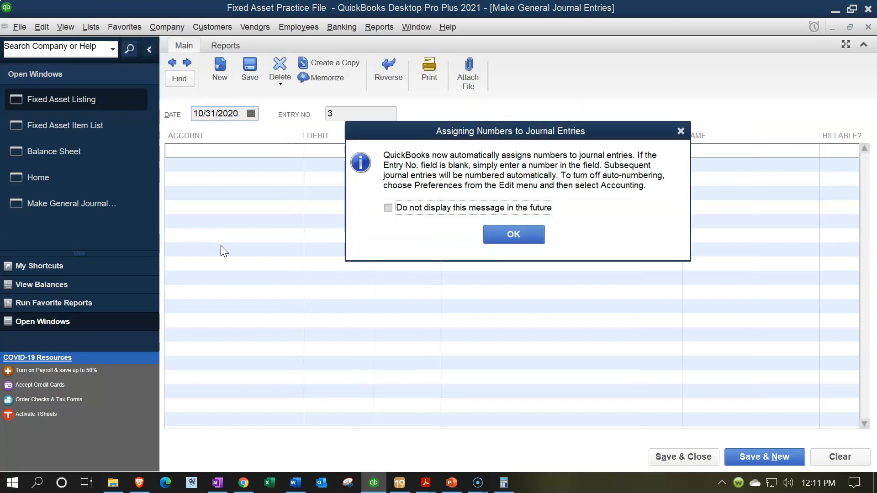
click(679, 132)
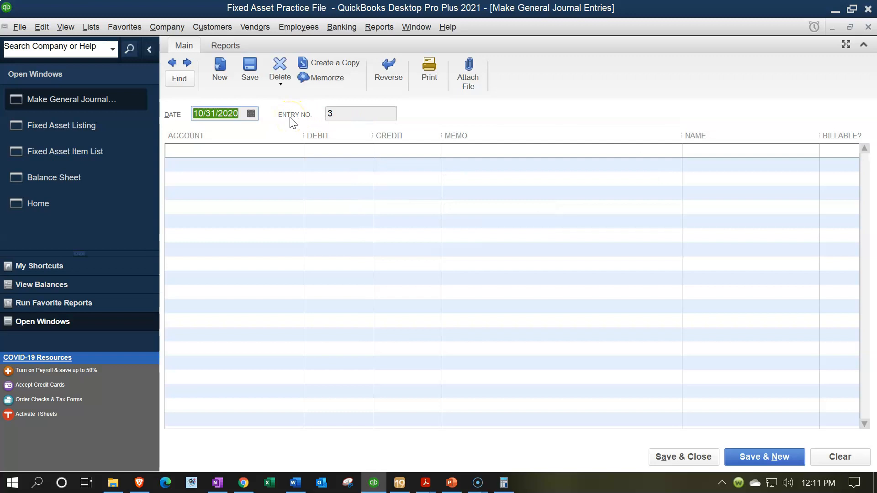
text(1121)
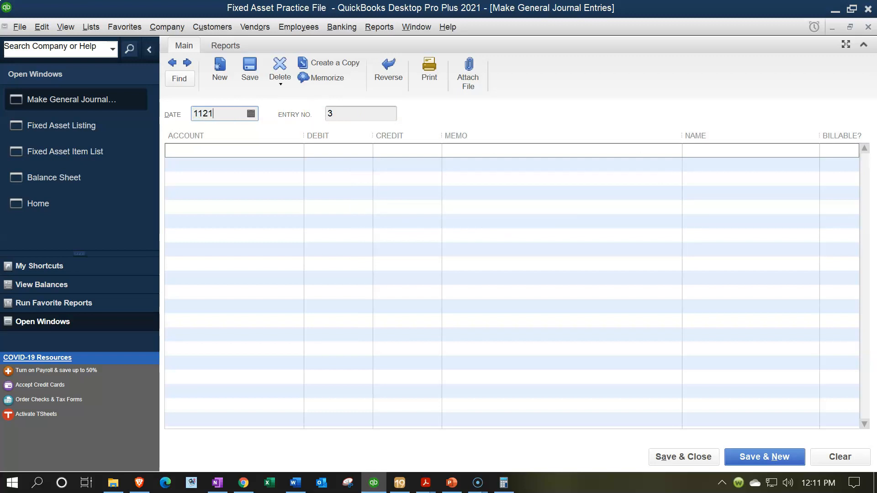
key(BackSpace)
key(BackSpace)
text(1521)
- Create the expense account Depre - Furnature & Fixture as a subaccount of Depreciation Expense for the first journal line
text(Depreciation Expense)
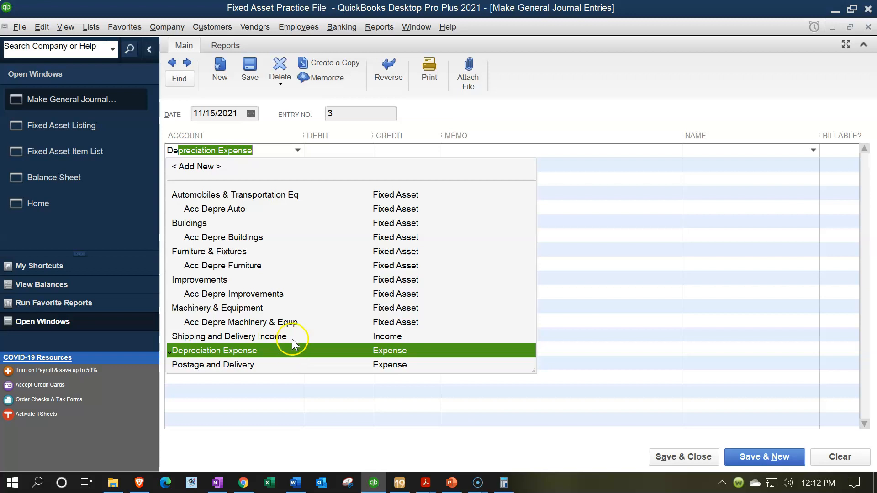
click(208, 172)
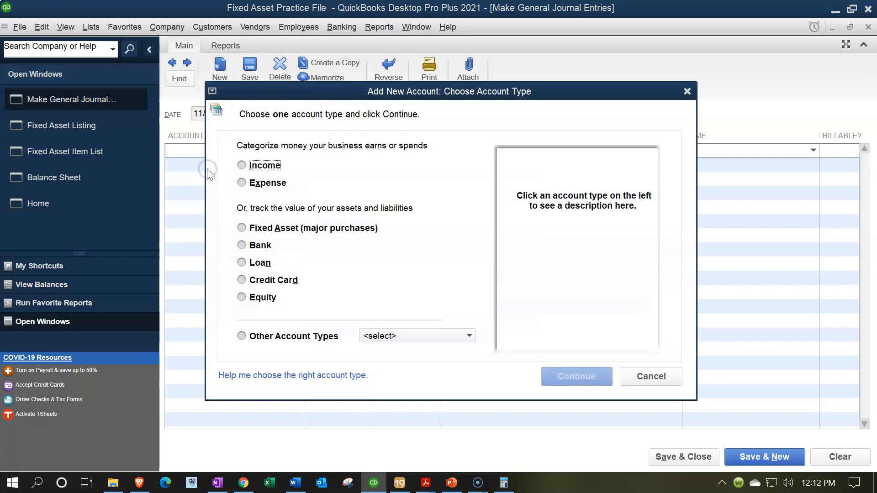
click(252, 184)
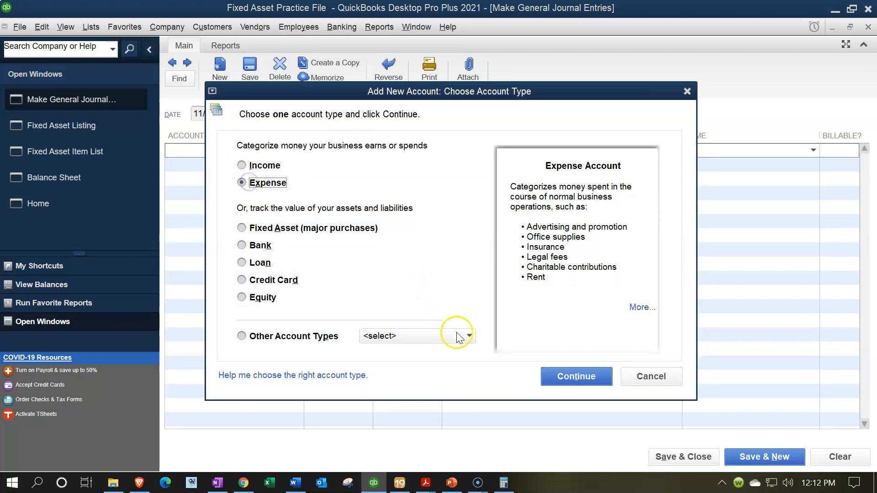
click(553, 373)
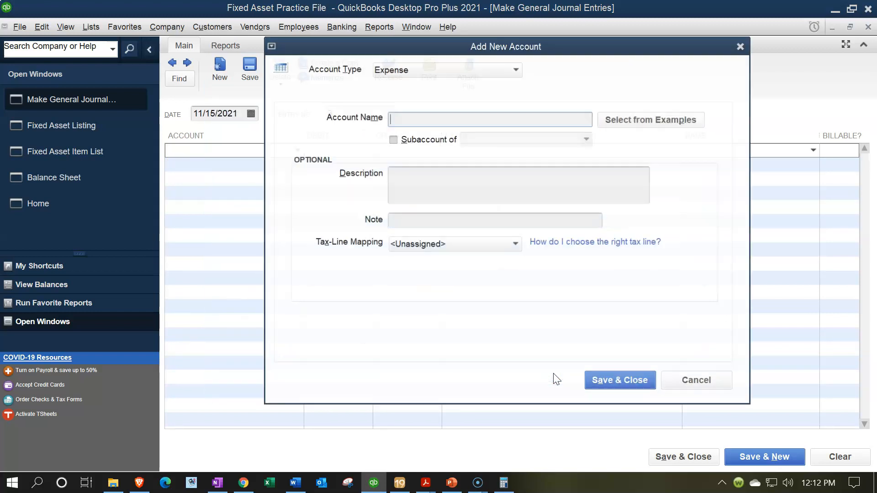
click(436, 120)
text(Depre - Furnature & Fixiture)
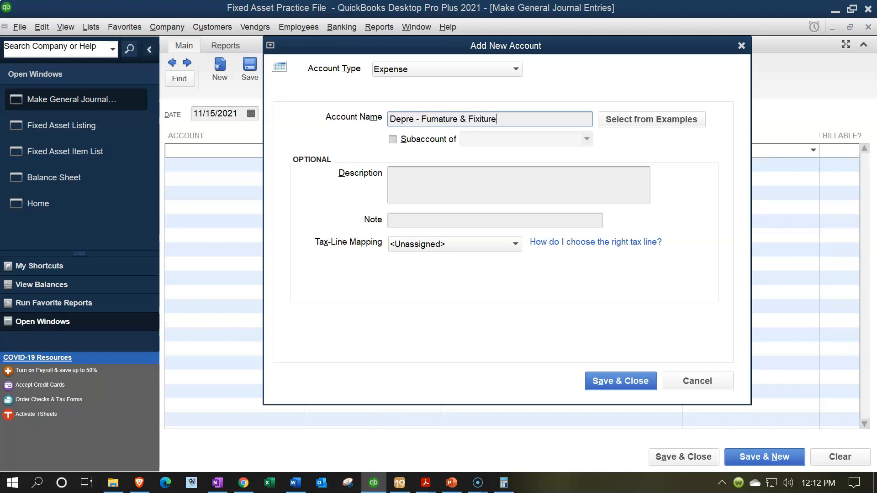
key(Tab)
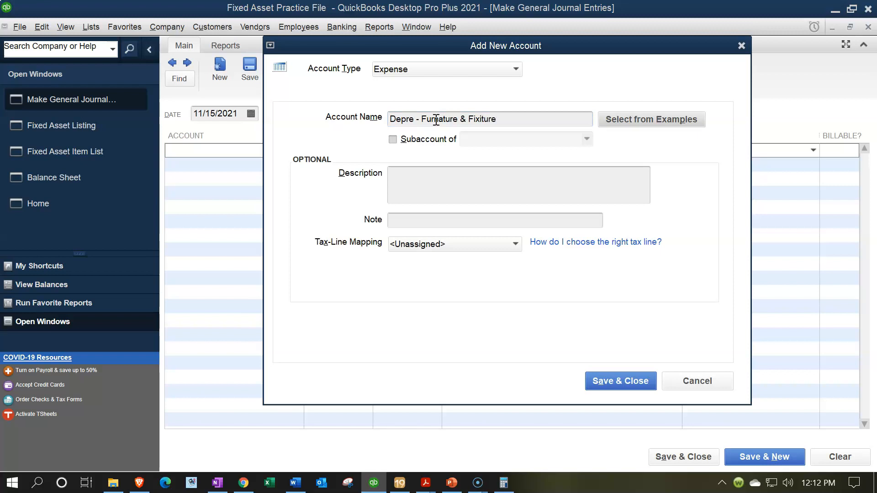
click(392, 139)
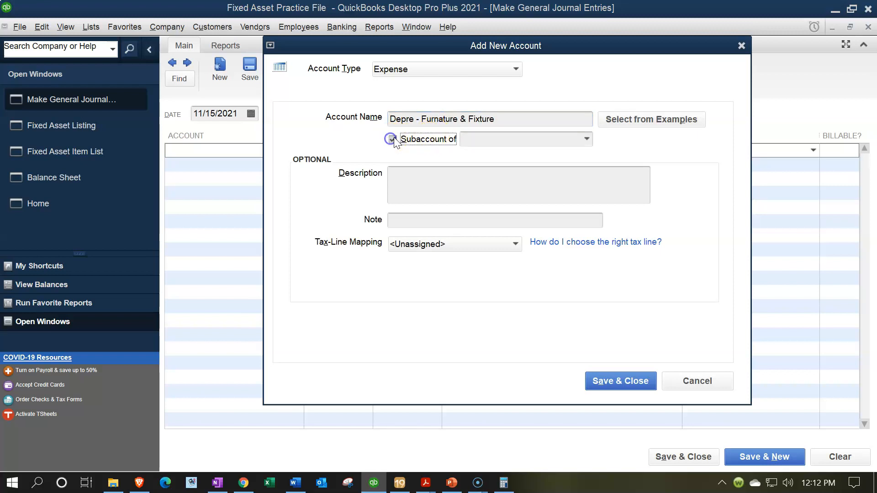
click(485, 143)
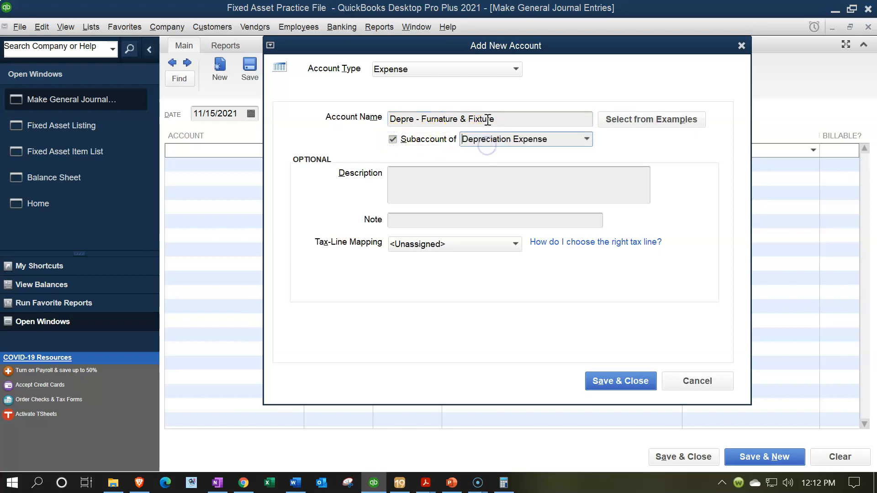
key(Tab)
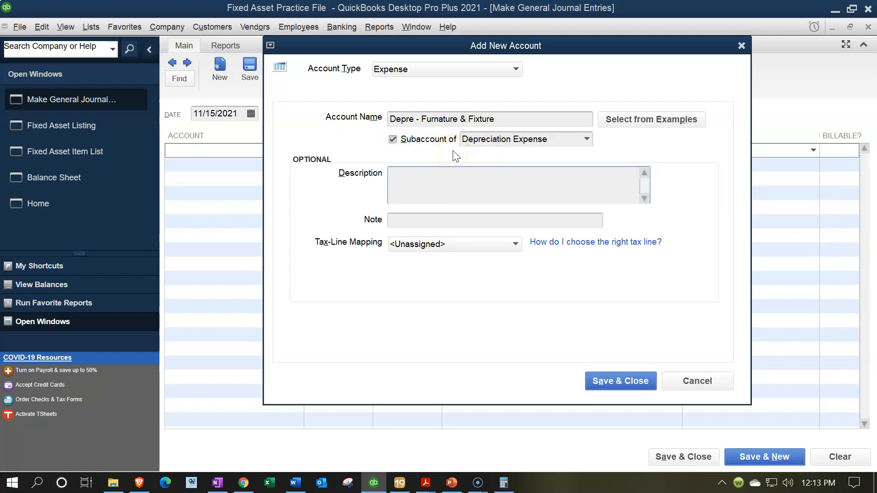
click(621, 385)
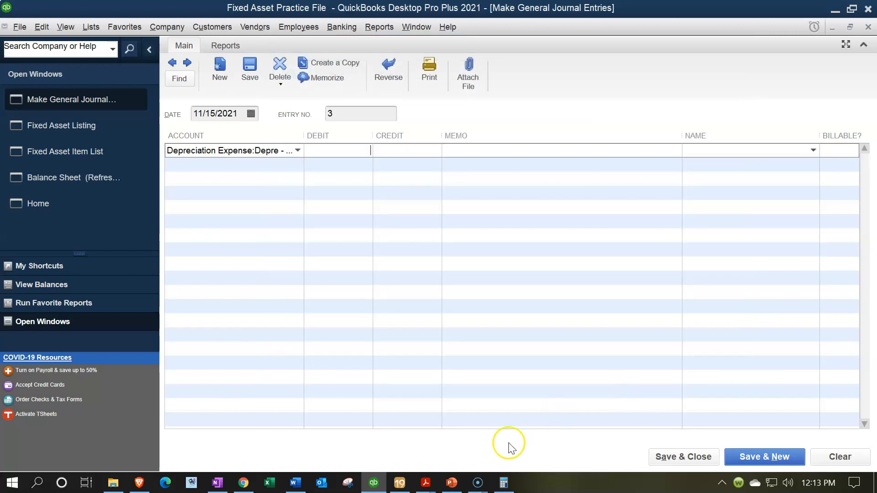
- Consult the conference table's depreciation in Book Depreciation.pdf and debit 128 on the QuickBooks journal entry's depreciation expense line
click(425, 482)
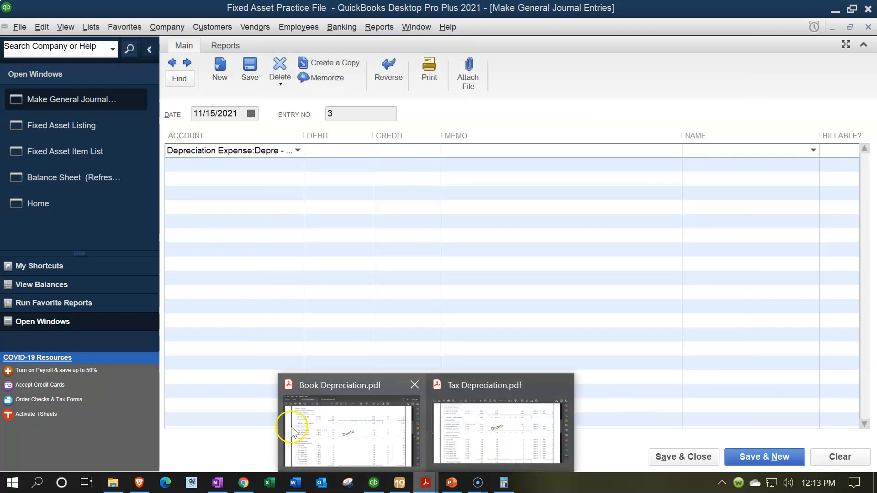
click(378, 426)
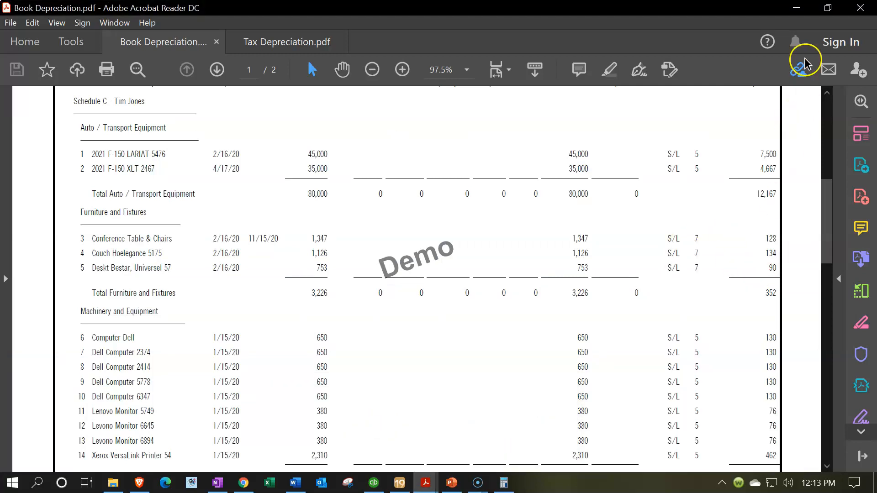
click(797, 8)
click(358, 151)
text(128)
key(Tab)
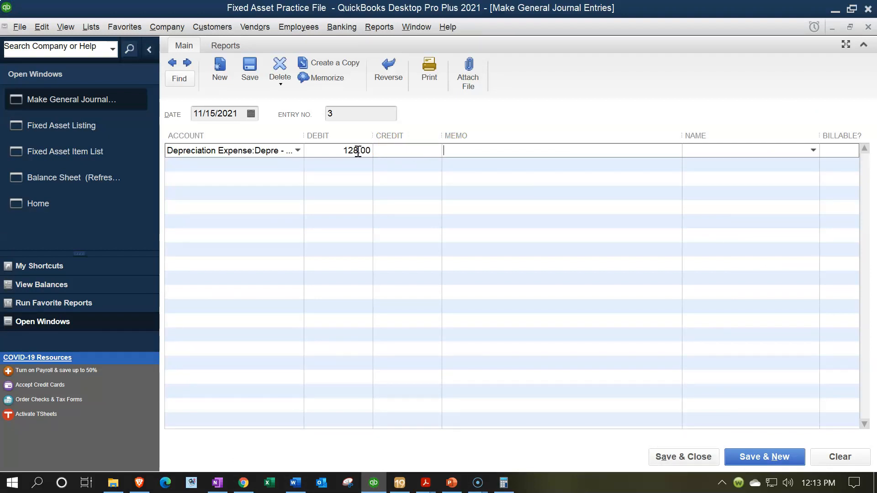
- Assign the second journal line's credit to the Acc Depre Furniture account under Furniture & Fixtures
key(Tab)
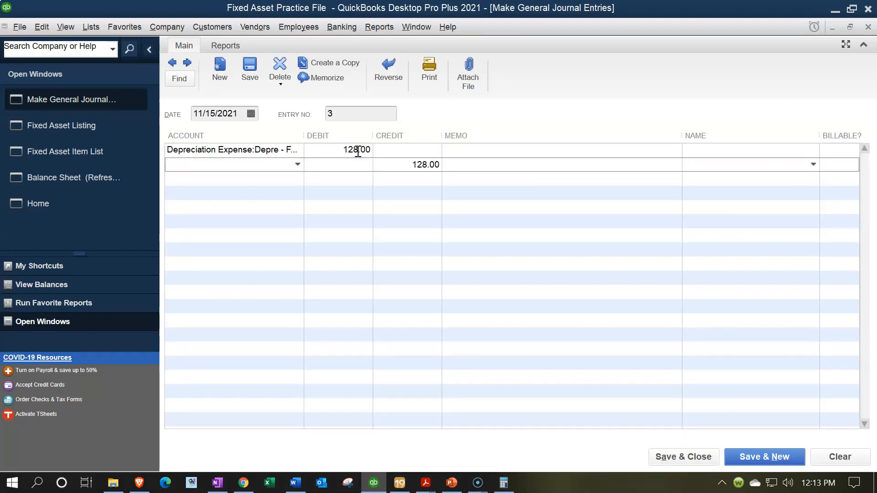
text(a)
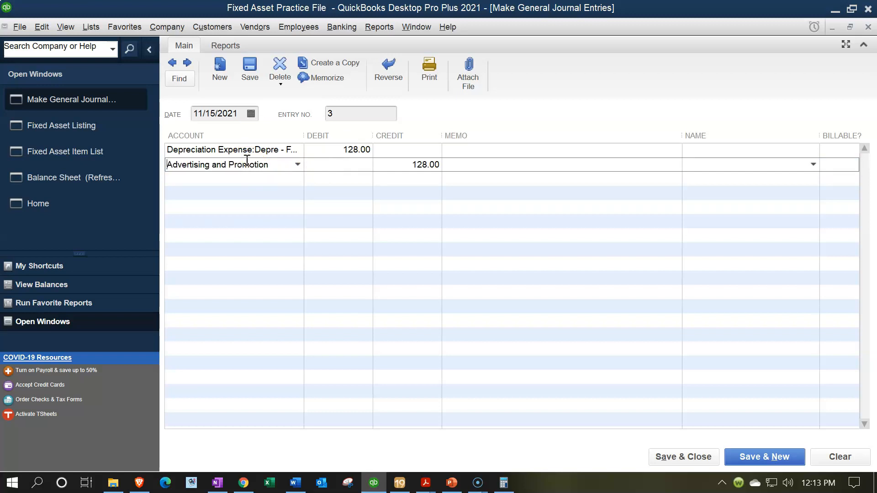
text(cc Depre Auto)
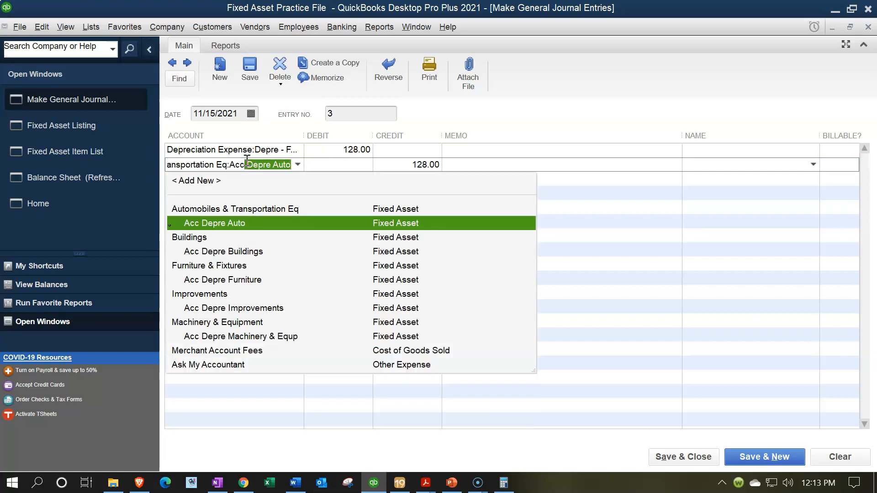
click(217, 280)
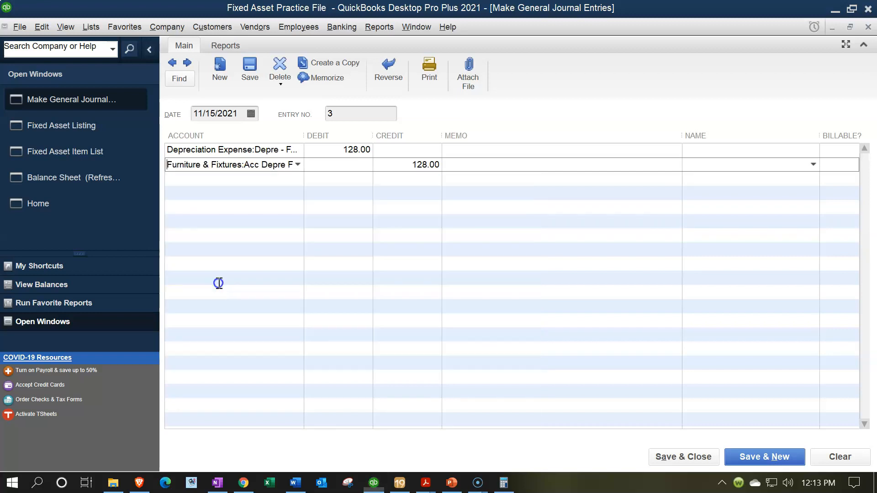
- Widen the journal entry's account column to check both accounts, and save and close the entry with its future date accepted
click(298, 165)
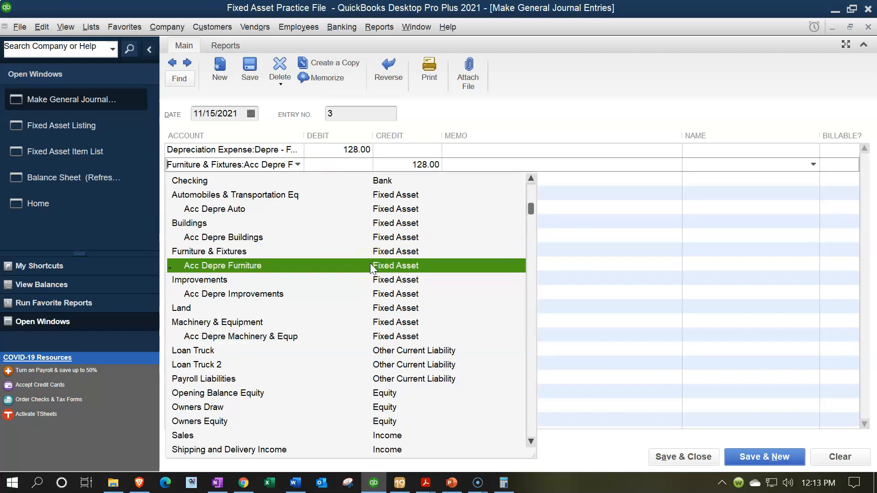
key(Tab)
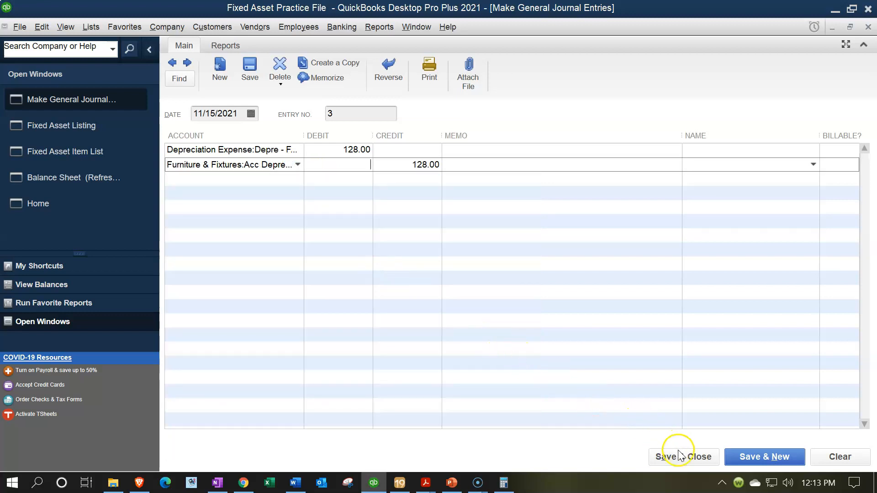
drag(301, 133, 403, 134)
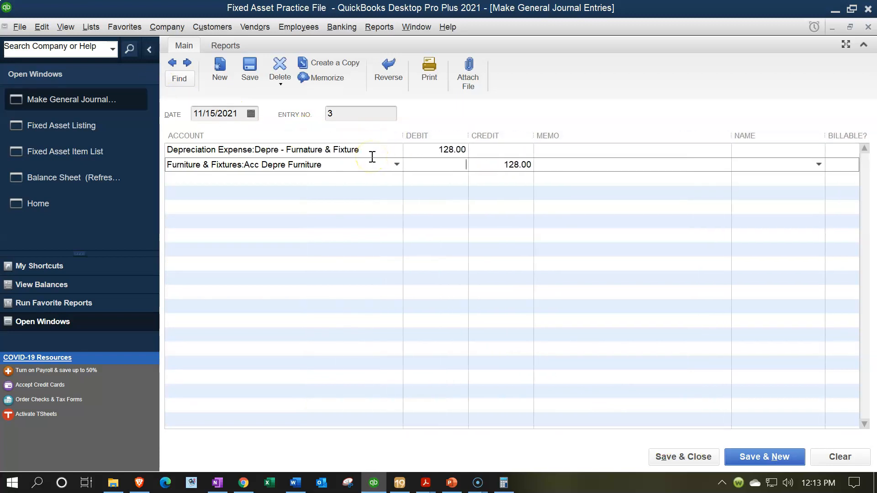
click(674, 454)
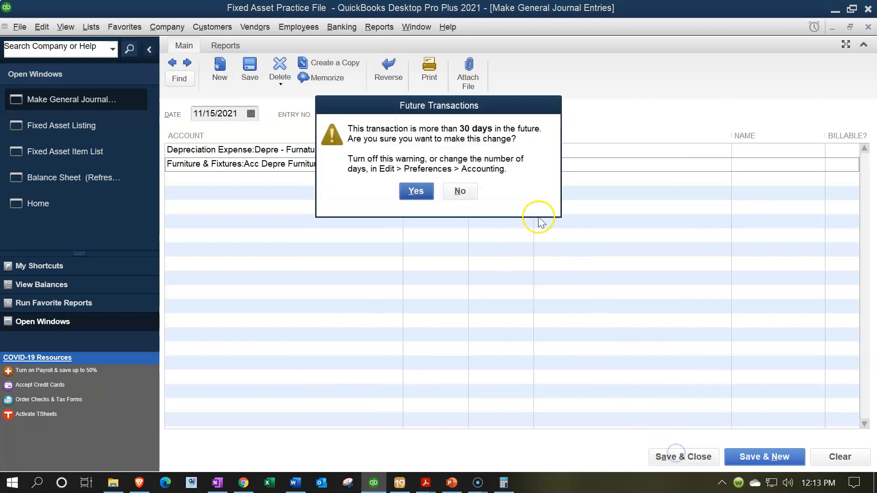
click(416, 191)
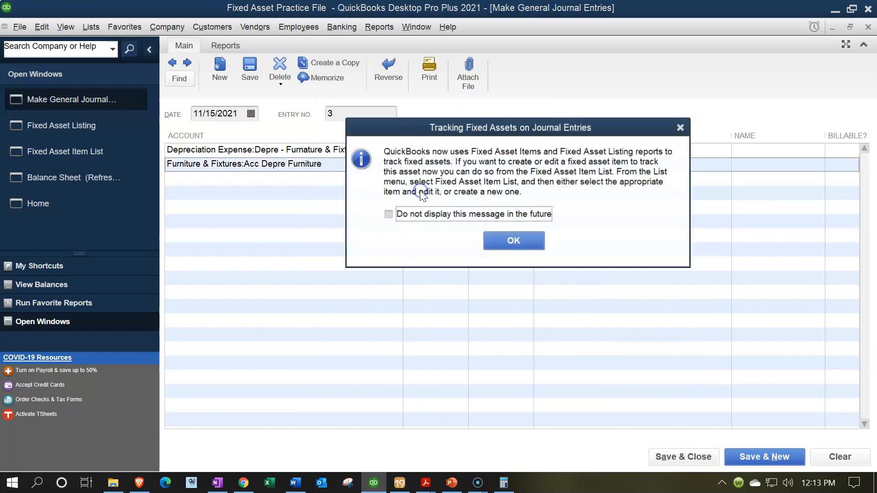
click(514, 242)
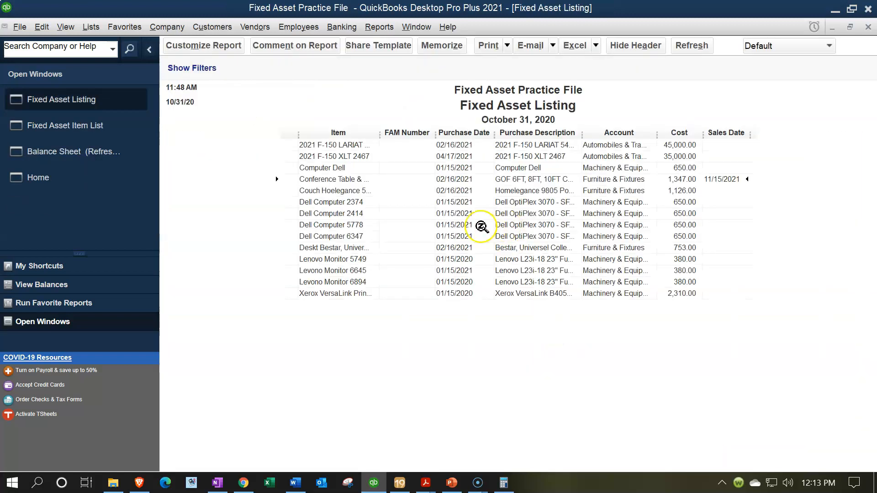
- Review the accumulated depreciation and cost balances under Furniture & Fixtures on the 12/31/2021 Balance Sheet
click(105, 127)
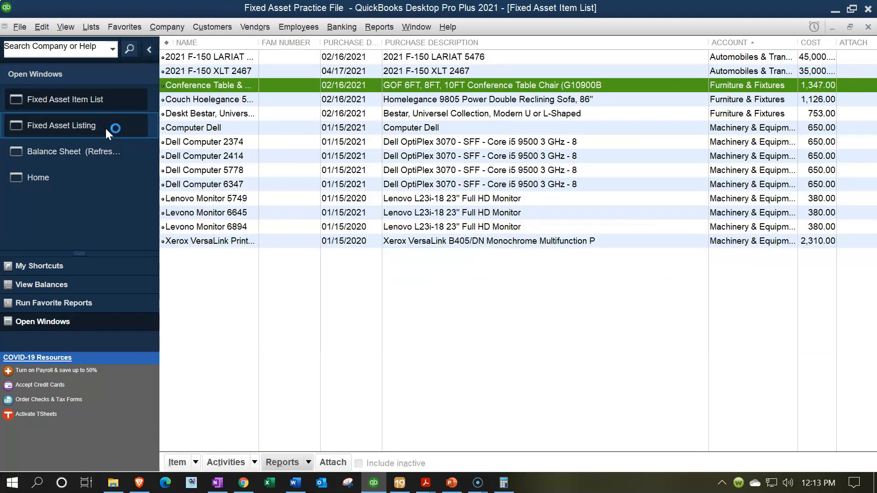
click(79, 153)
click(251, 173)
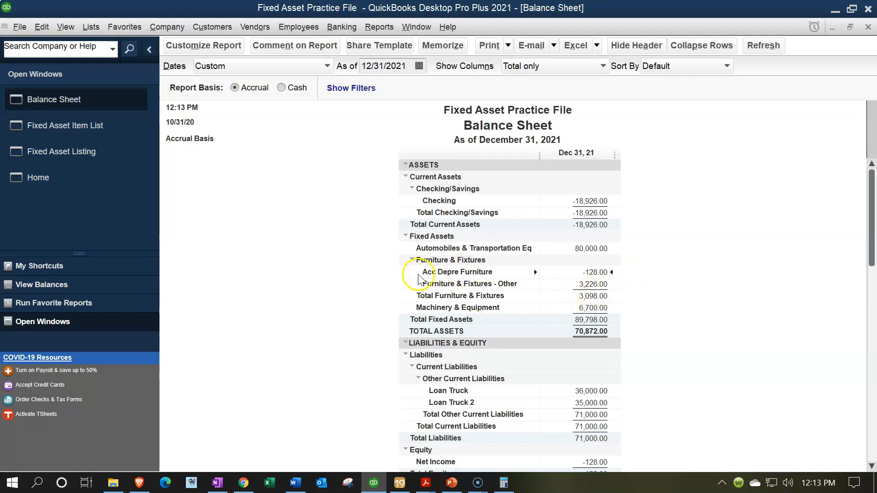
click(586, 284)
click(613, 279)
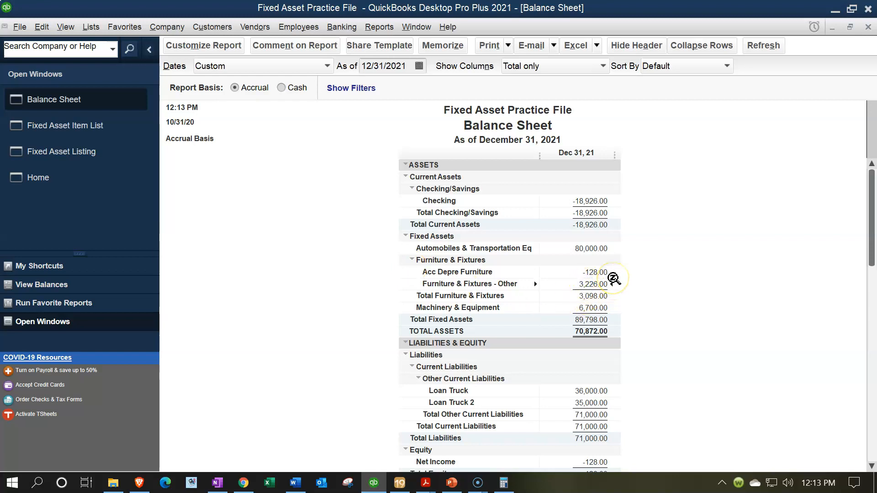
click(606, 304)
click(613, 275)
- Run a Profit & Loss report for 01/01/2021 through 12/31/2021
click(379, 28)
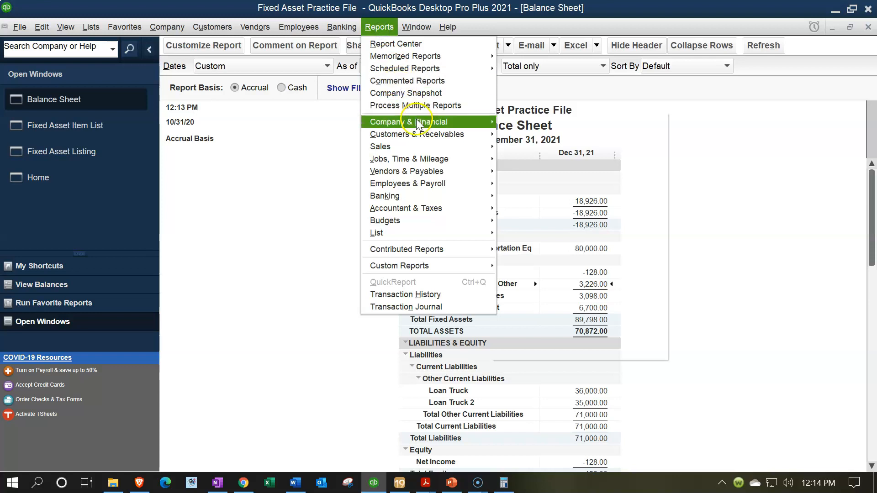
mouse_move(418, 122)
click(533, 123)
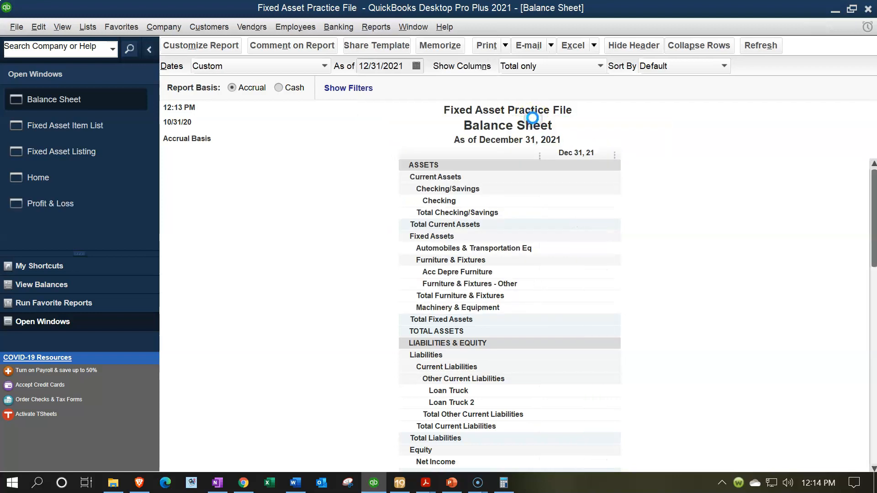
key(Tab)
click(534, 76)
text(01/01/2021)
key(Tab)
text(1)
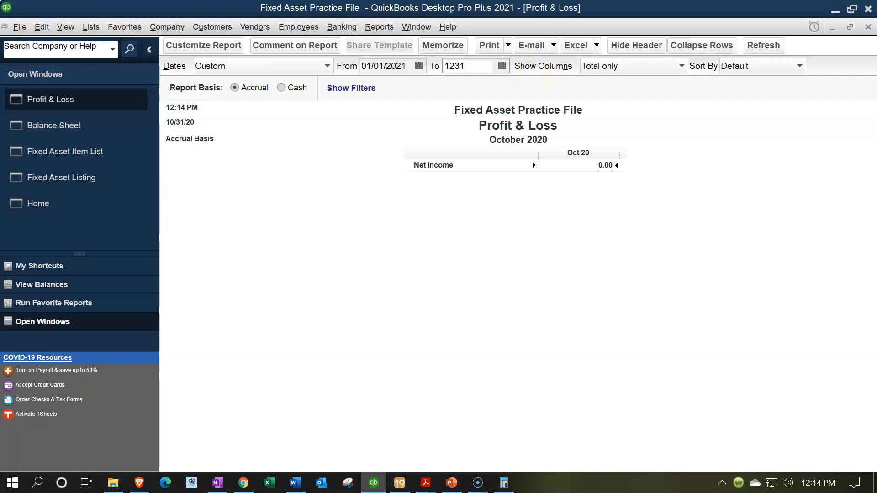
text(2/31/2021)
key(Tab)
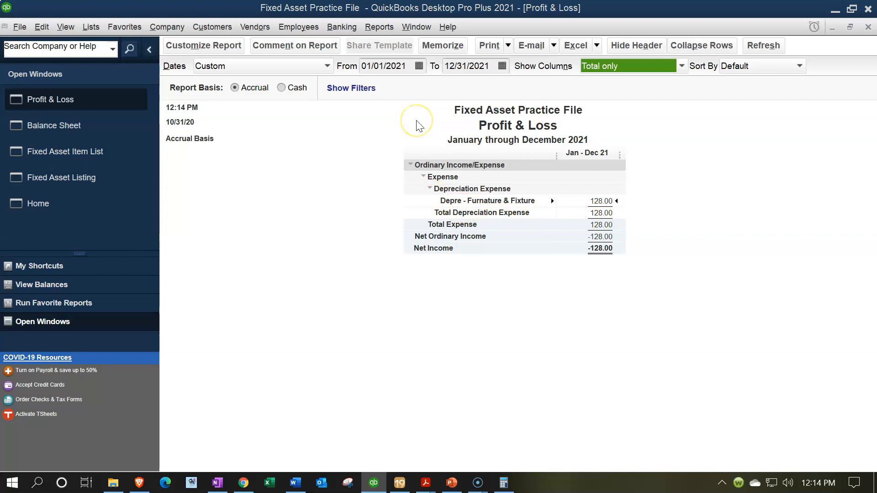
- Compare the fixed asset balances on the Balance Sheet with the cost totals in Book Depreciation.pdf
click(97, 132)
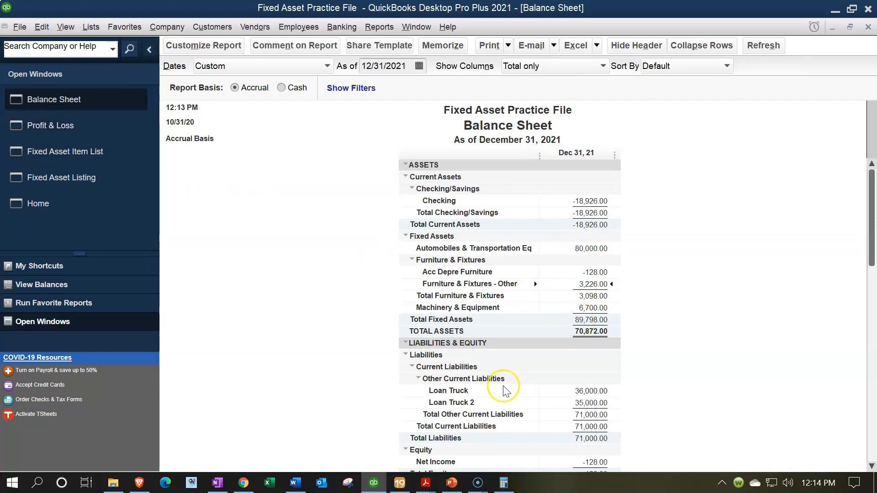
mouse_move(430, 487)
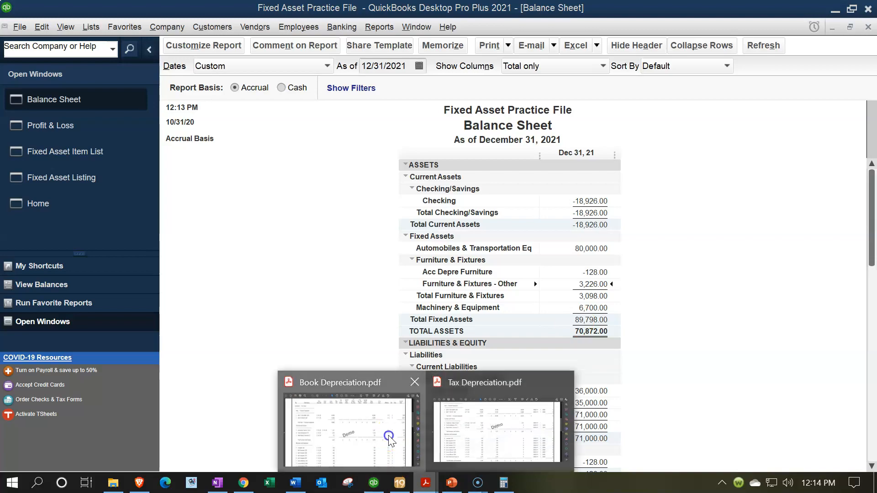
click(388, 436)
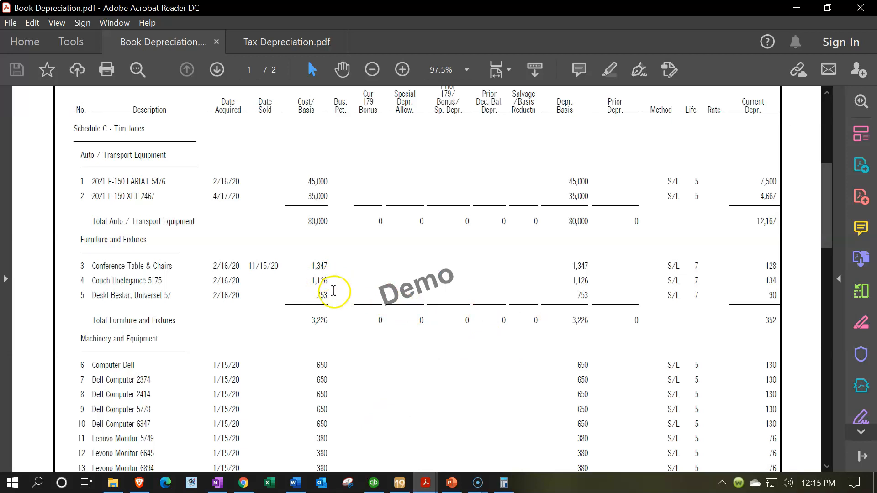
click(374, 482)
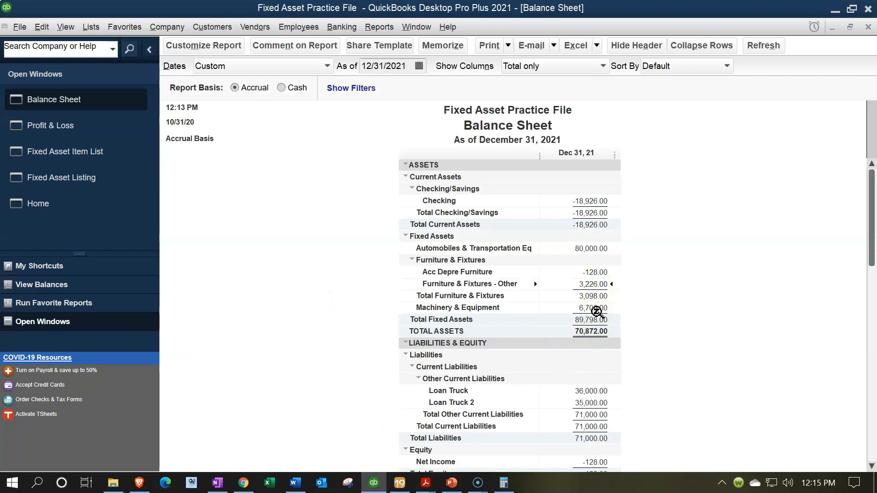
mouse_move(424, 488)
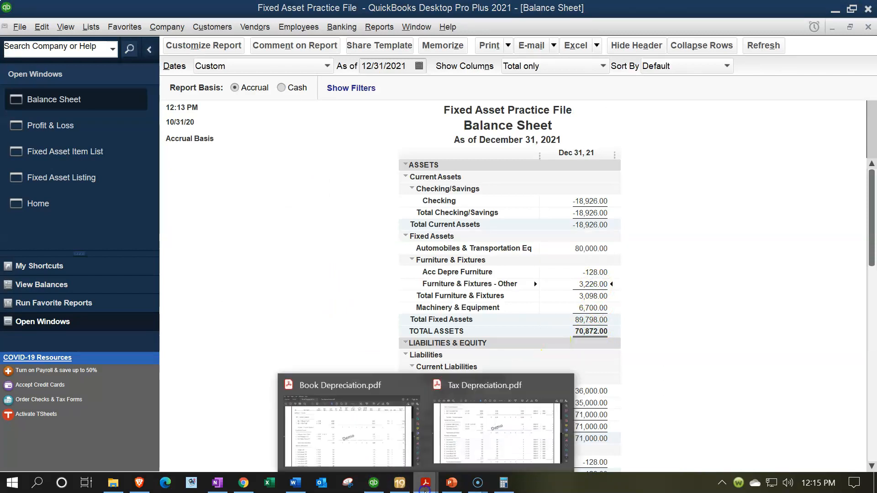
click(401, 457)
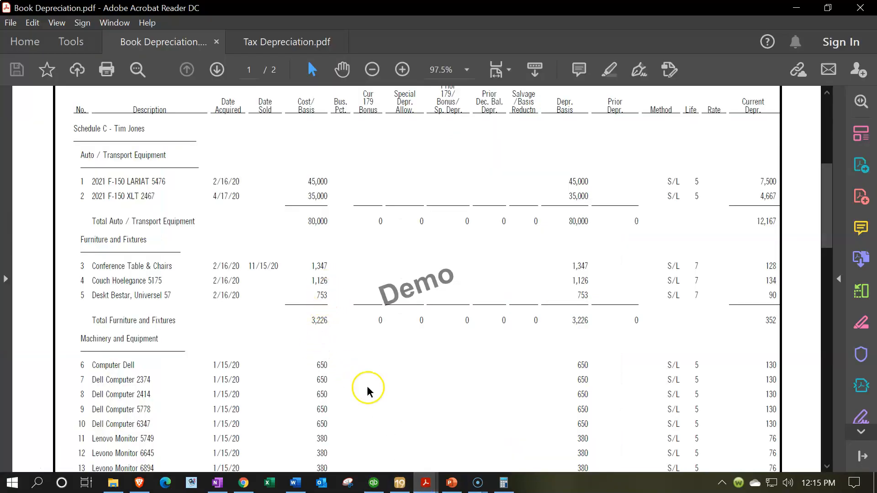
click(374, 482)
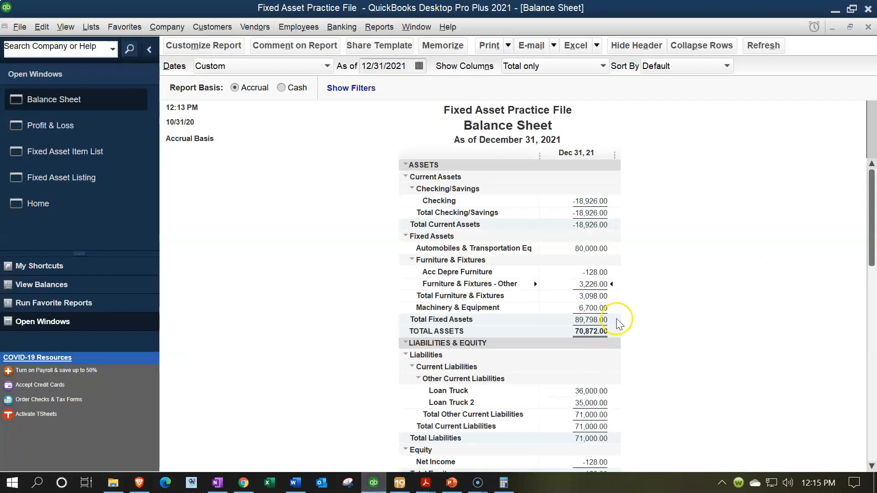
- Check the conference table's cost in the Fixed Asset Item List and its depreciation on the Balance Sheet and in Book Depreciation.pdf
click(119, 155)
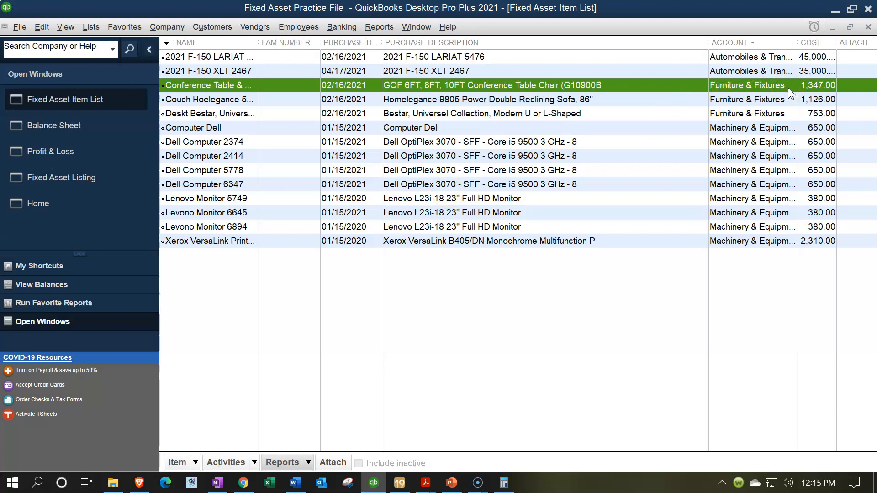
click(114, 138)
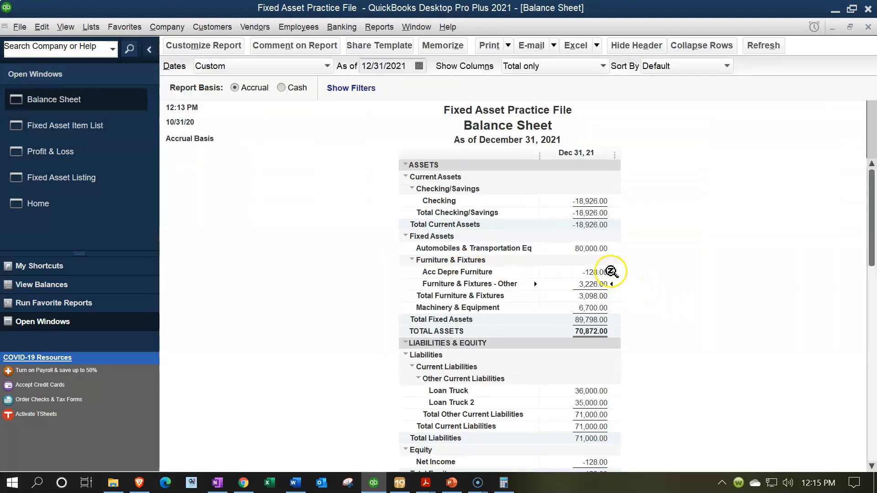
click(615, 274)
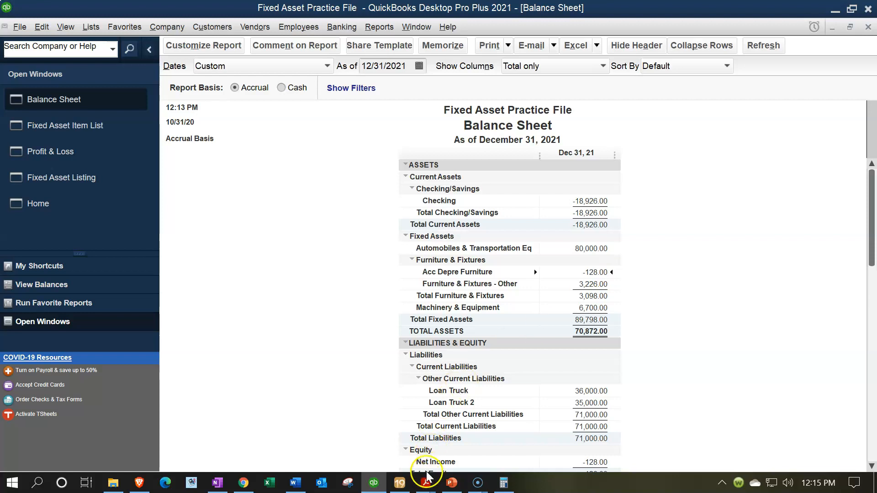
mouse_move(425, 482)
click(389, 458)
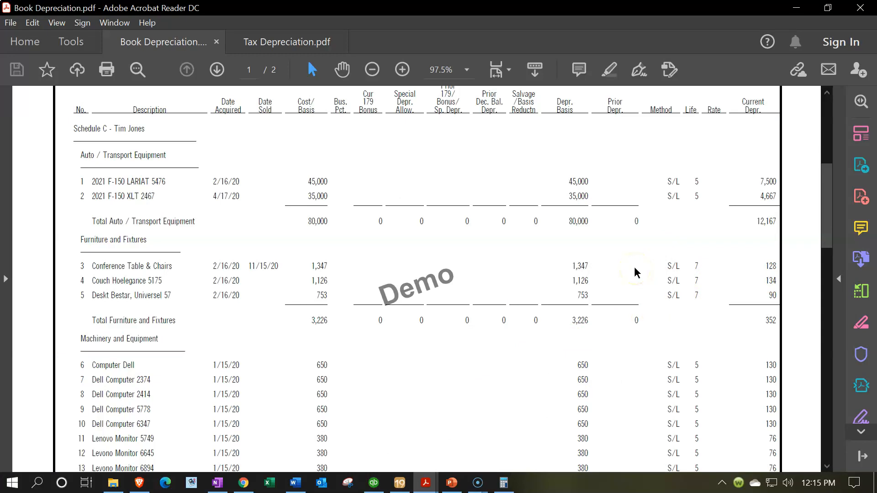
click(804, 12)
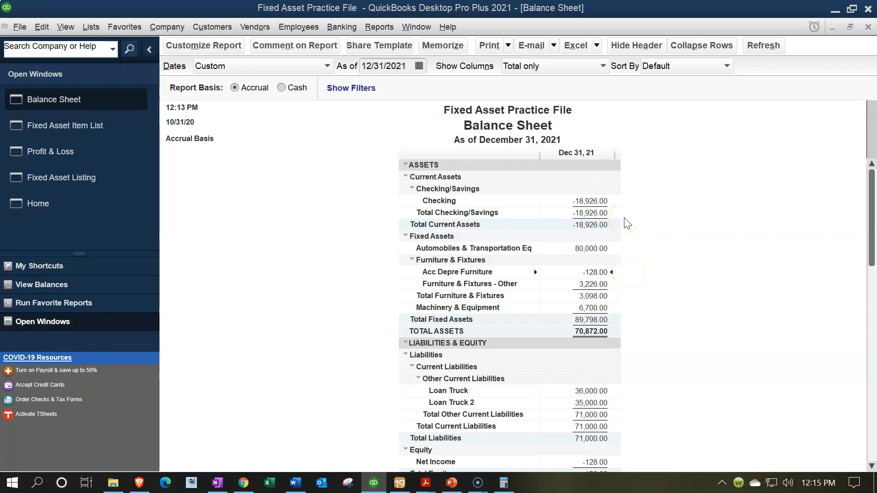
- With Book Depreciation.pdf in view, calculate the conference table's book value as 1347 minus 128 in Calculator, and subtract 750 from it
drag(616, 0, 731, 177)
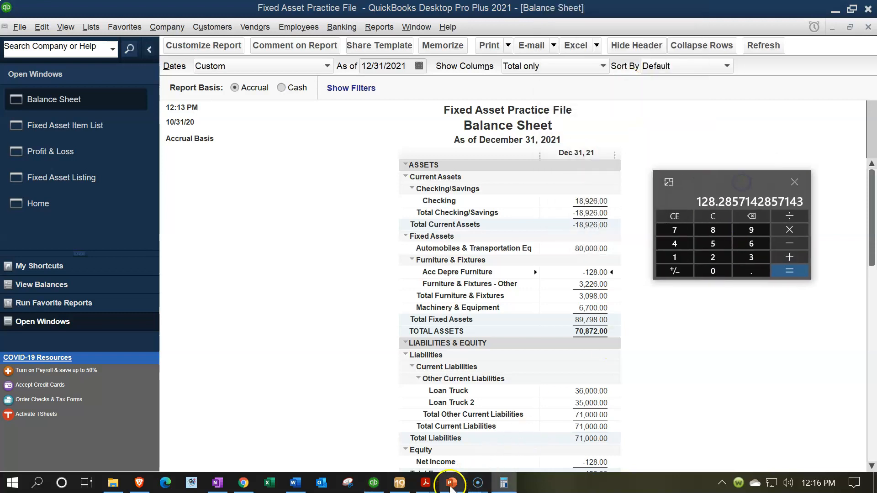
mouse_move(425, 483)
click(379, 440)
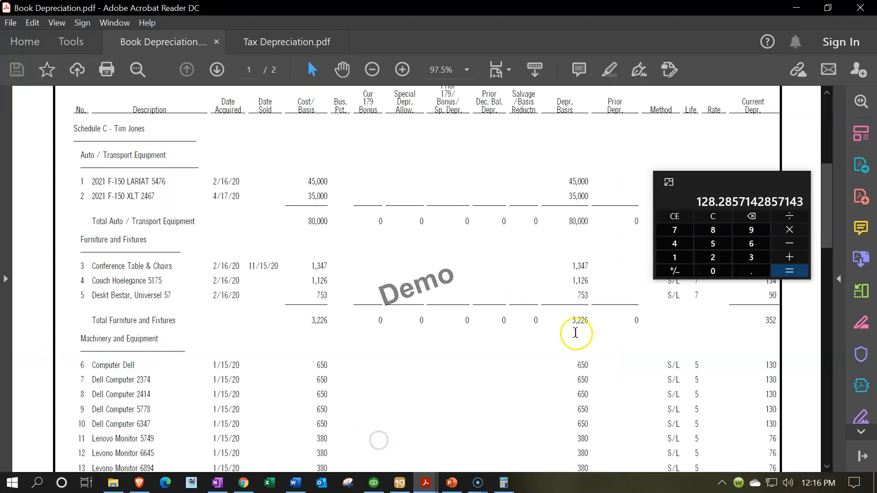
drag(722, 178, 706, 290)
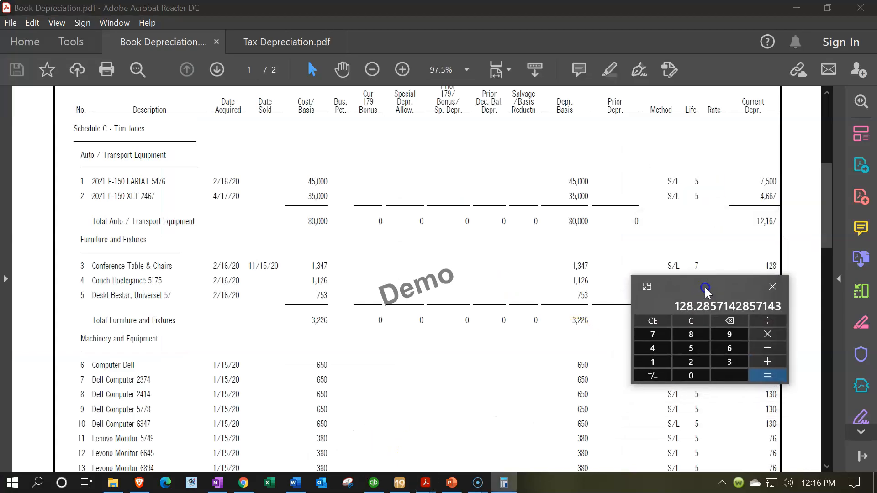
click(691, 321)
text(1347-1)
text(28)
key(Return)
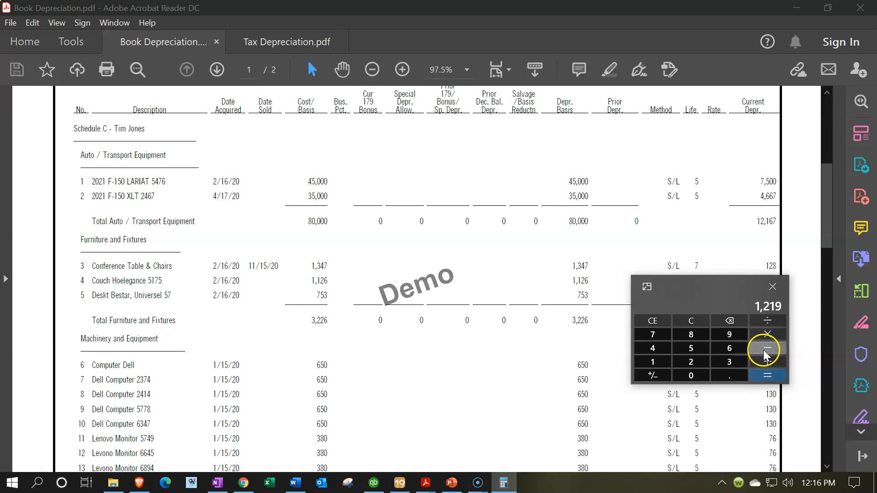
text(750)
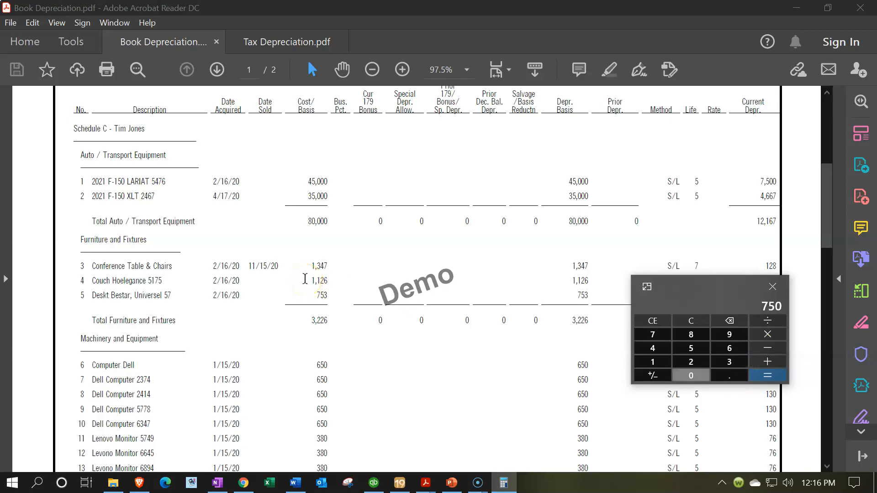
key(Return)
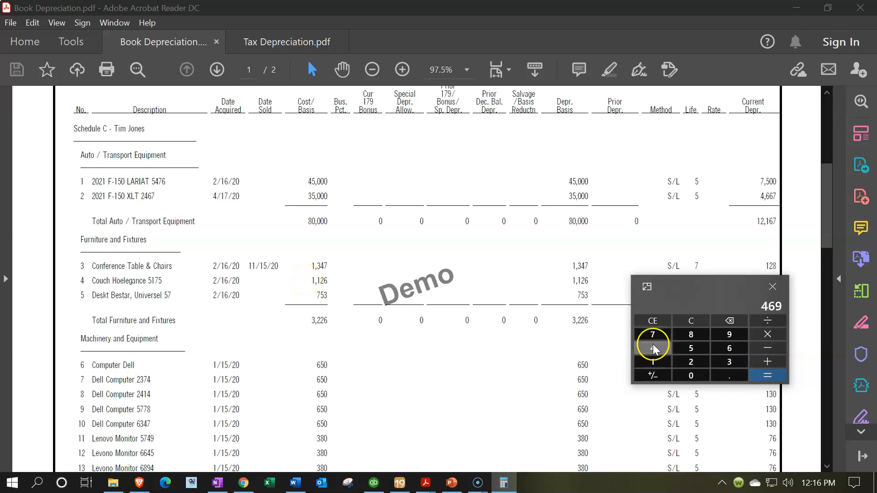
drag(693, 298, 659, 42)
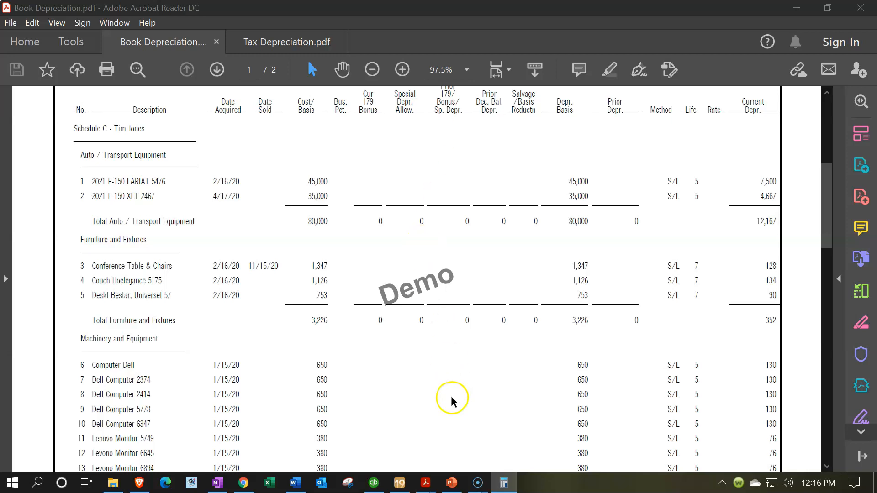
- Switch to QuickBooks and start a general journal entry dated 11/15/2021
click(374, 483)
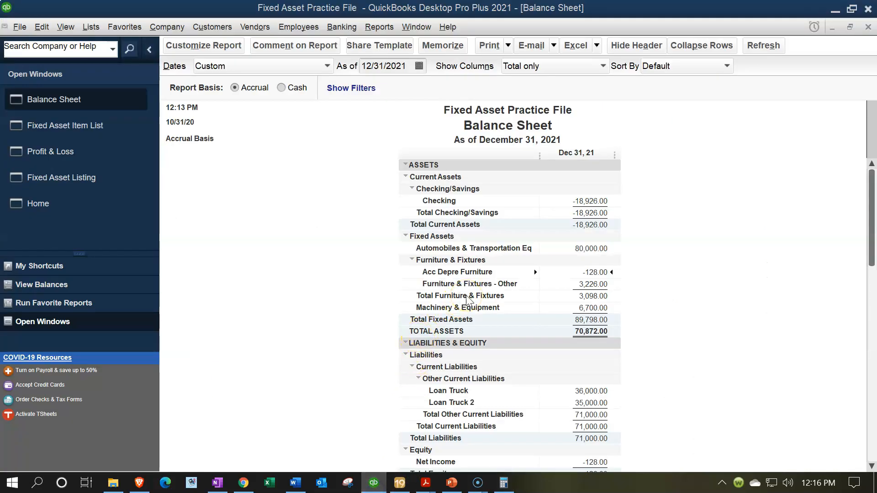
click(74, 205)
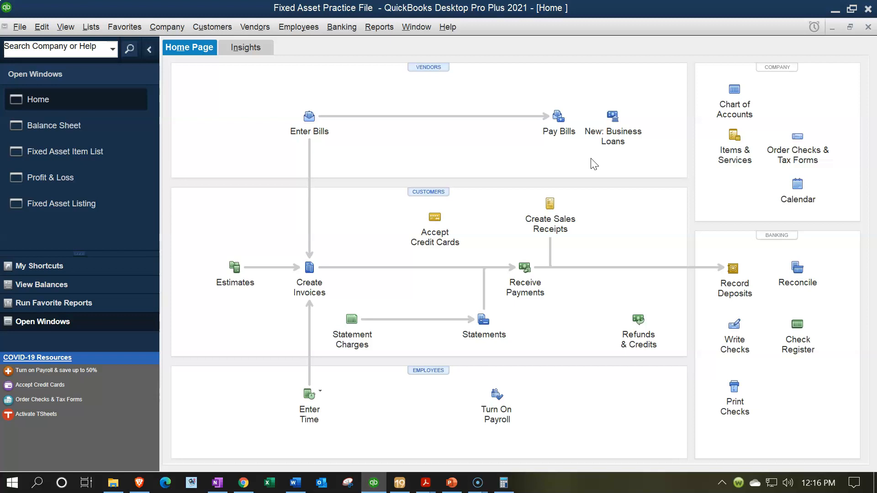
click(579, 198)
click(183, 36)
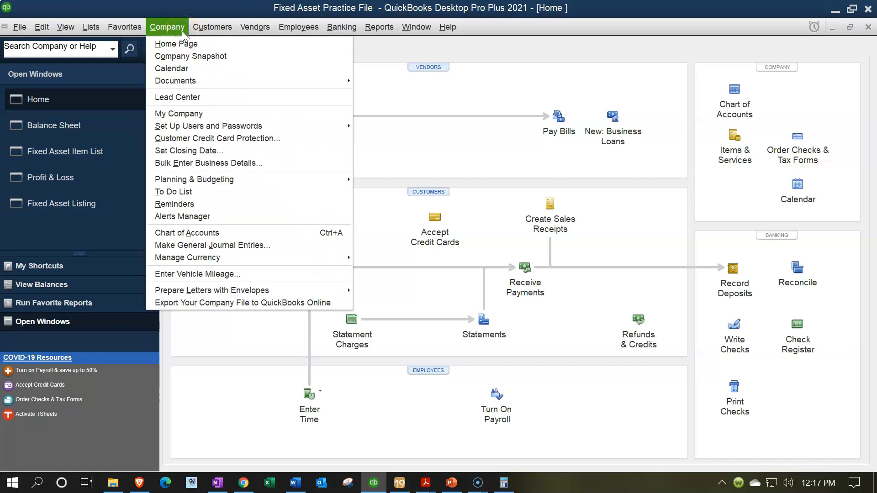
click(196, 245)
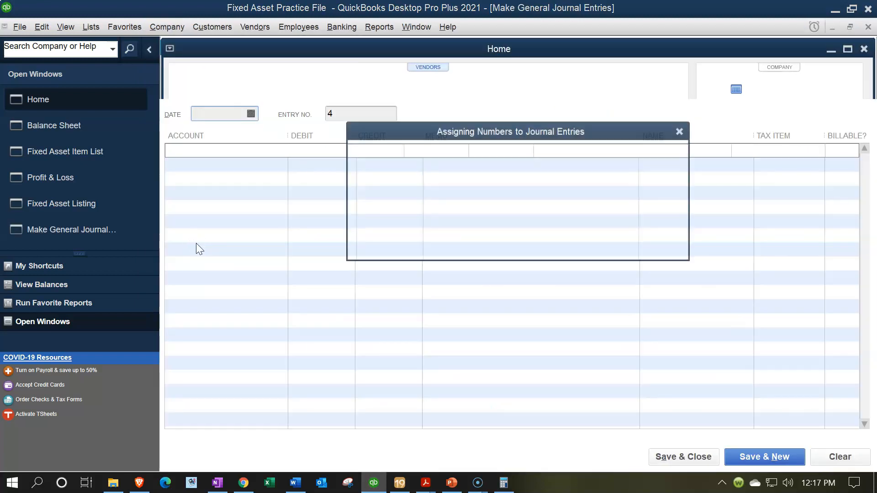
click(680, 131)
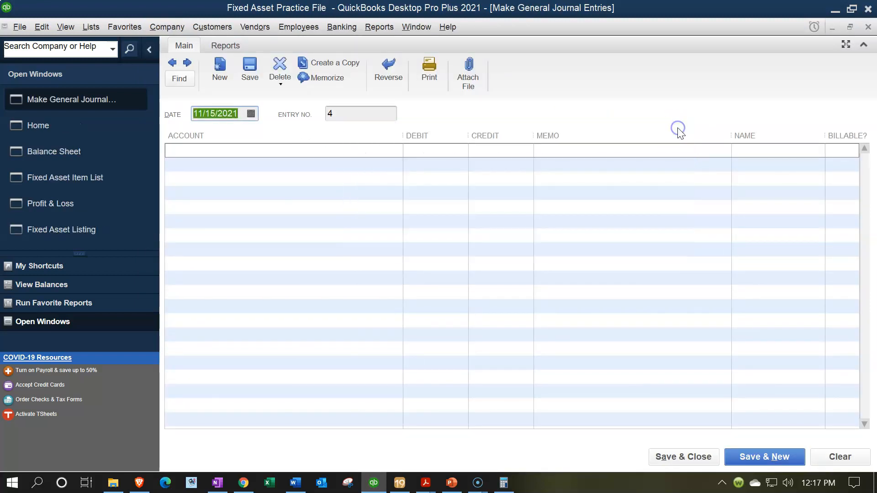
key(Tab)
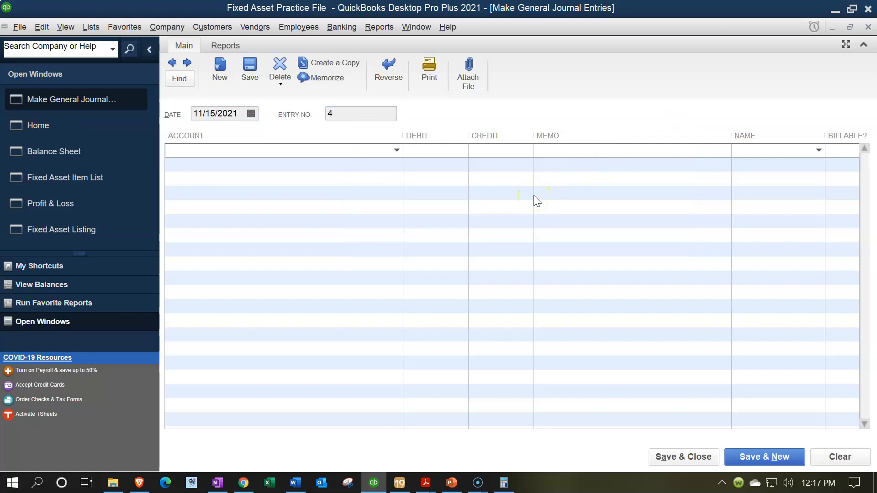
- Enter a 750.00 debit to Checking on the first line of the journal entry
text(Cas)
key(BackSpace)
key(BackSpace)
key(BackSpace)
text(C)
key(Tab)
text(750)
key(Tab)
key(Tab)
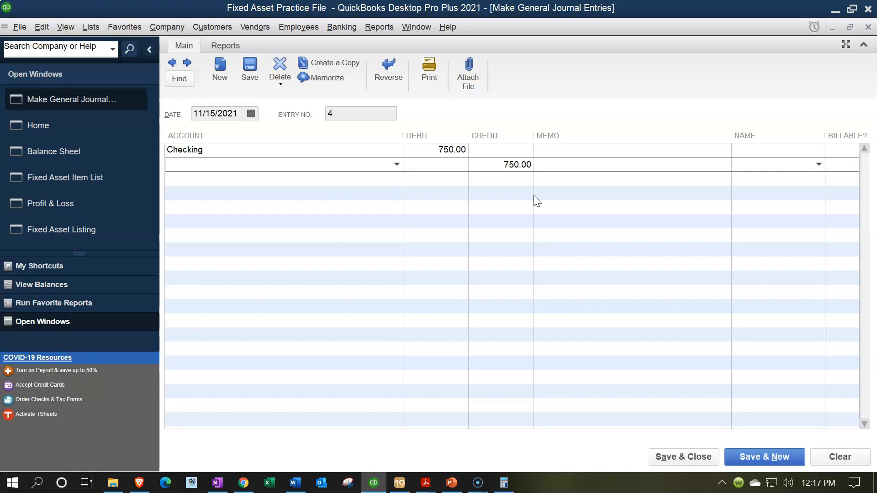
- Credit Furniture & Fixtures 1,347.00 on the second journal line, checking the conference table's cost in Book Depreciation.pdf
text(Furniture & Fixtures)
key(Tab)
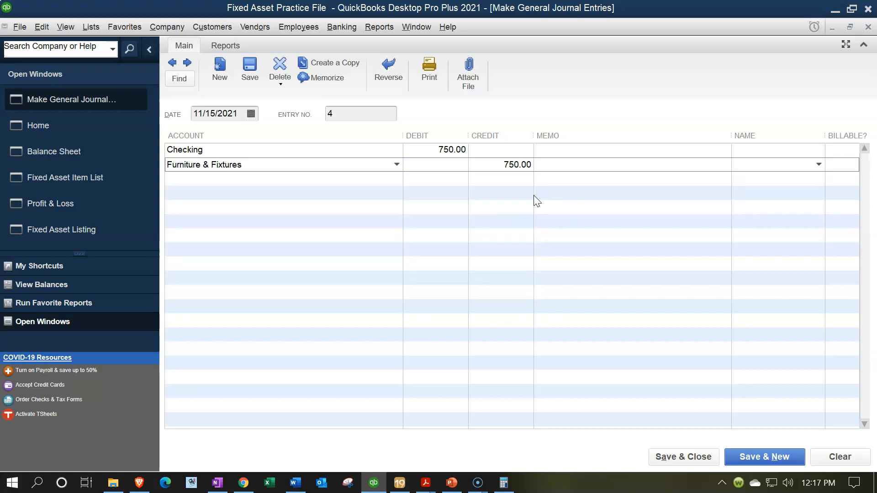
key(Tab)
mouse_move(425, 482)
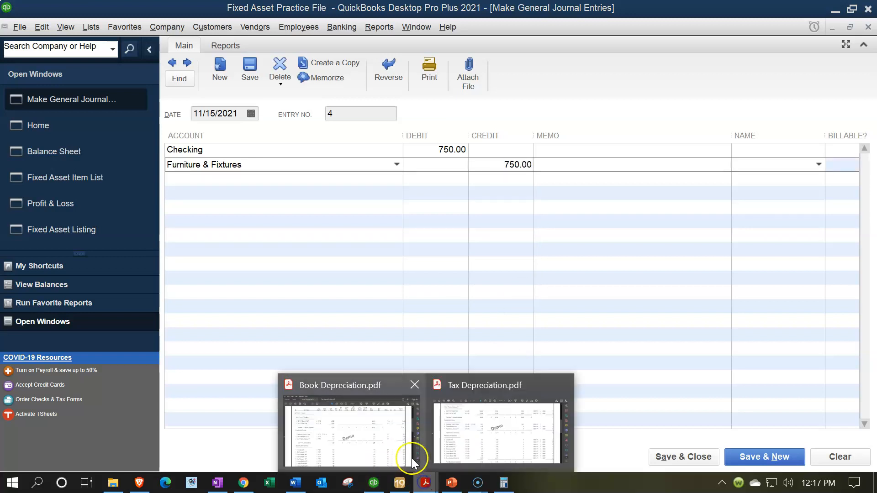
click(399, 437)
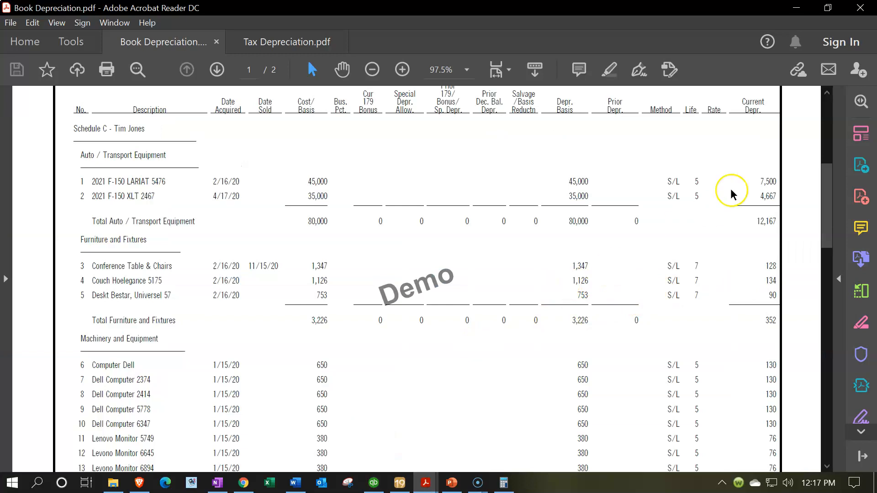
click(802, 12)
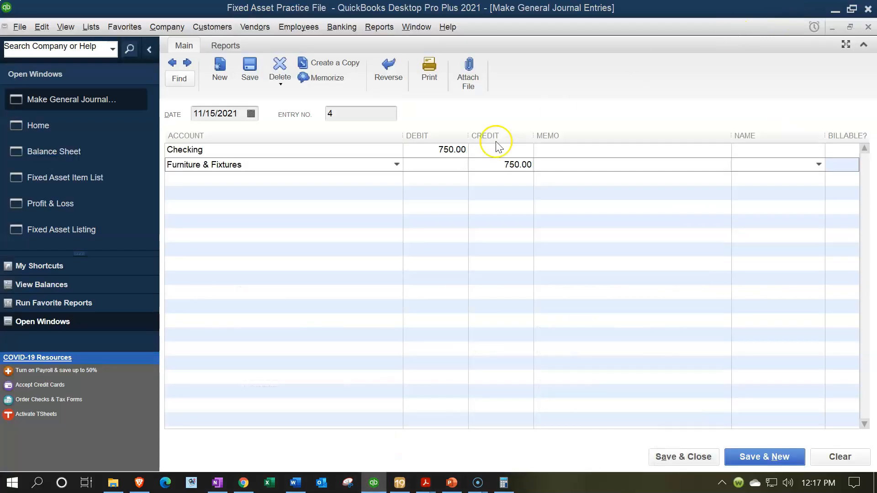
click(484, 165)
text(1347)
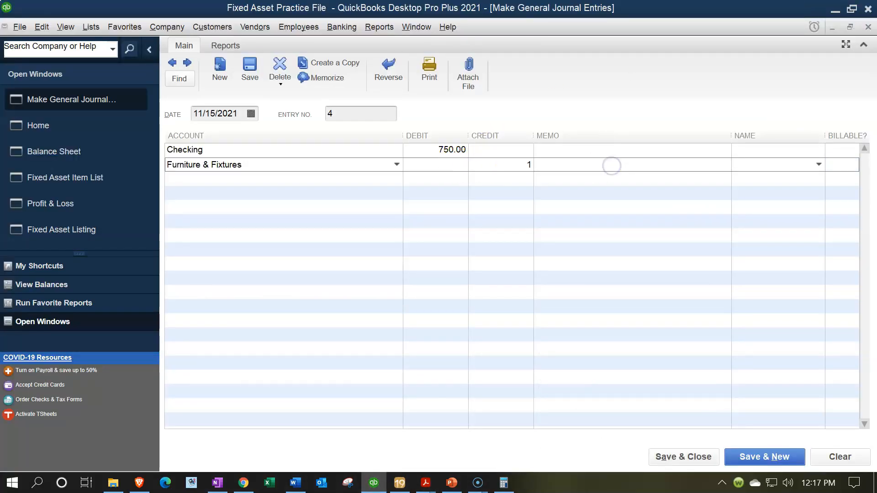
key(Tab)
key(Tab)
key(Tab)
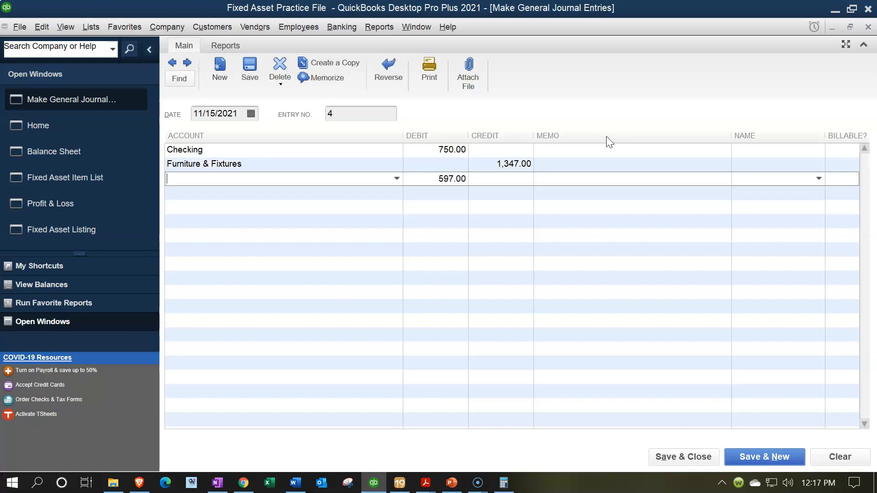
- Debit Furniture & Fixtures:Acc Depre Furniture 128.00 on the third journal line
text(acc)
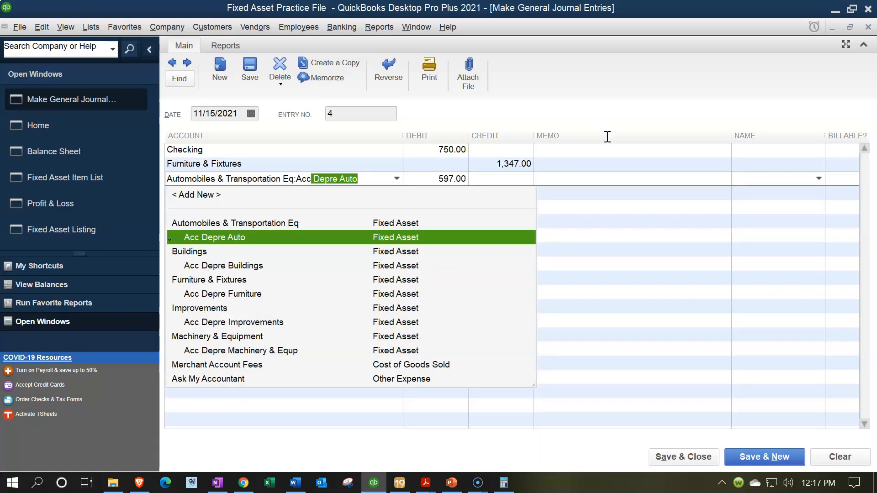
key(Down)
key(Down)
key(Down)
key(Down)
key(Tab)
key(Tab)
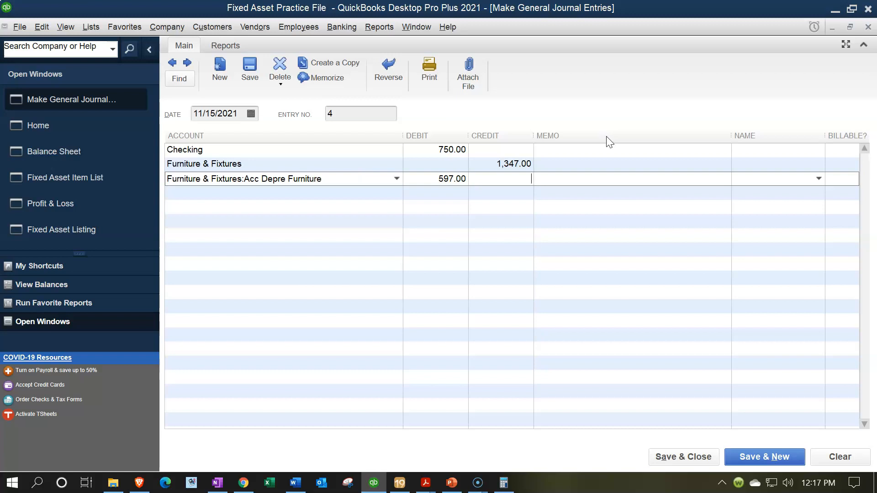
click(442, 179)
text(128)
key(Tab)
- Check the conference table's depreciation in Book Depreciation.pdf, then return to the journal entry and move to its next line
click(426, 482)
click(404, 461)
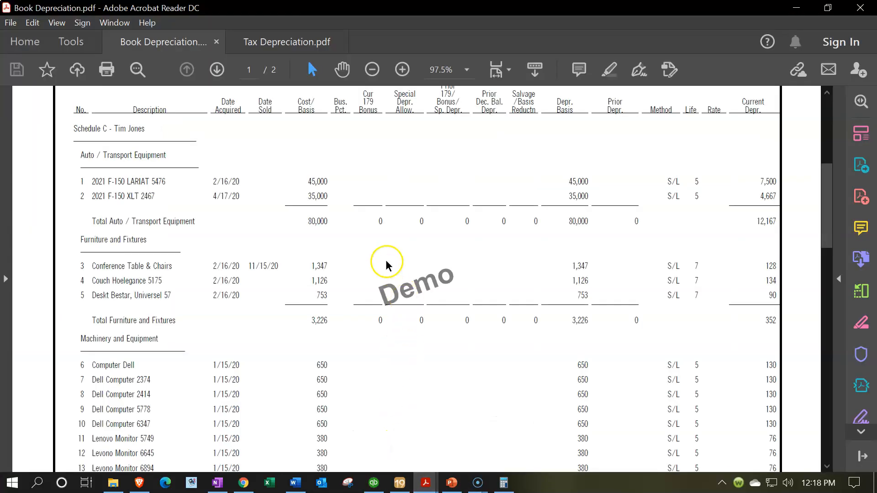
click(797, 8)
click(601, 179)
key(Tab)
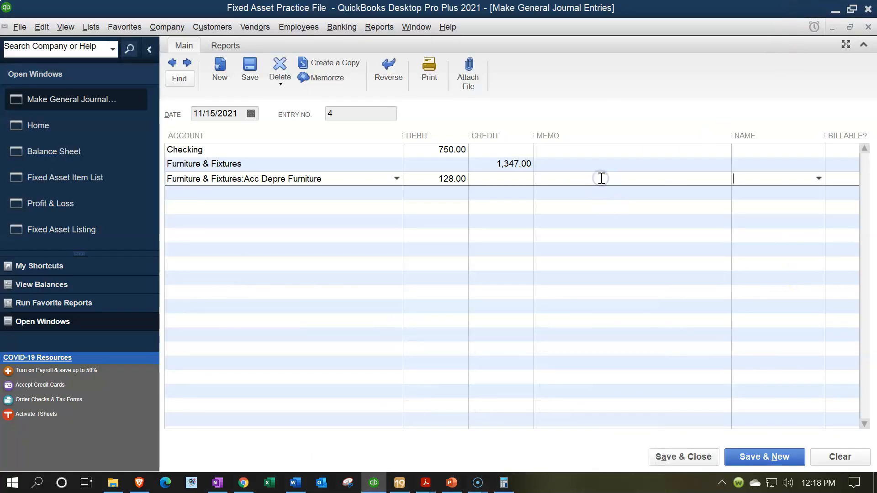
key(Tab)
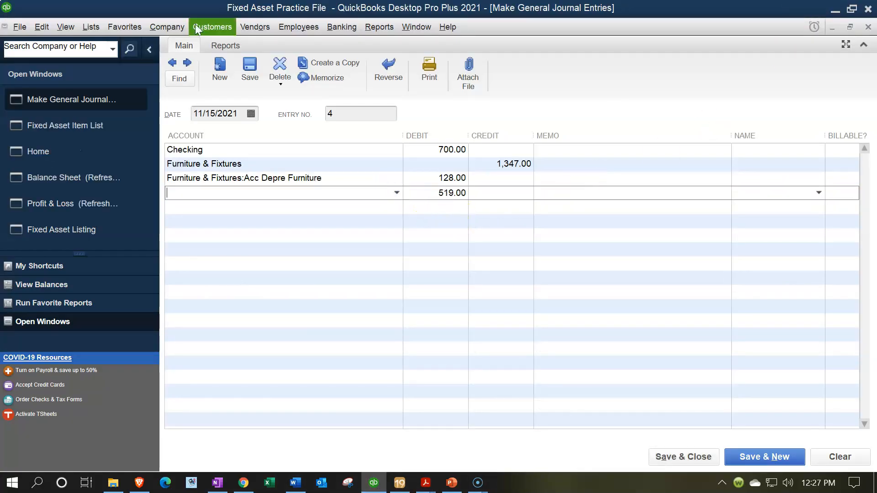
- With a compact Calculator kept beside the journal entry, calculate 1347 minus 128, and subtract 700 from it
key(XF86Calculator)
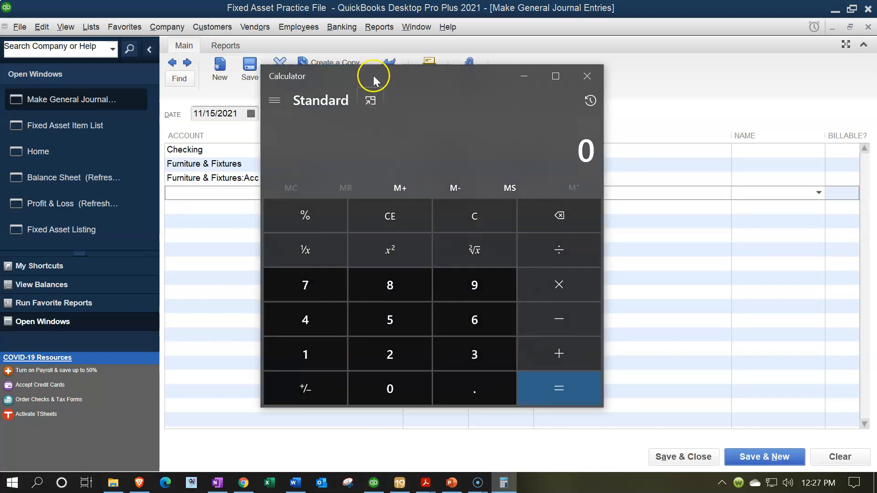
key(alt+Up)
drag(779, 35, 655, 157)
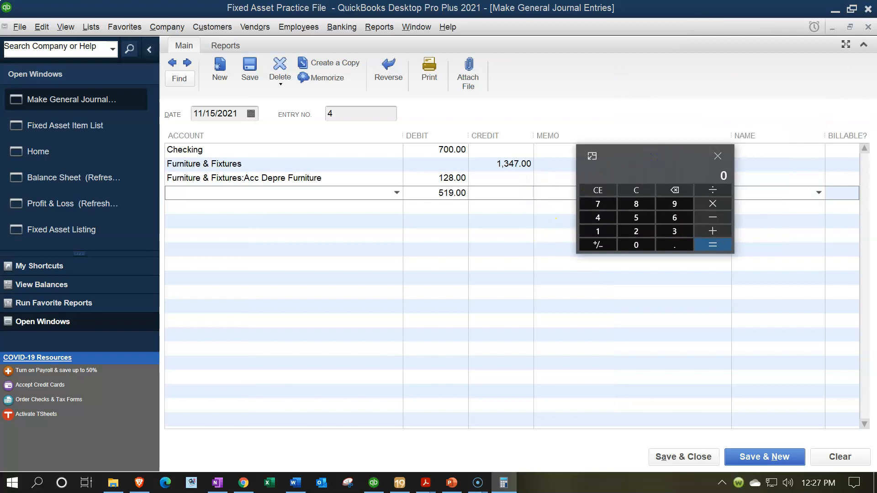
text(1347-128)
key(Return)
text(-700)
key(Return)
- From the fourth journal line, add an Other Expense account named Loss on Sale of Fixed Assets and use it for the debit
click(364, 194)
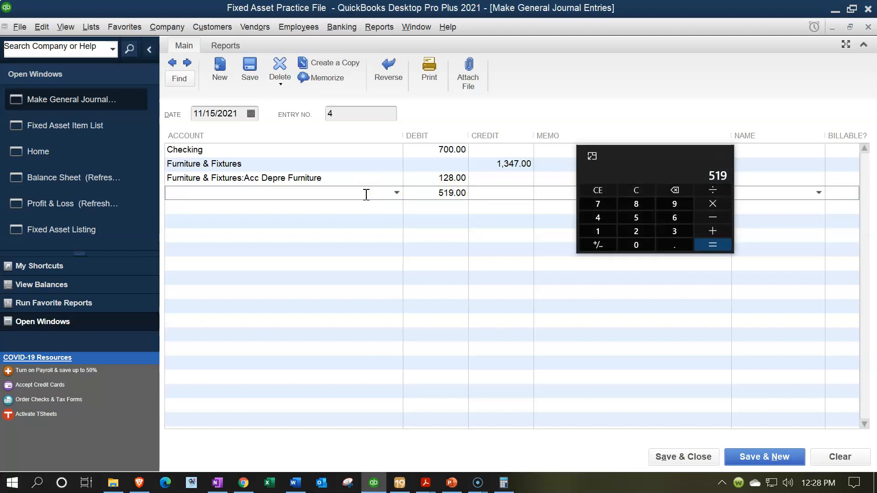
text(Loss on Sale of Fixed Asset)
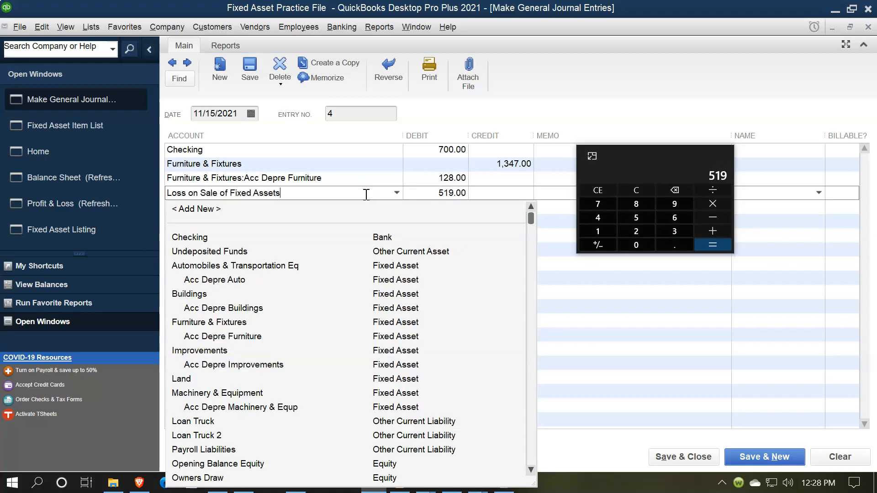
text(s)
key(Tab)
key(Return)
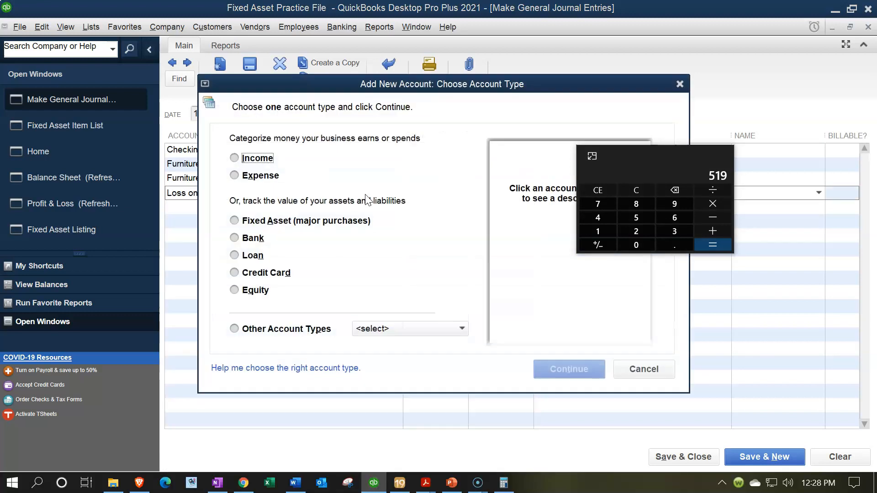
drag(623, 159, 876, 160)
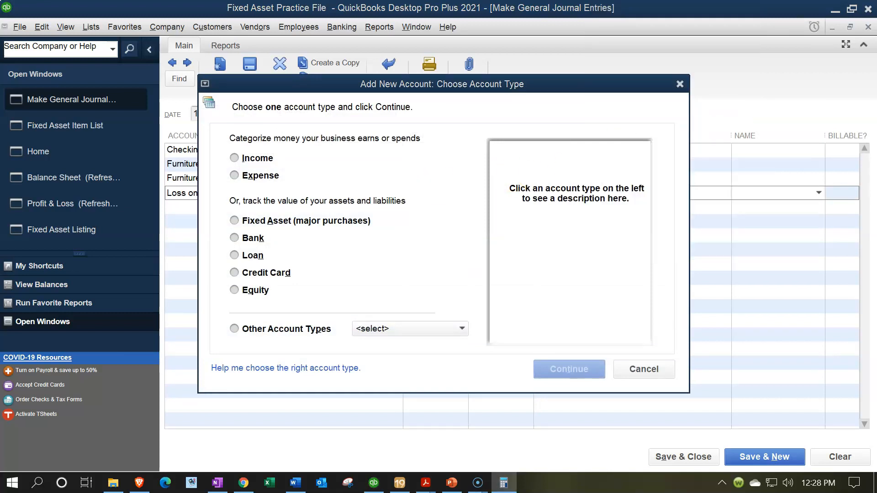
click(459, 329)
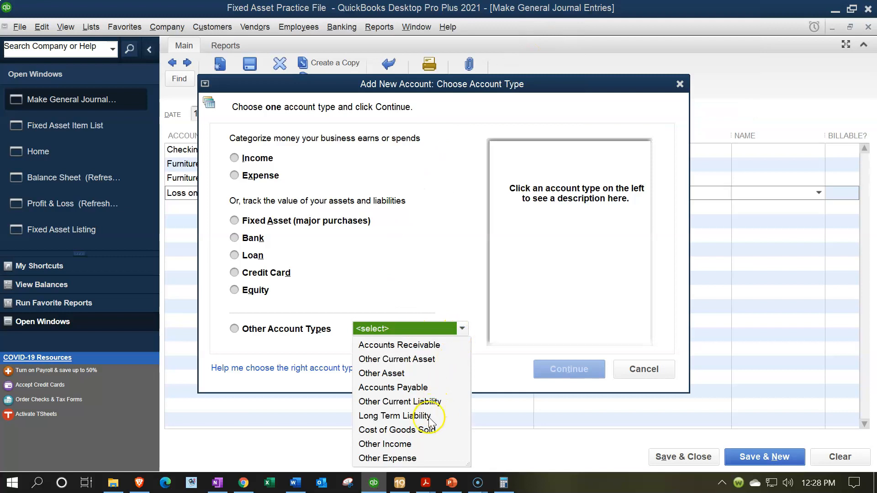
click(401, 457)
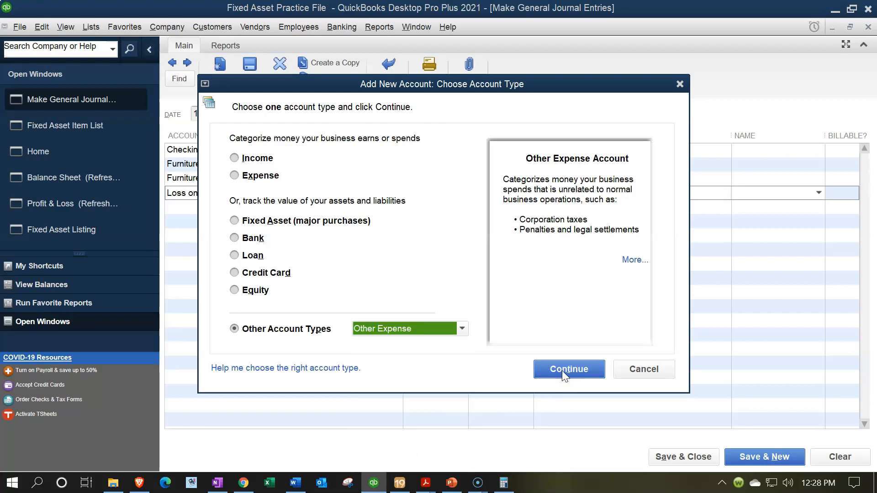
click(563, 371)
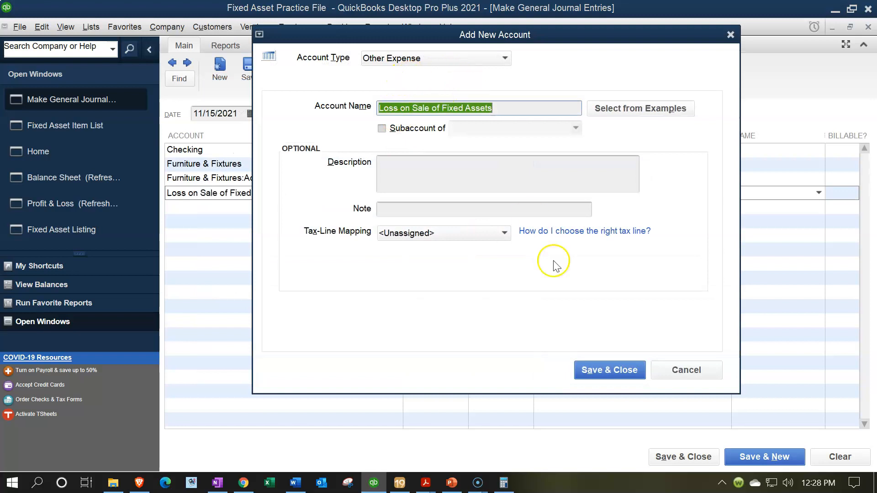
click(598, 365)
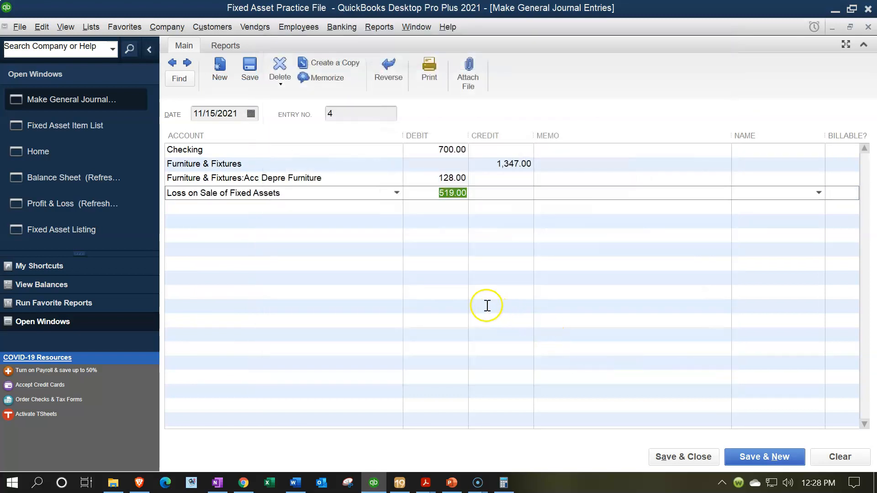
click(349, 248)
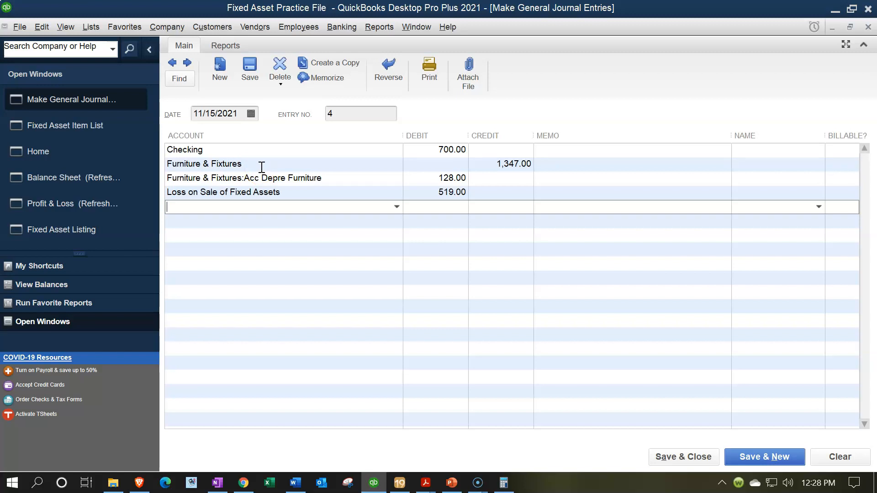
- Compare the journal entry's Furniture & Fixtures line with the conference table's record in the Fixed Asset Item List
click(553, 163)
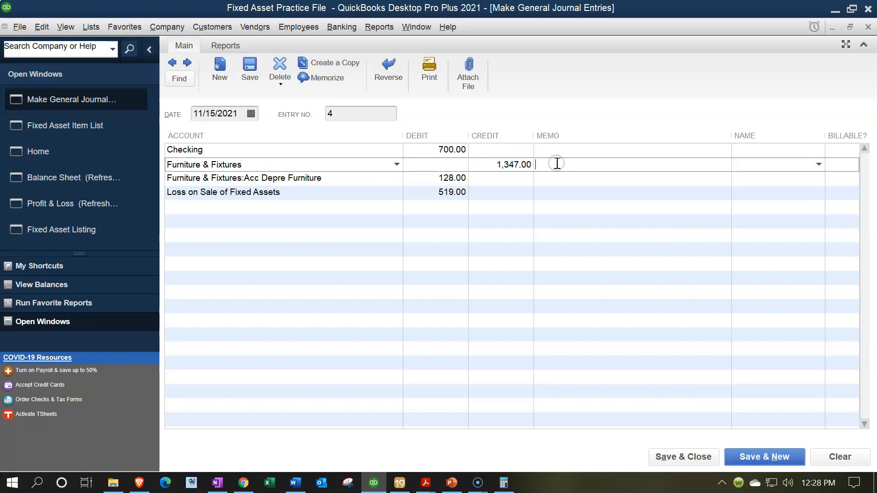
click(80, 132)
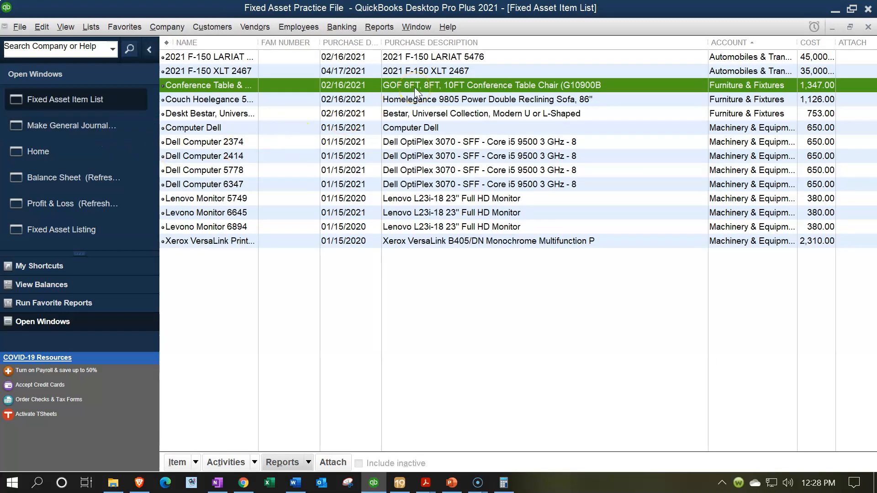
click(106, 131)
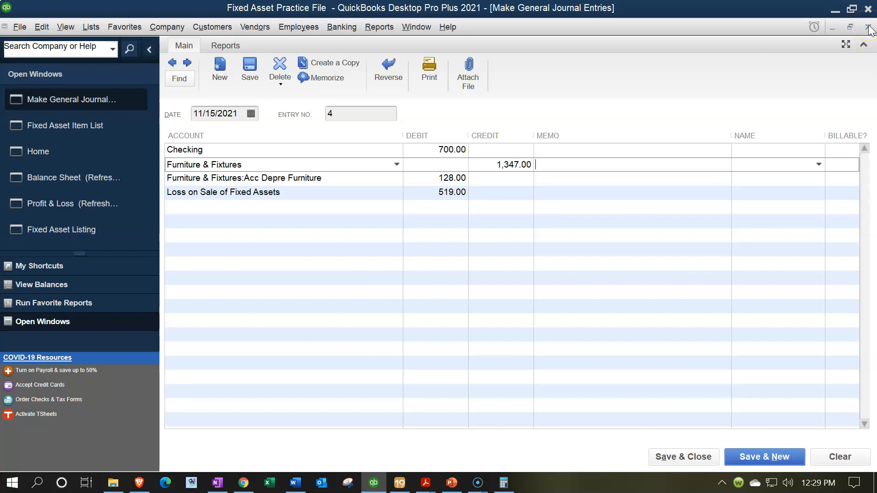
- Close the journal entry without recording it and return to the Home page
click(650, 163)
click(868, 27)
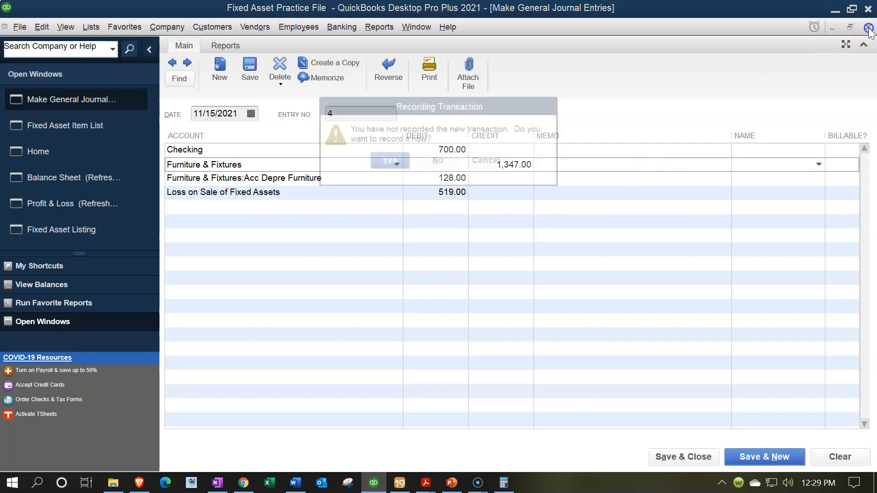
click(437, 160)
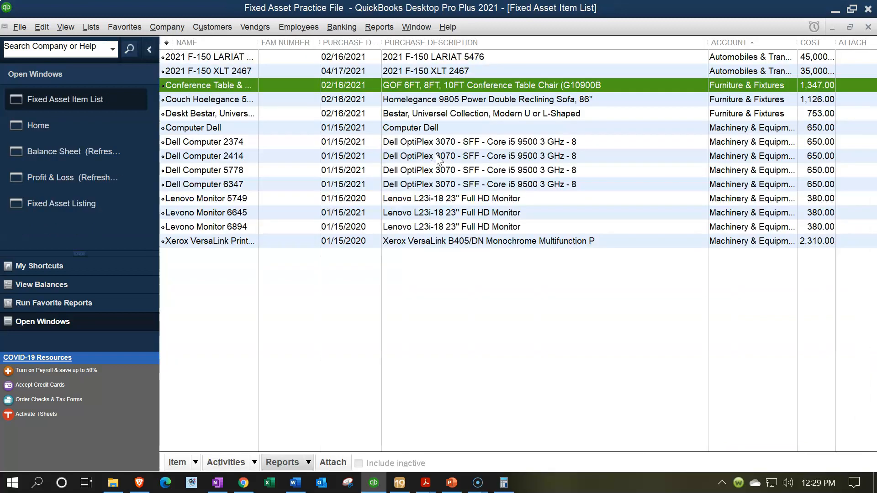
click(50, 133)
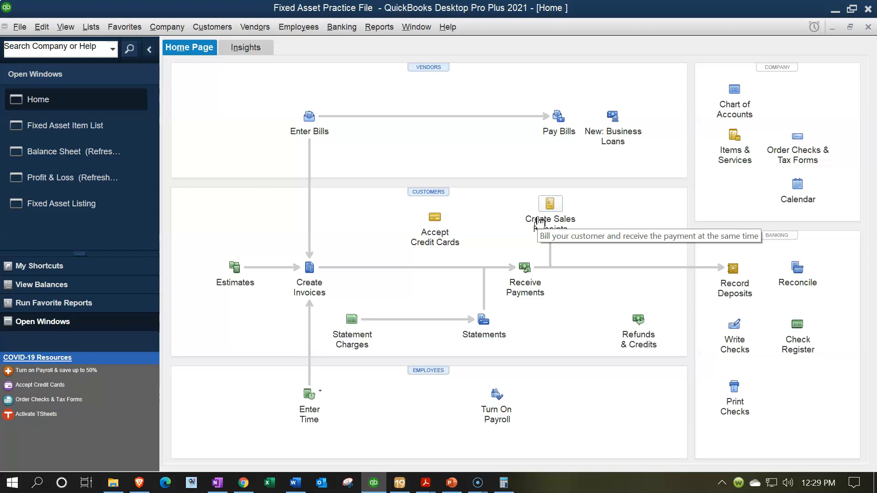
- Create a sales receipt and add a new customer named Costomer 1 to it
click(552, 250)
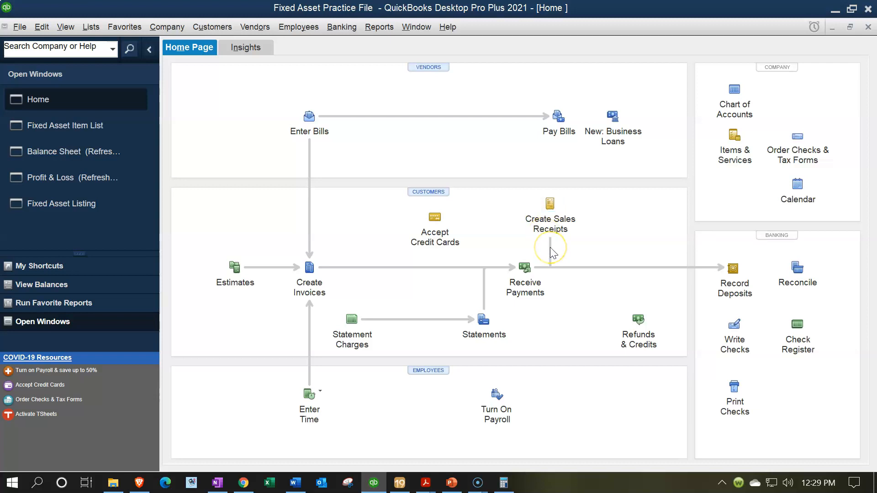
click(553, 214)
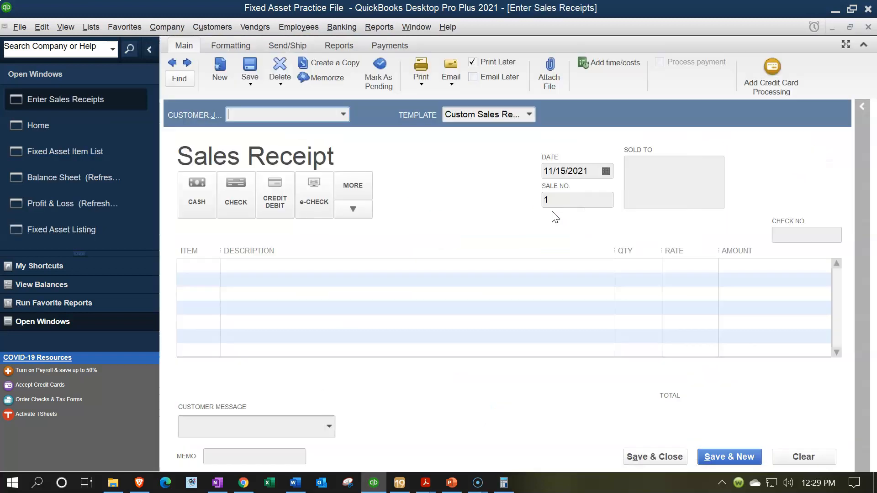
click(509, 225)
click(429, 192)
text(C)
text(ostoemr)
key(BackSpace)
key(BackSpace)
key(BackSpace)
text(mer 1)
key(Tab)
key(Return)
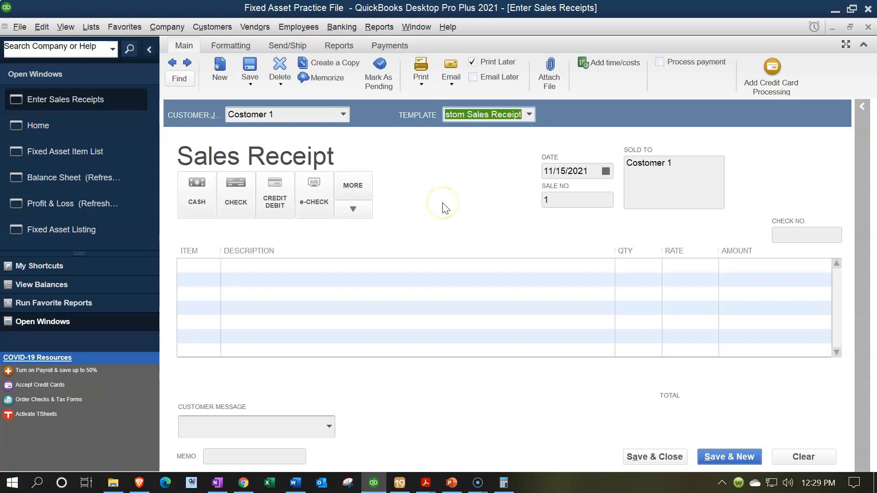
- Keep the receipt's default header details and use the Conference Table & Chairs fixed asset as its first line item
key(Tab)
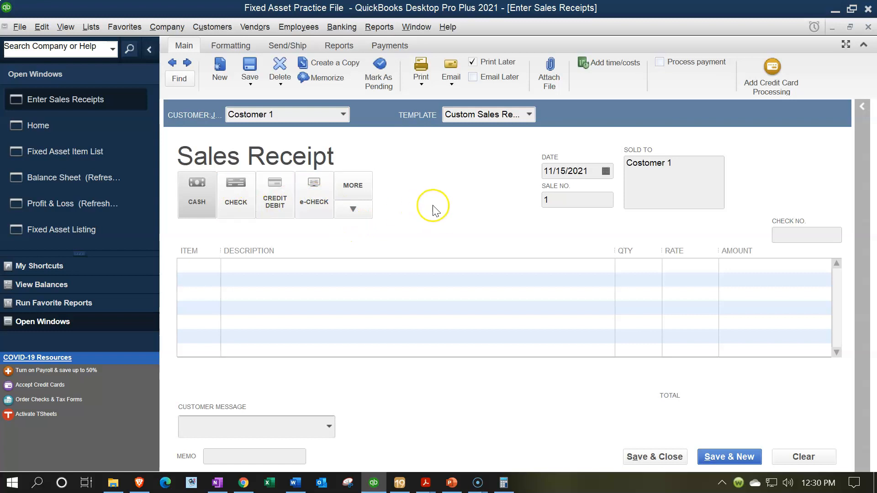
key(Tab)
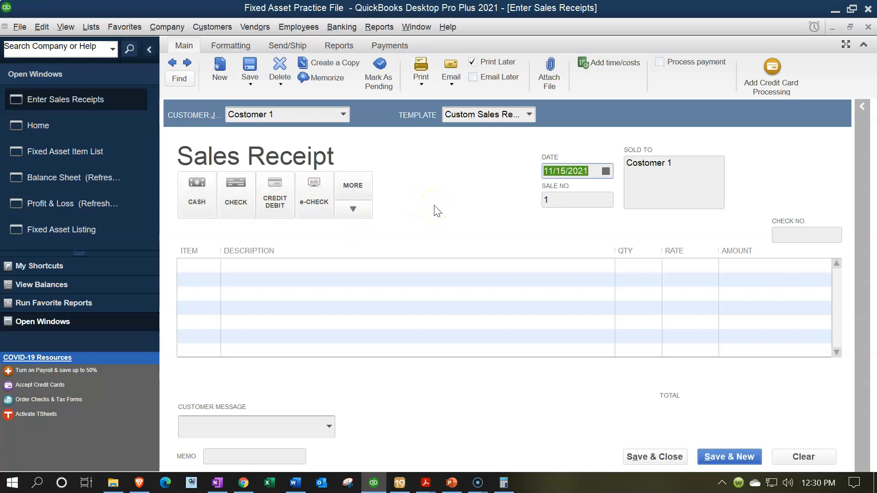
key(Tab)
key(Tab)
key(Tab)
key(Tab)
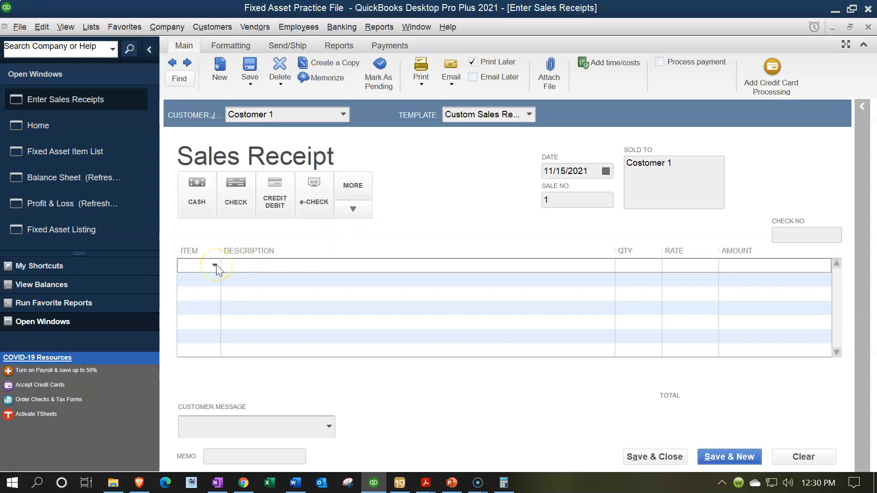
click(215, 265)
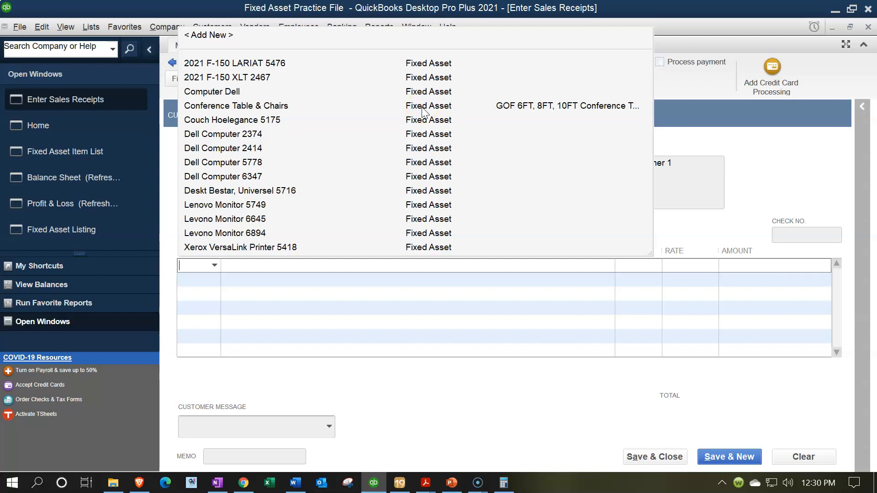
click(514, 108)
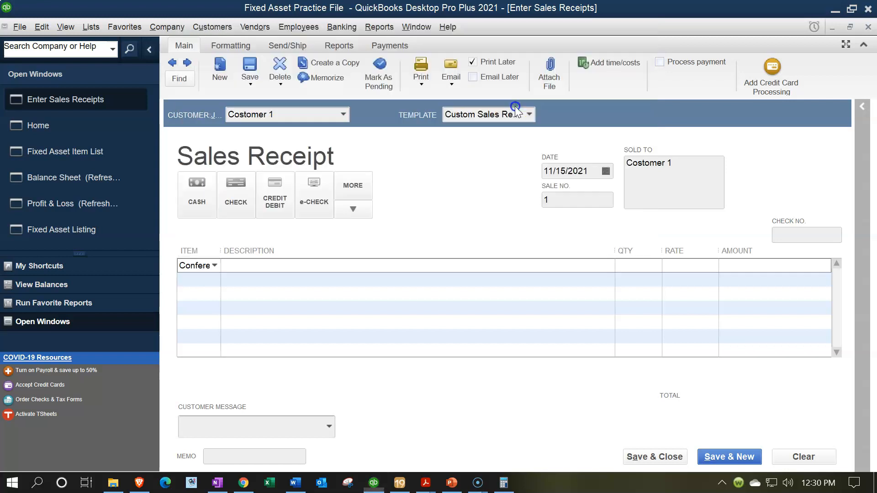
key(Tab)
key(Tab)
key(Tab)
key(Tab)
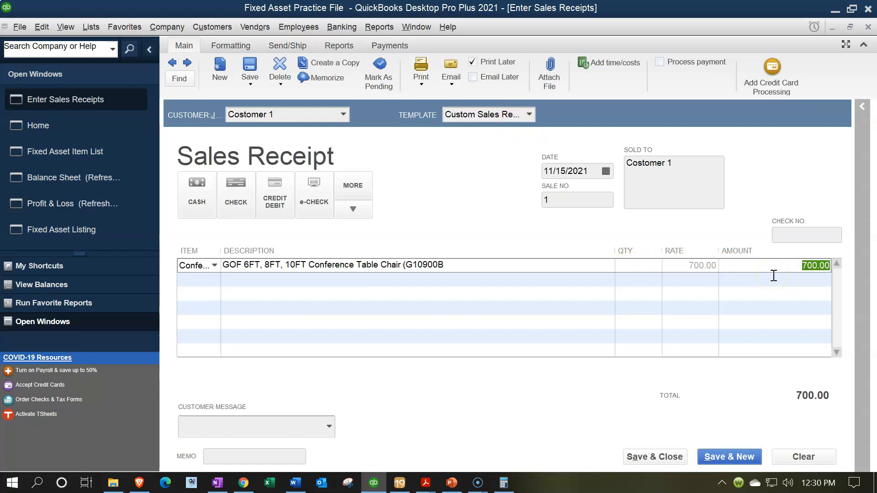
- Check the sales information in the Conference Table & Chairs record of the Fixed Asset Item List, and return to the sales receipt
click(77, 155)
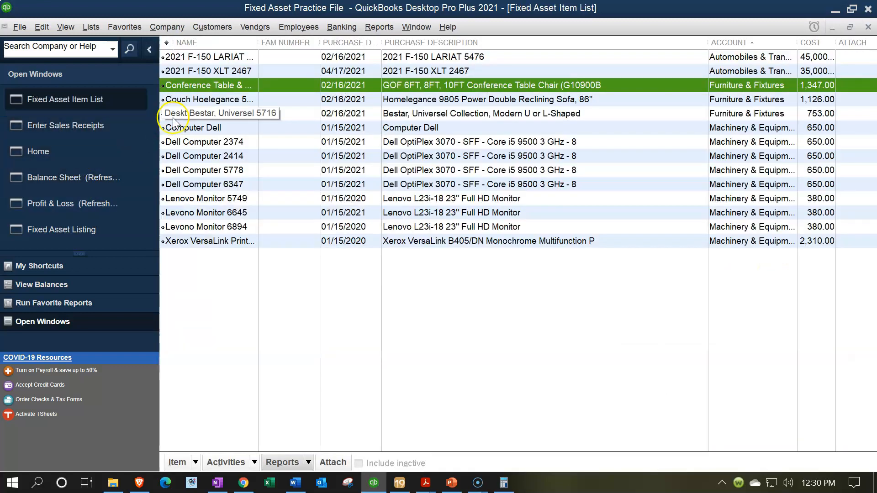
double_click(212, 84)
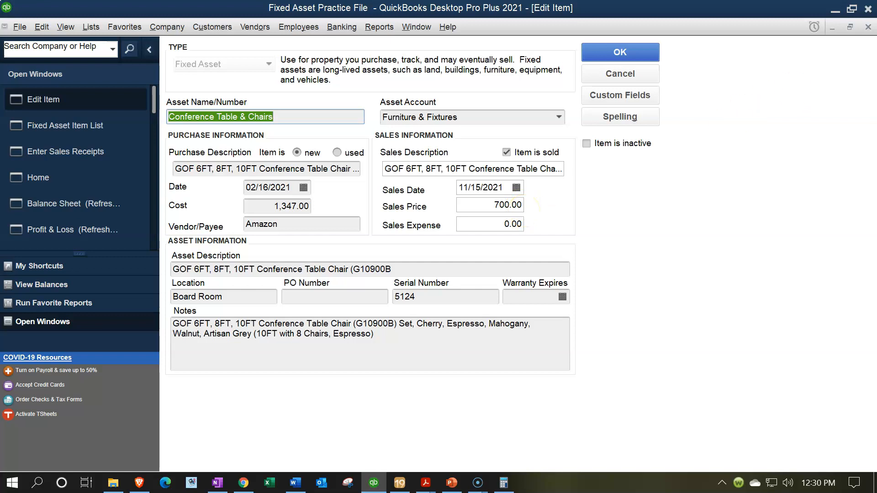
click(867, 26)
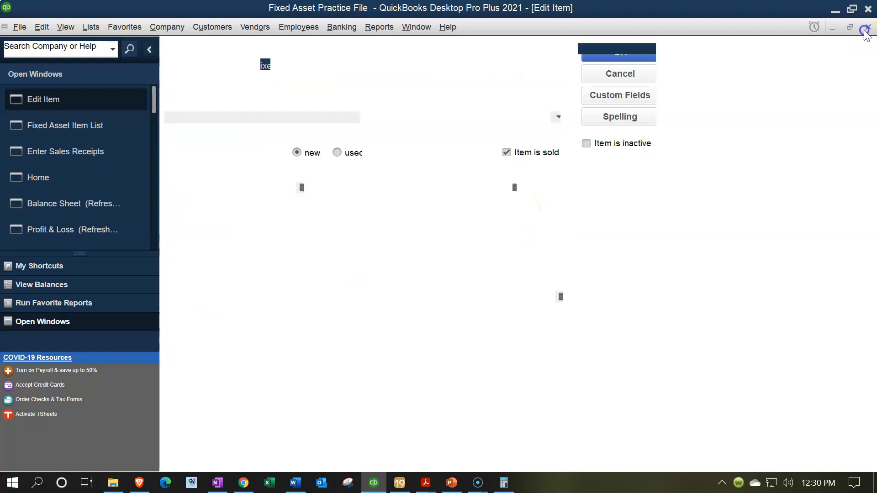
click(54, 127)
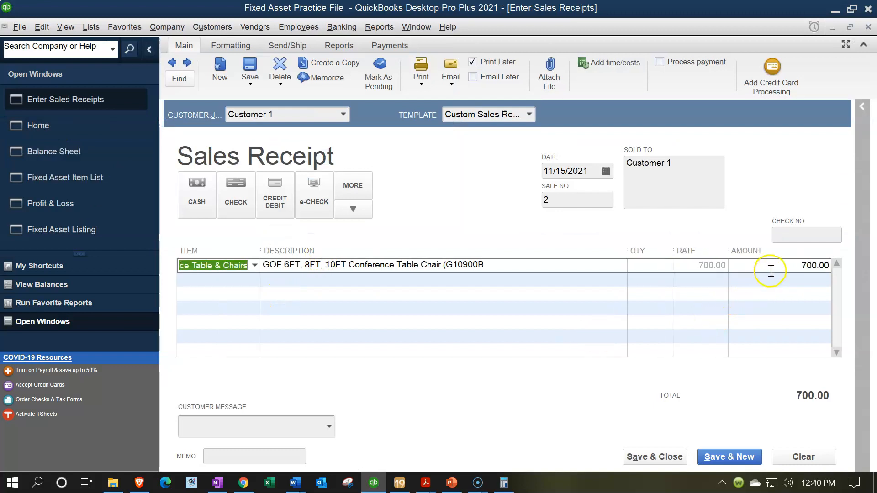
- Set the Conference Table & Chairs amount to 1347, the cost listed in Book Depreciation.pdf, and widen the receipt's Item column
click(771, 266)
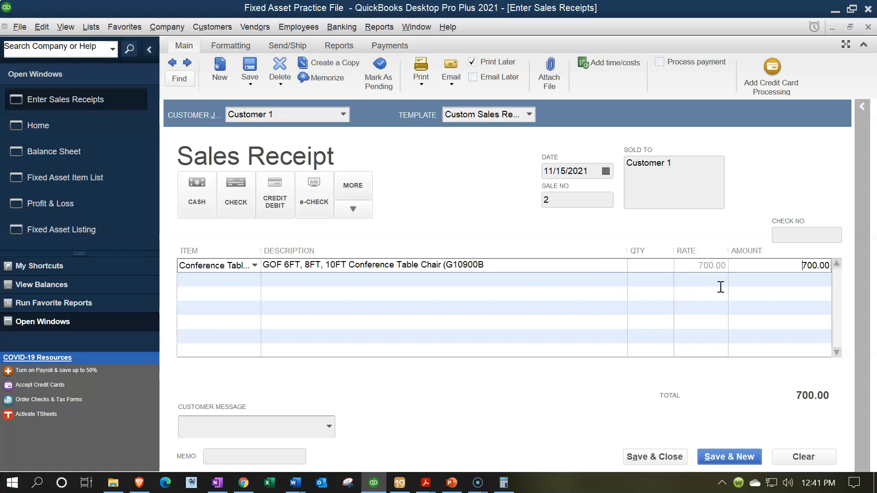
mouse_move(426, 480)
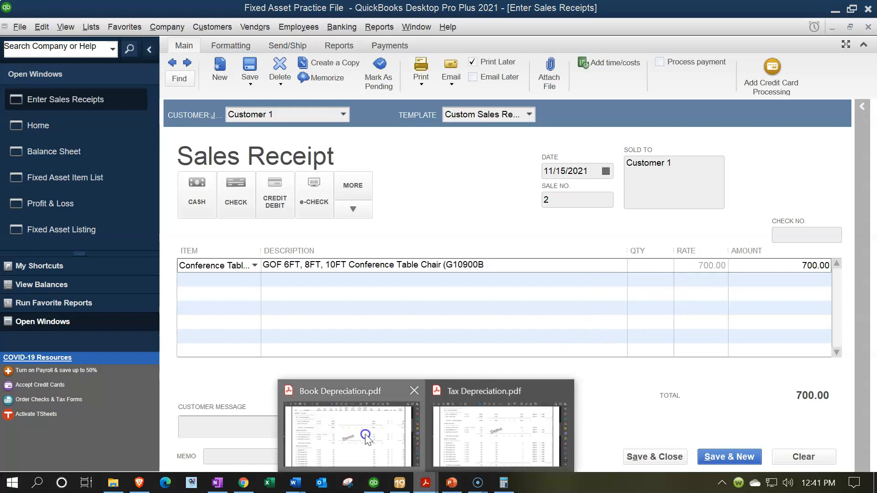
click(367, 437)
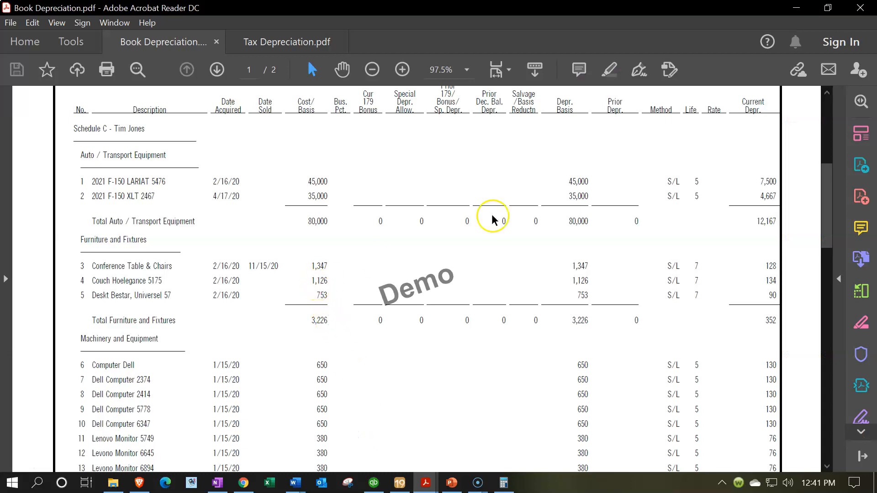
click(795, 9)
text(1347)
key(Tab)
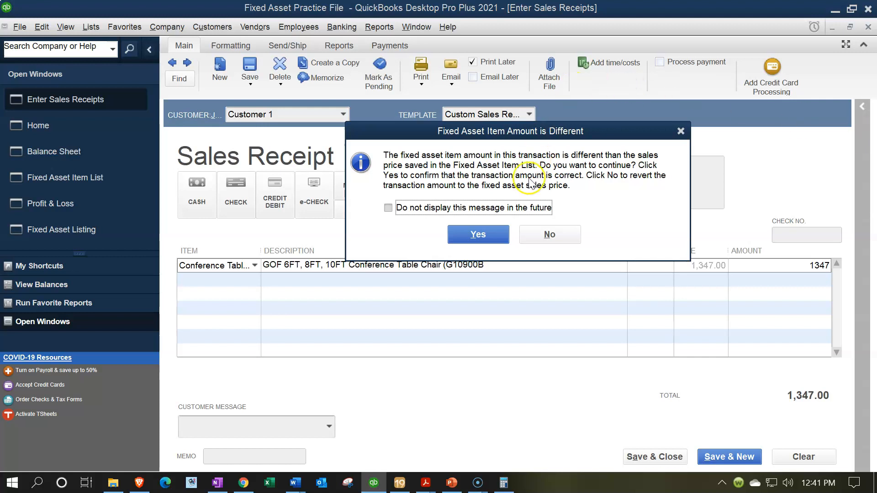
click(485, 238)
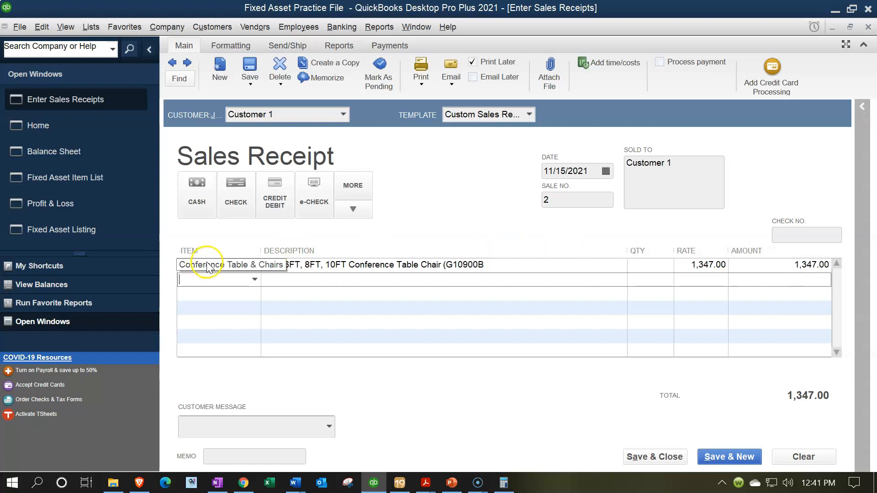
drag(260, 256, 306, 256)
click(534, 264)
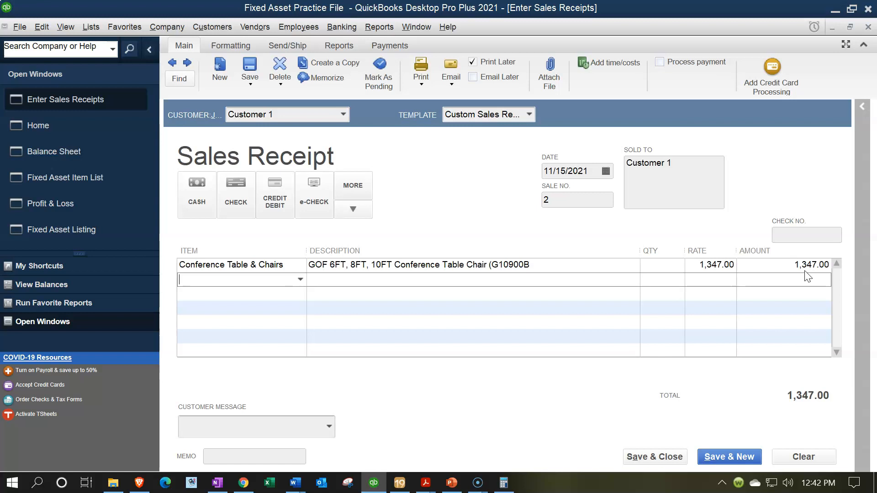
- From the receipt's second line, add a new Fixed Asset item named Acc Depre Conference Table & Ch
click(300, 279)
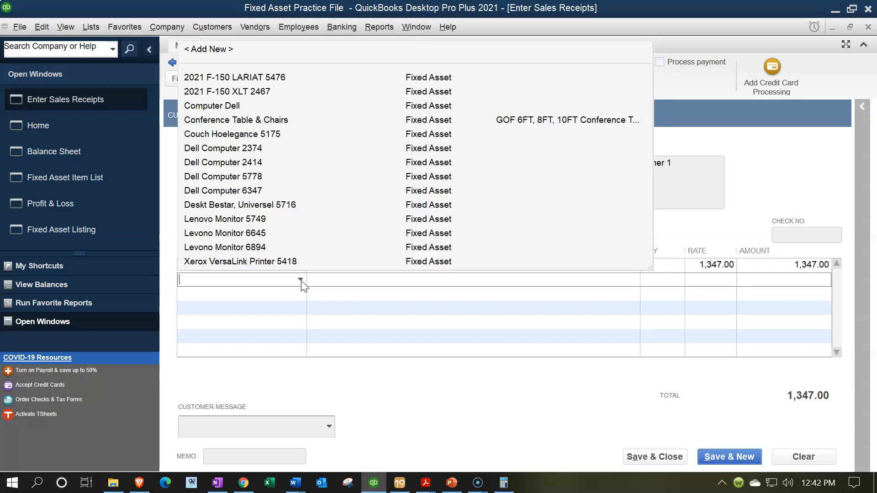
click(212, 49)
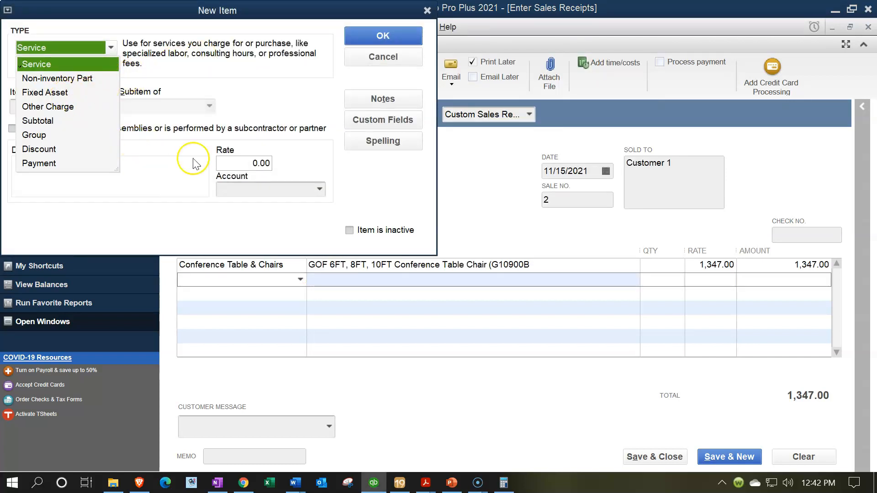
click(45, 92)
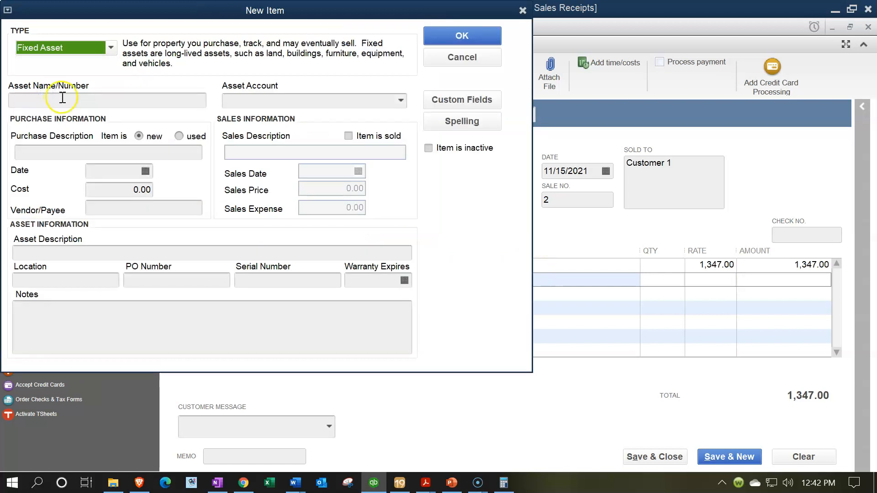
click(63, 98)
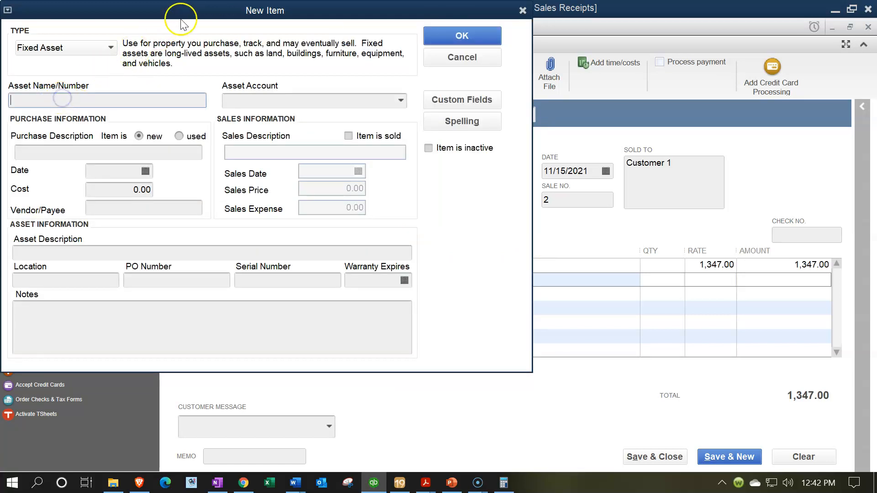
drag(180, 13, 718, 72)
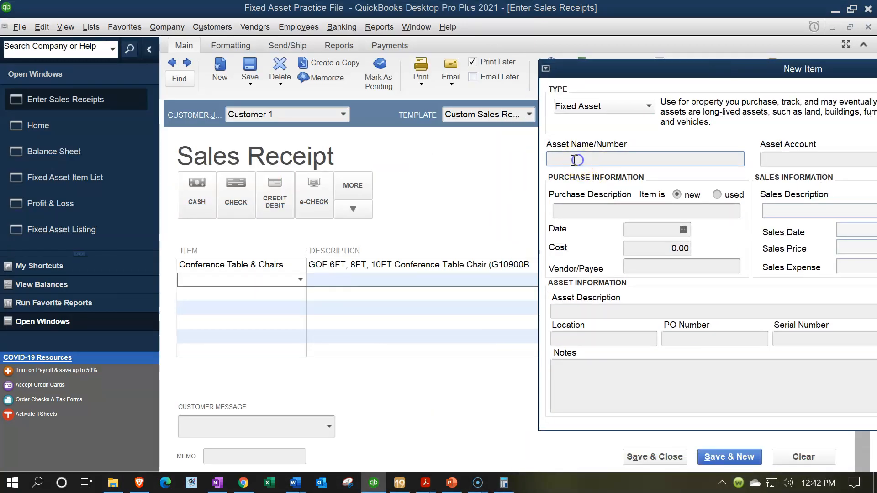
text(Acc Depre Conference Table & Ch)
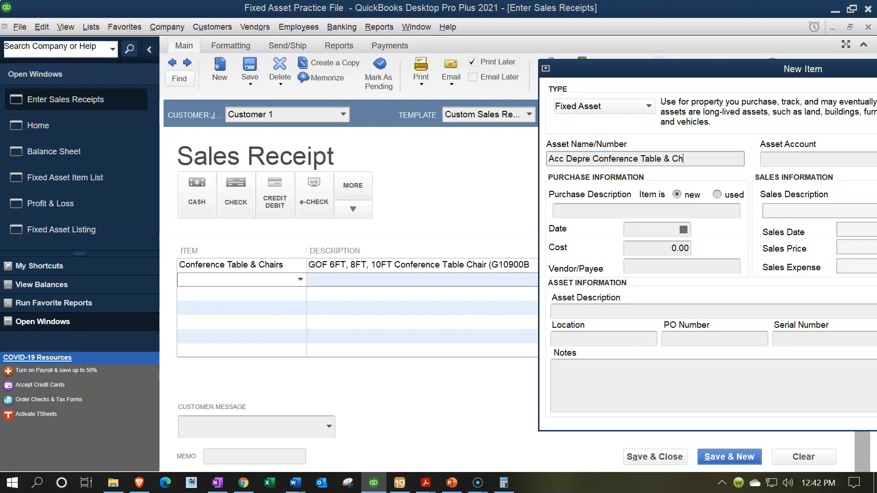
- Try to enter a cost of -125 for the new accumulated depreciation item
click(656, 249)
text(-)
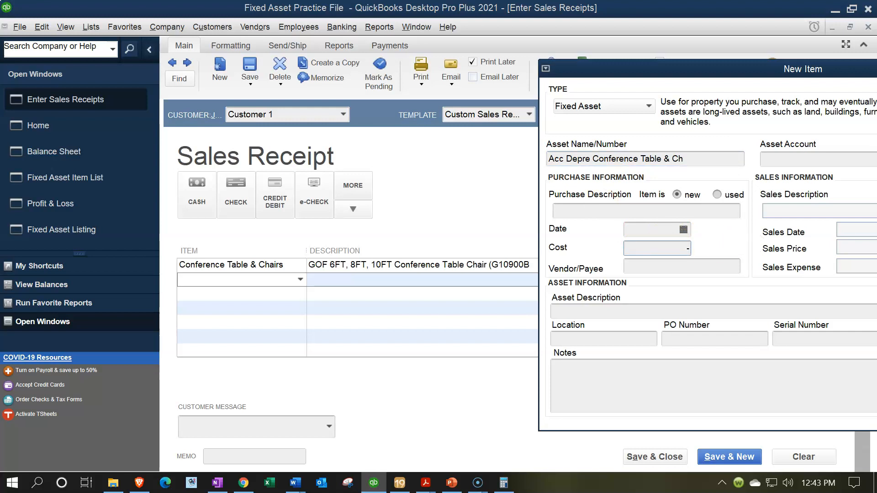
text(125)
key(Tab)
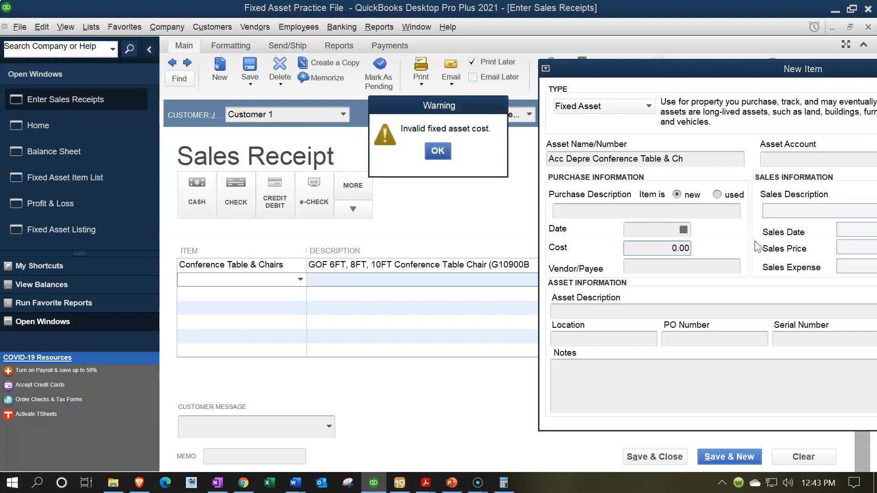
click(437, 152)
- Set the new item's cost to 128 and its purchase date to 11/15/2021
text(128)
key(Tab)
click(650, 232)
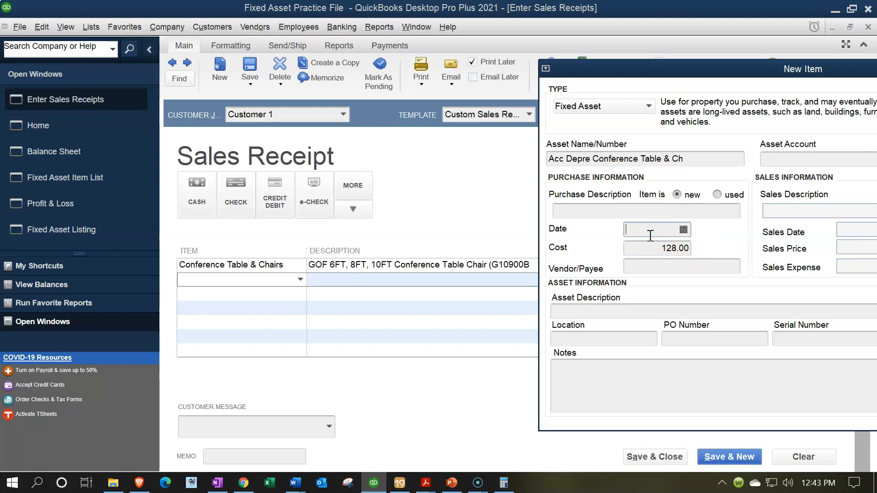
text(02)
key(Tab)
key(Tab)
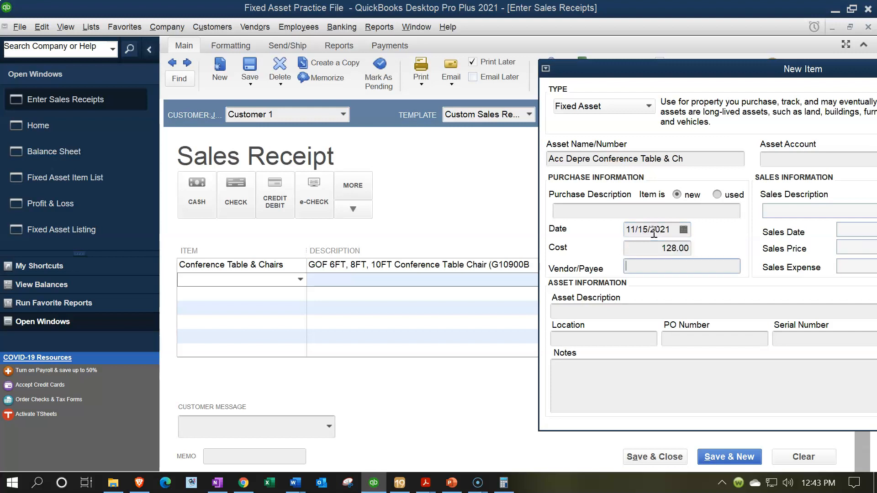
- Describe the asset as GOF 6FT 10 FT Conference Table and assign the item to the Acc Depre Furniture account
click(623, 311)
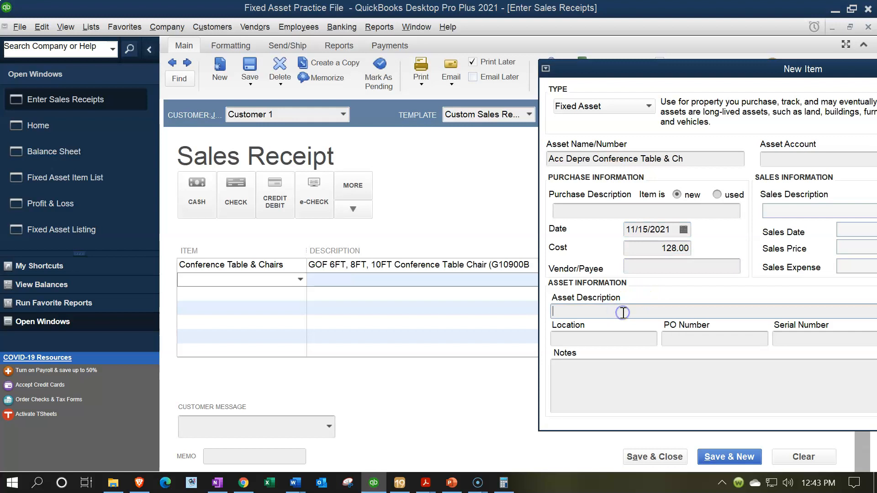
text(GOF 6FT 10 FT Conference Table)
key(Tab)
drag(691, 70, 337, 70)
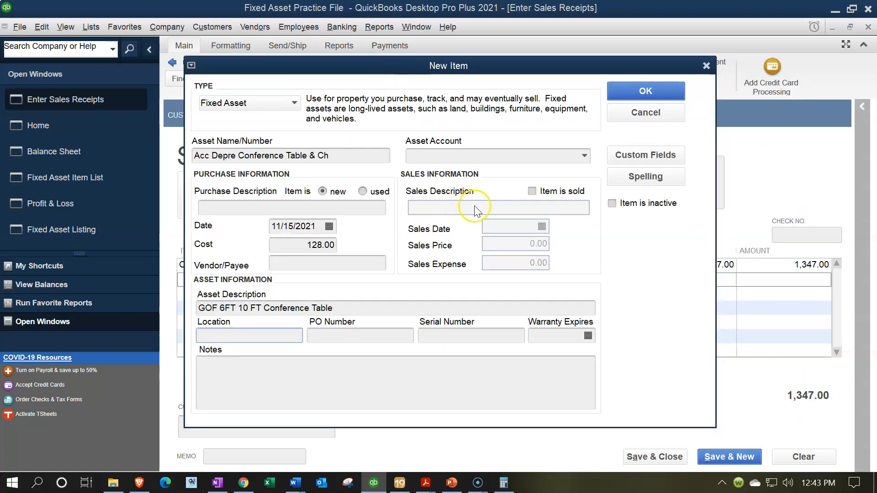
click(584, 156)
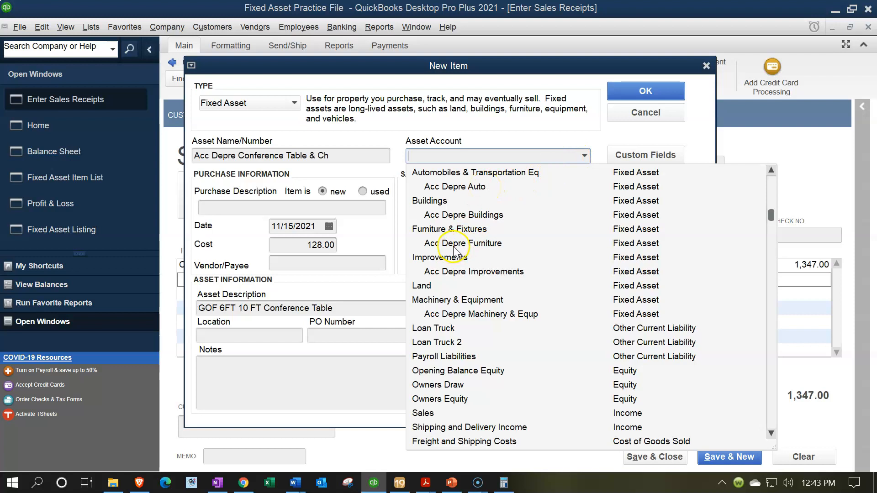
click(476, 246)
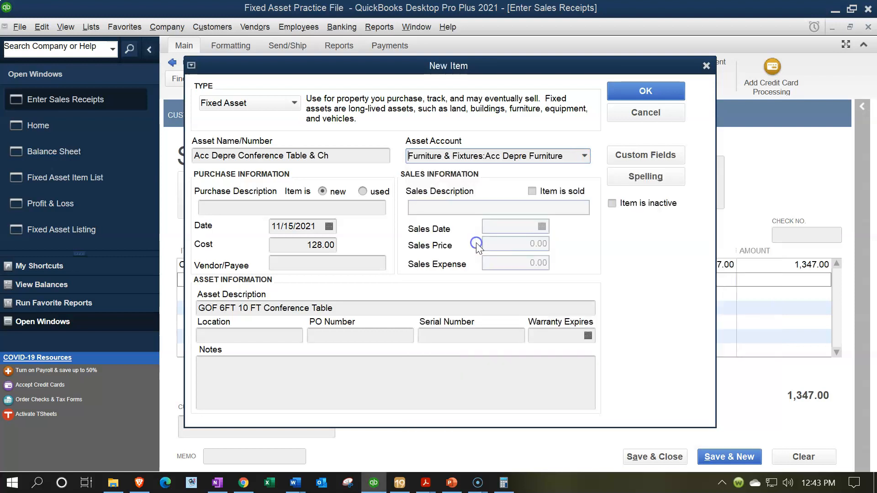
- Mark the accumulated depreciation item as sold, with a sales date of 11/15/2021 and a sales price of 128
click(532, 191)
click(466, 208)
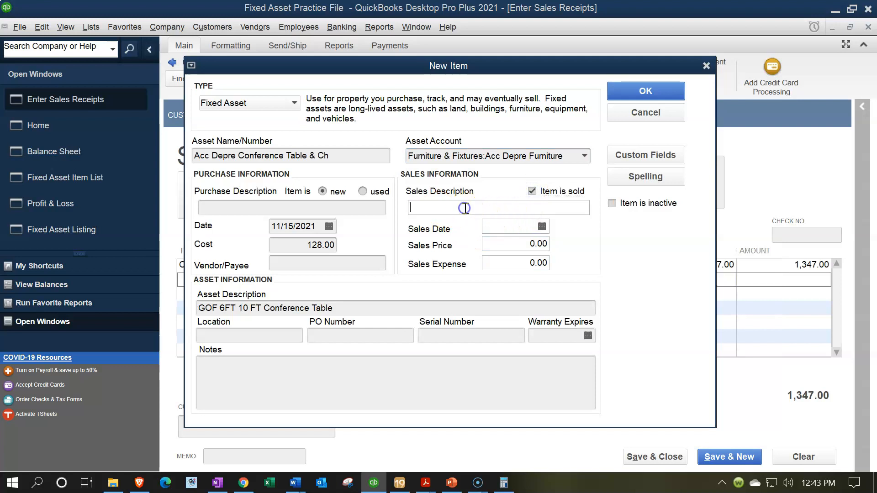
click(542, 226)
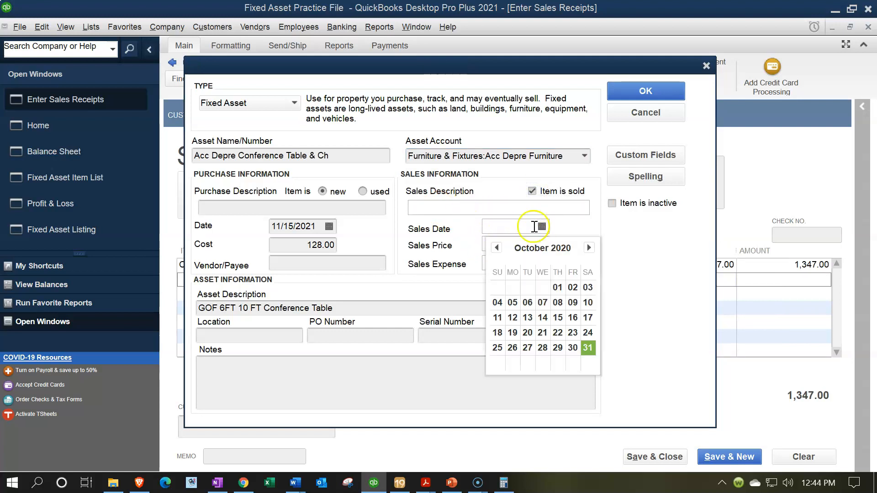
click(512, 226)
text(11/)
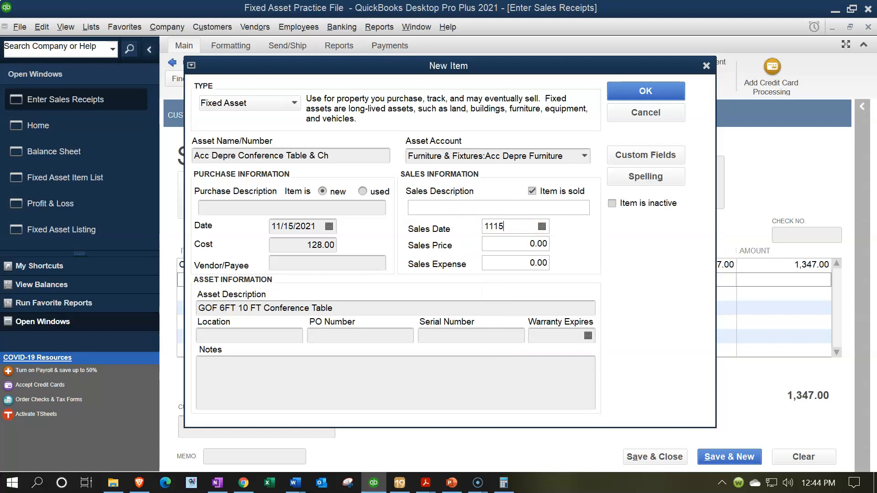
text(15)
key(Tab)
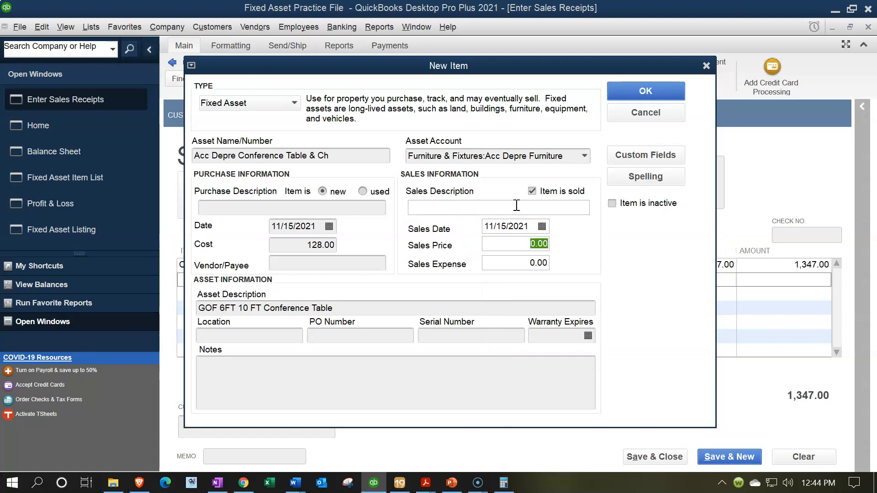
text(128)
key(Tab)
- Try to make the accumulated depreciation item's sales price negative
click(509, 244)
text(-)
key(Tab)
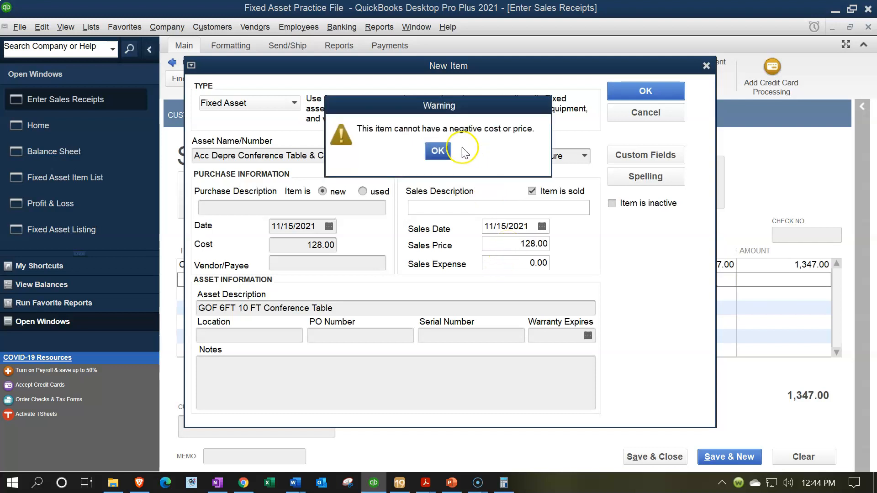
click(442, 149)
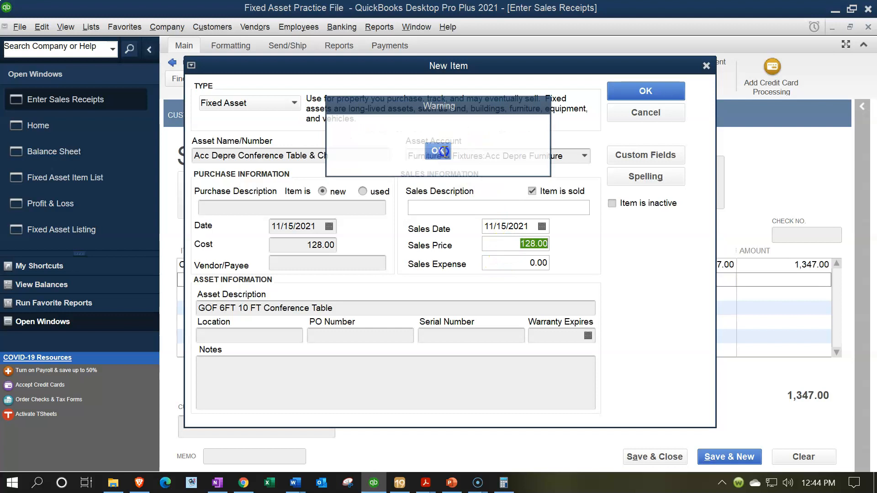
click(436, 380)
- Copy the asset name Acc Depre Conference Table & Ch into the item's purchase description
click(633, 91)
click(441, 154)
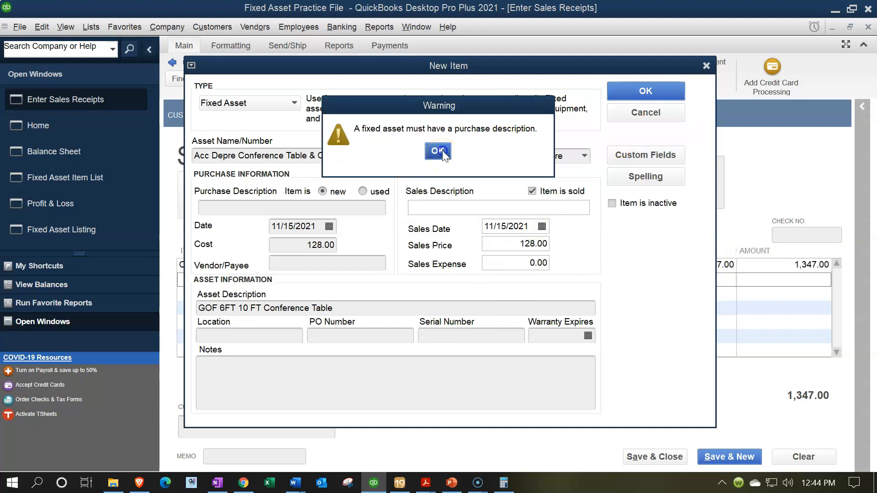
click(293, 214)
drag(338, 155, 147, 157)
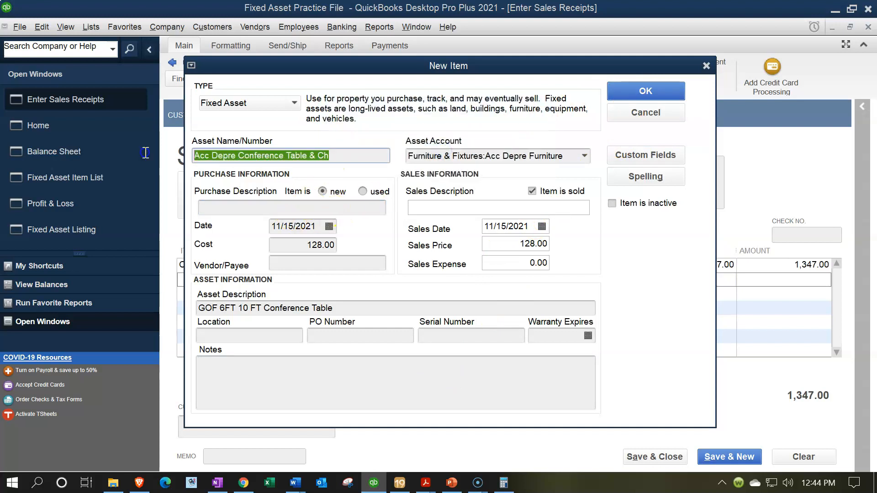
key(ctrl+c)
click(230, 206)
key(ctrl+v)
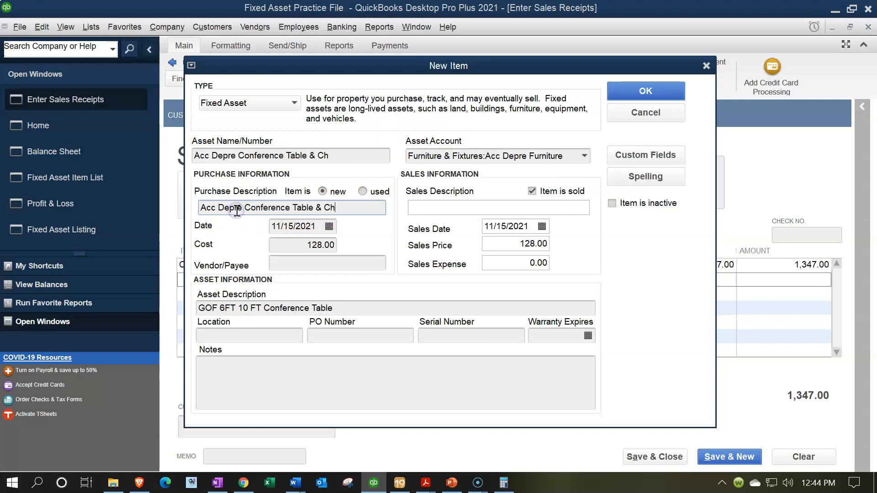
- Reuse the asset name Acc Depre Conference Table & Ch as the item's sales description
click(641, 93)
click(439, 163)
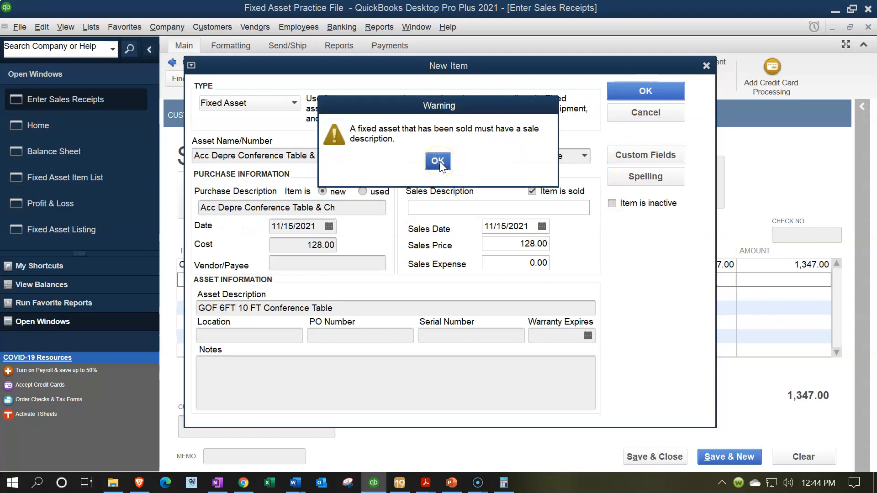
click(438, 162)
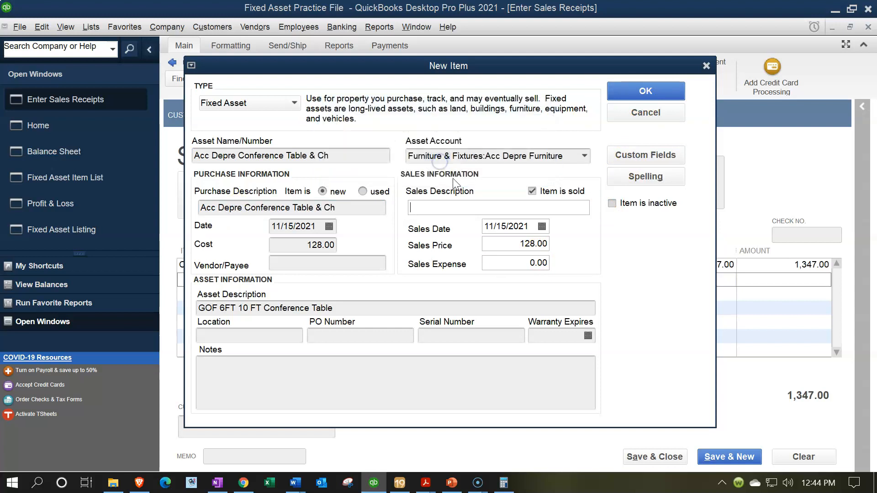
click(443, 204)
key(ctrl+v)
- Save the accumulated depreciation item to the receipt, ignoring all spelling suggestions
click(616, 92)
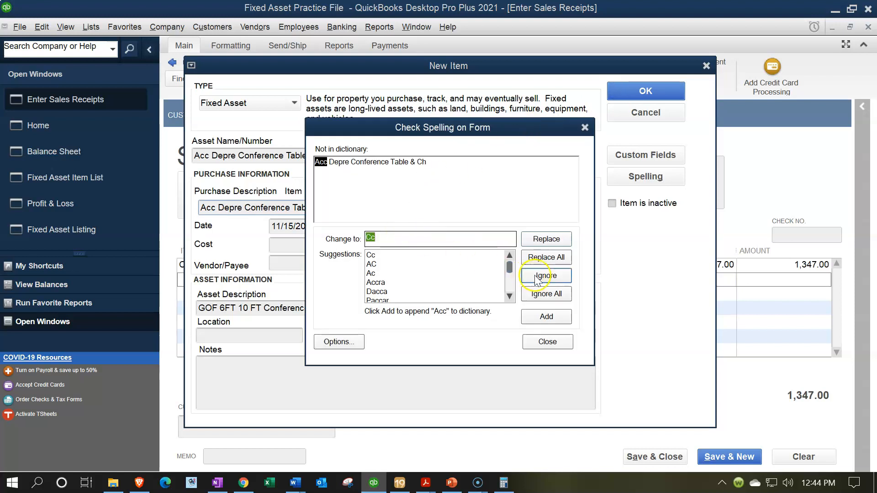
click(542, 294)
click(540, 294)
click(541, 294)
click(540, 294)
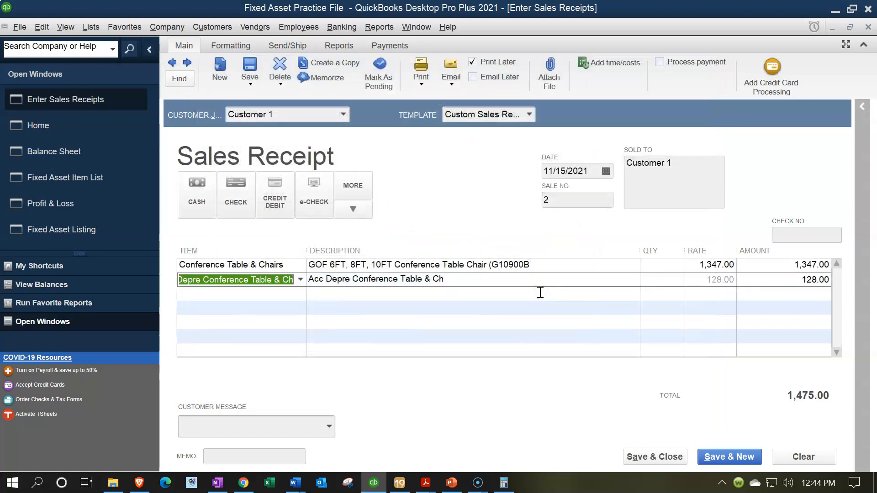
- Set the accumulated depreciation line's amount to -128 and widen the Item column to fit the full item names
key(Tab)
key(Tab)
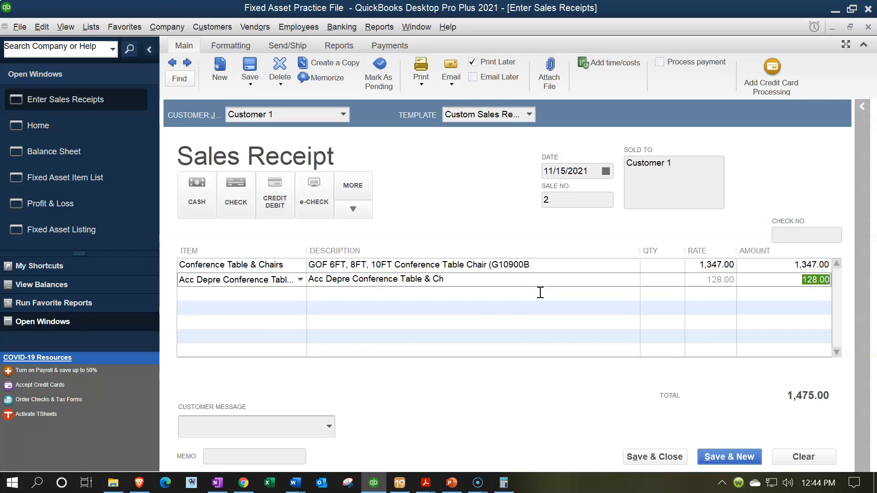
text(-128)
key(Tab)
click(505, 243)
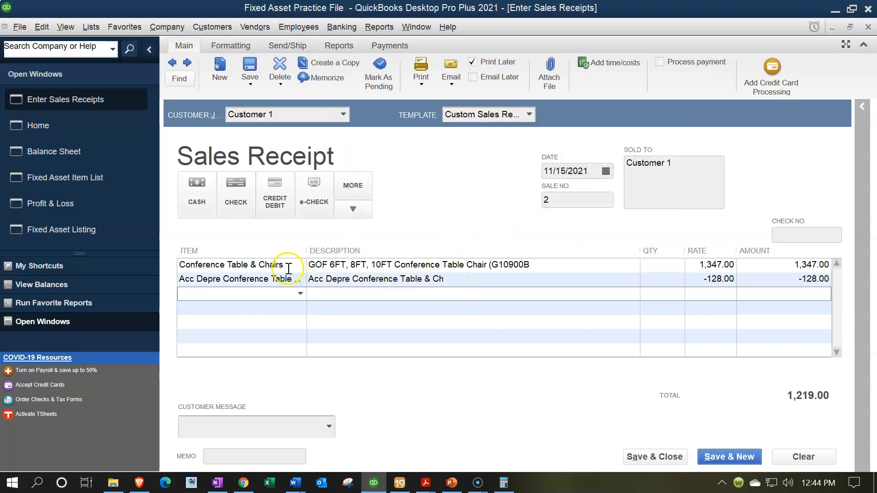
drag(308, 257, 341, 257)
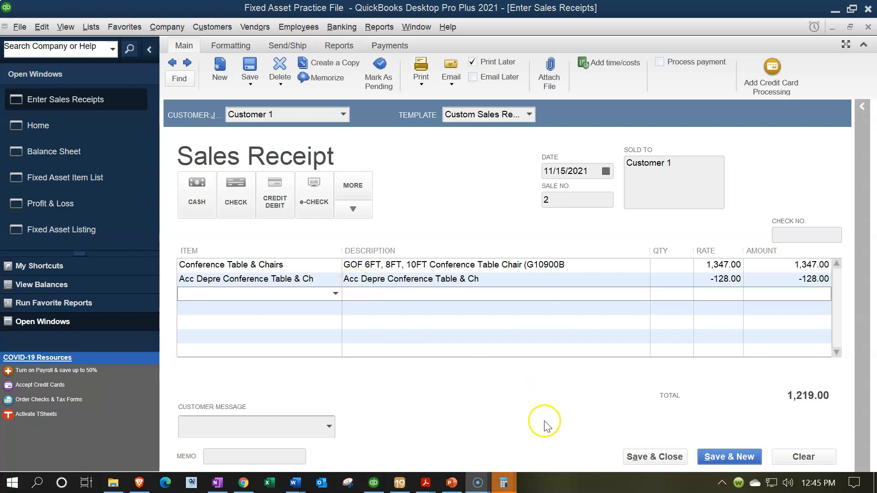
- Switch to the Calculator, keep it on top of the receipt and clear its previous result
mouse_move(505, 479)
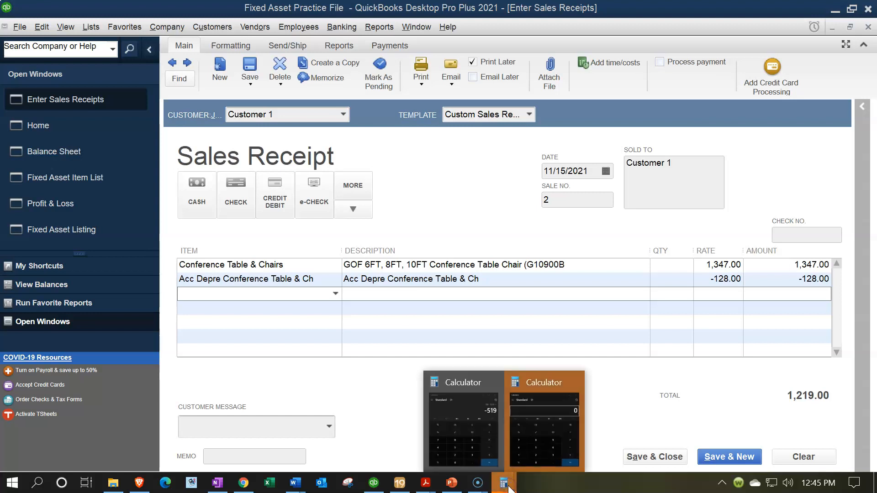
click(540, 437)
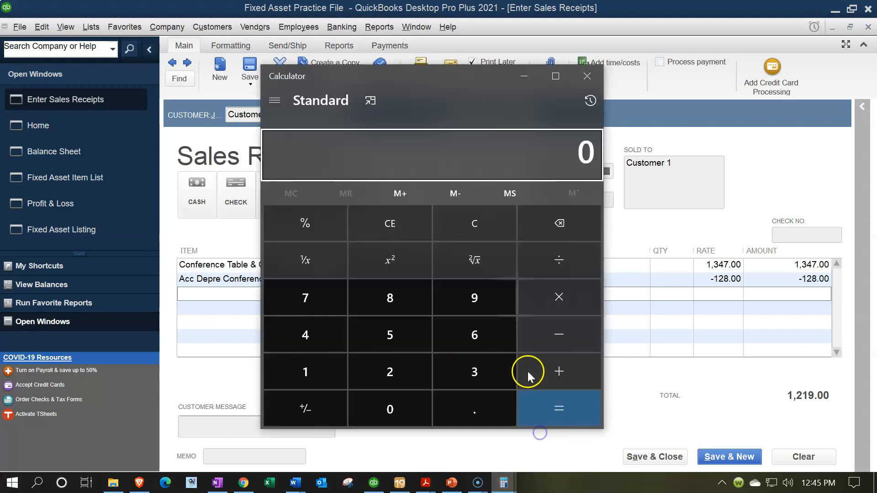
click(573, 75)
click(504, 479)
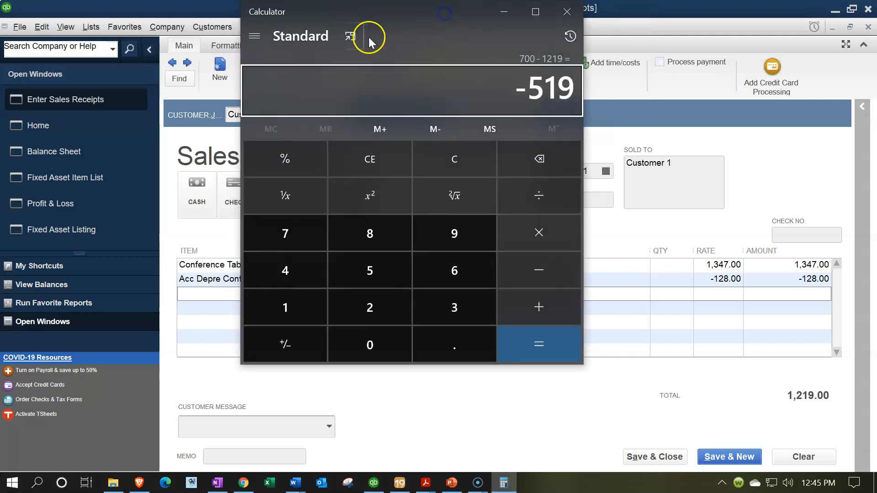
click(351, 37)
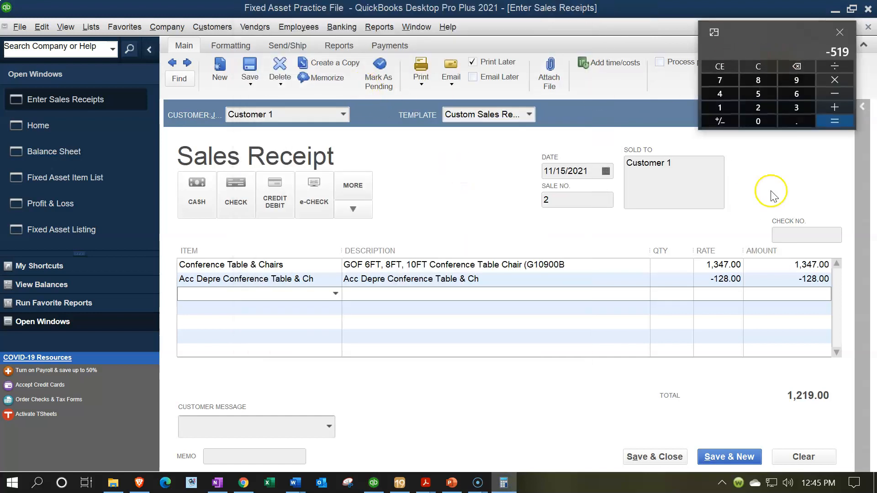
click(754, 64)
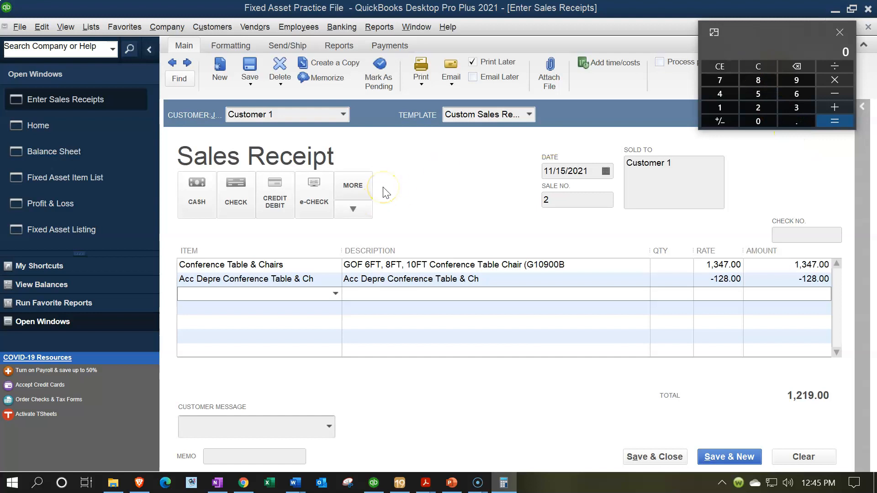
- Calculate the loss on the sale as 1347 - 128 - 700 and move the Calculator out of the way
text(1347-128)
key(Return)
text(-700)
key(Return)
drag(760, 36, 676, 0)
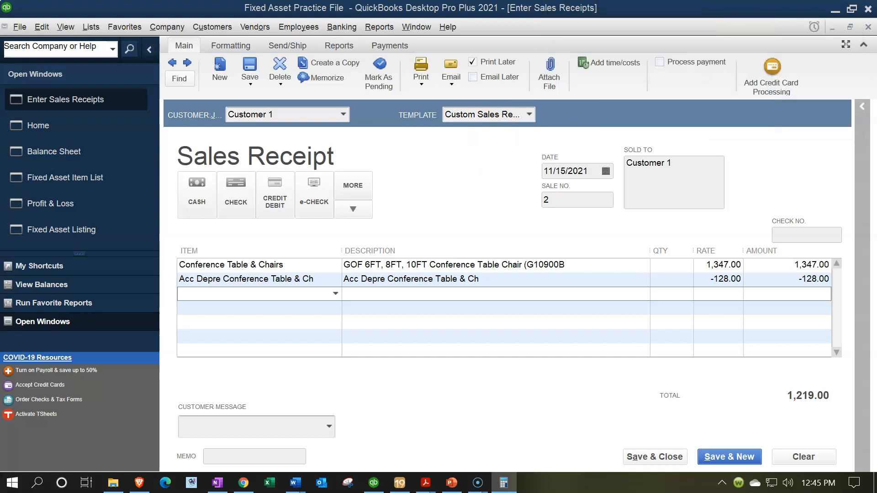
- From the receipt's third line, add a new Service item named Loss of Furniture & Fixture
click(335, 293)
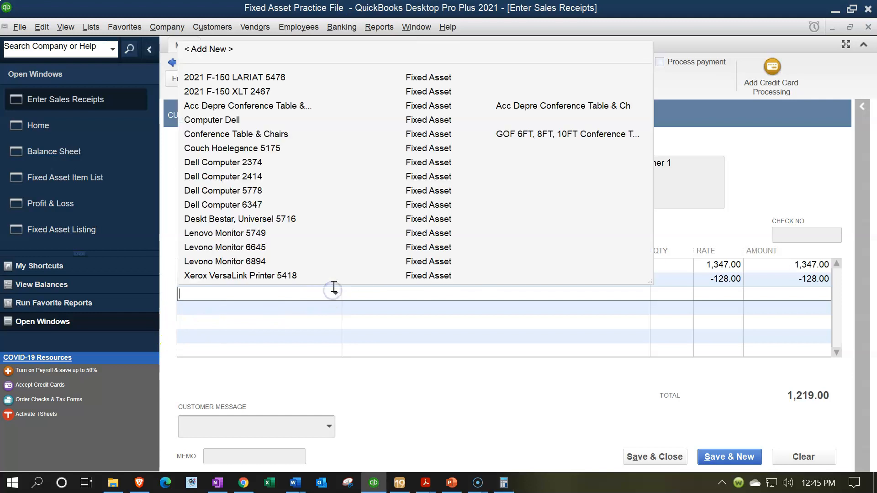
click(212, 49)
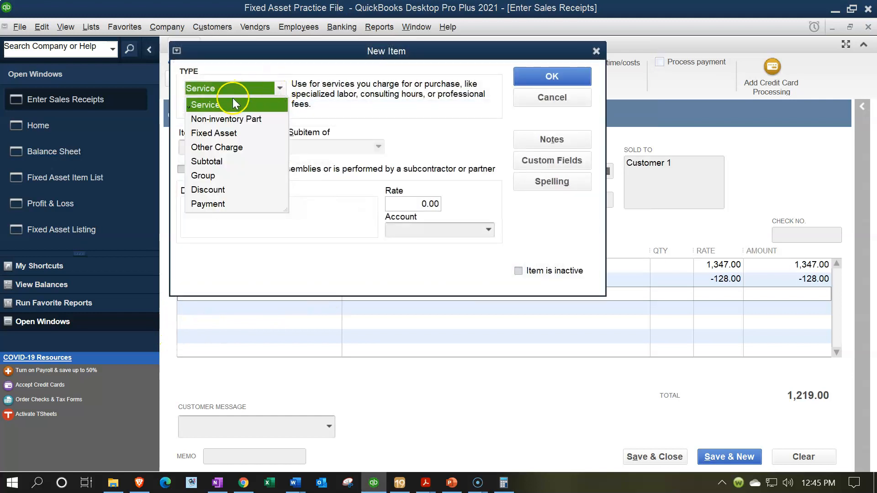
click(233, 104)
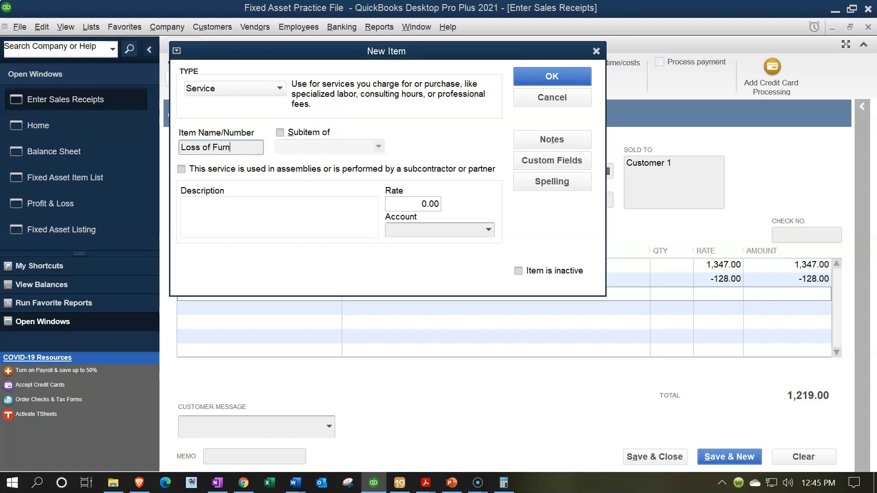
text(Fixtures)
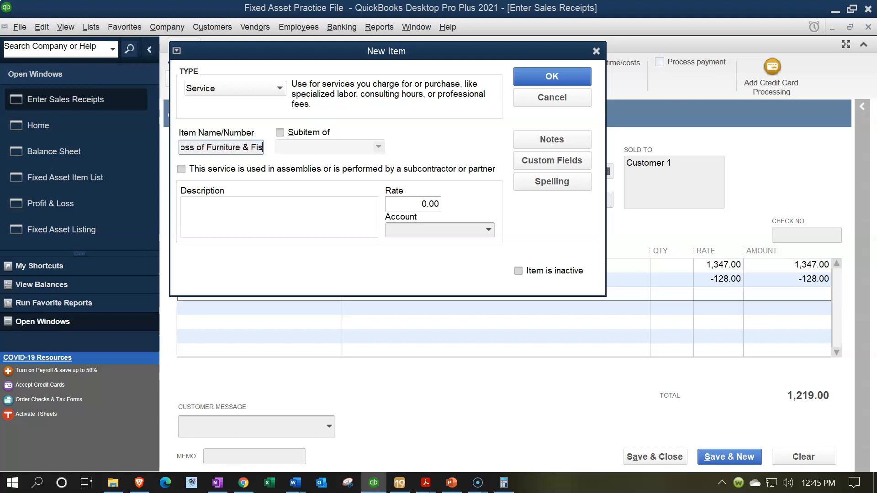
- Assign the new service item to the Loss on Sale of Fixed Assets account, leaving its description and rate at their defaults
key(Tab)
key(Tab)
key(Tab)
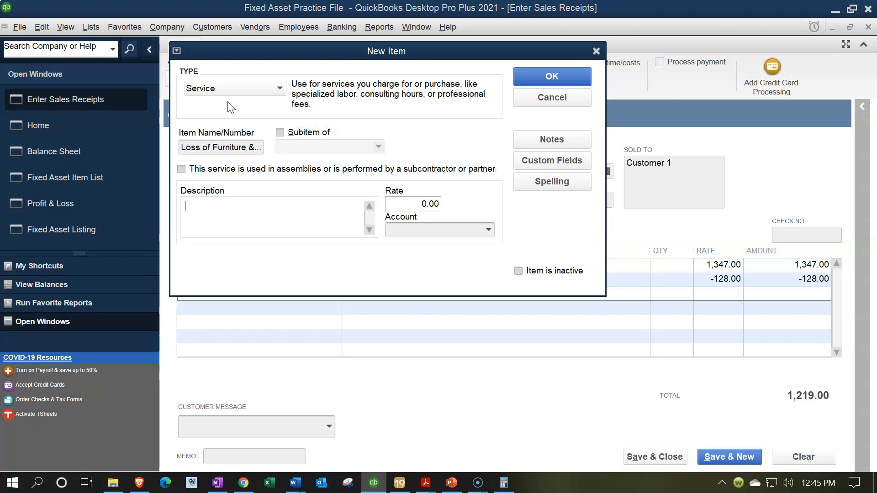
key(Tab)
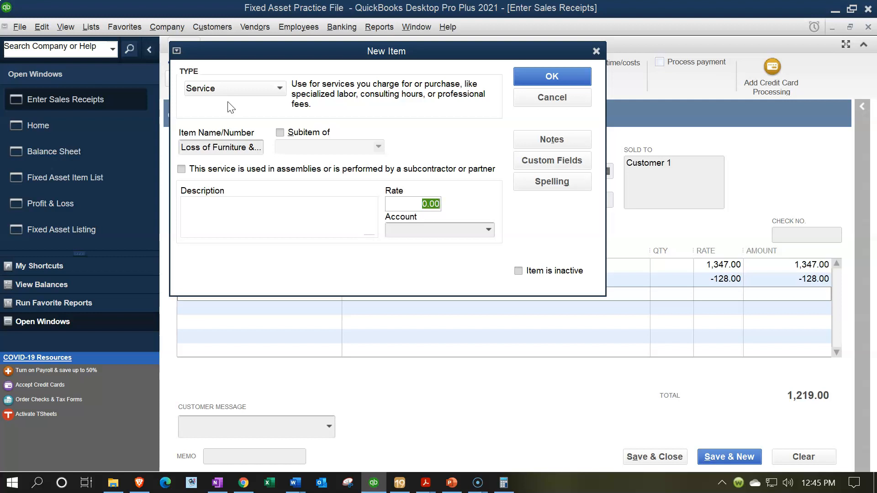
key(Tab)
click(471, 233)
click(489, 230)
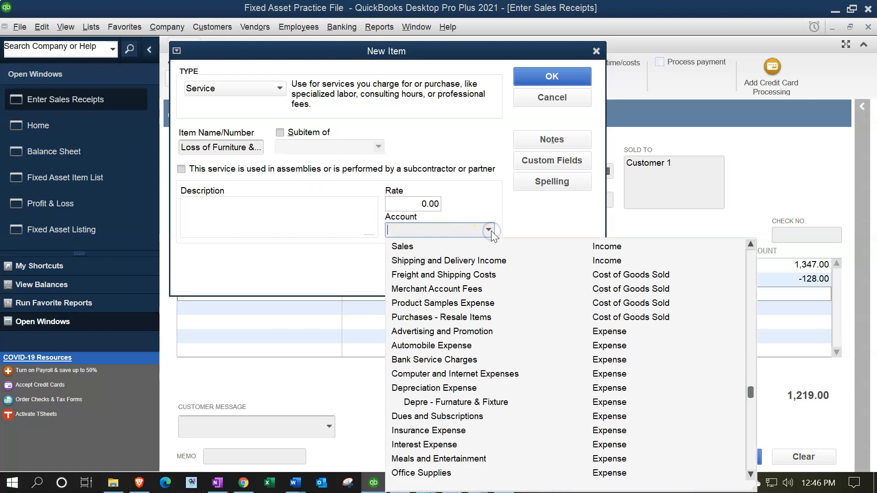
scroll(468, 347, down, 4)
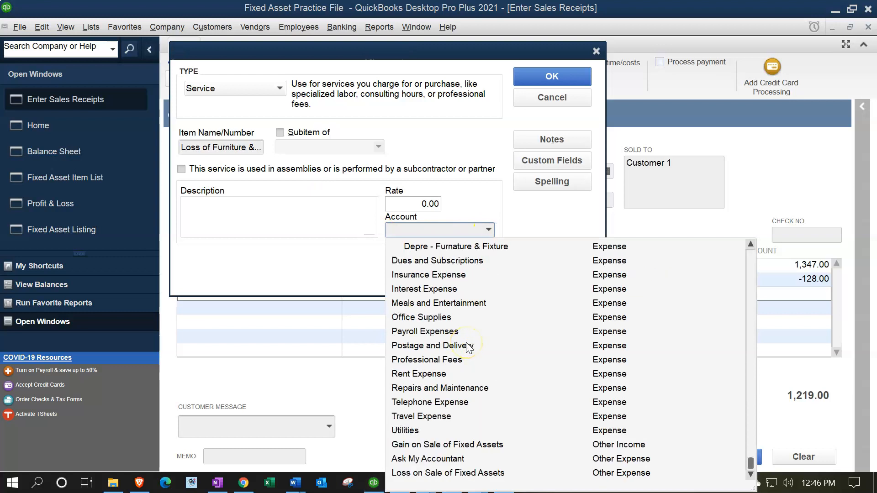
click(463, 475)
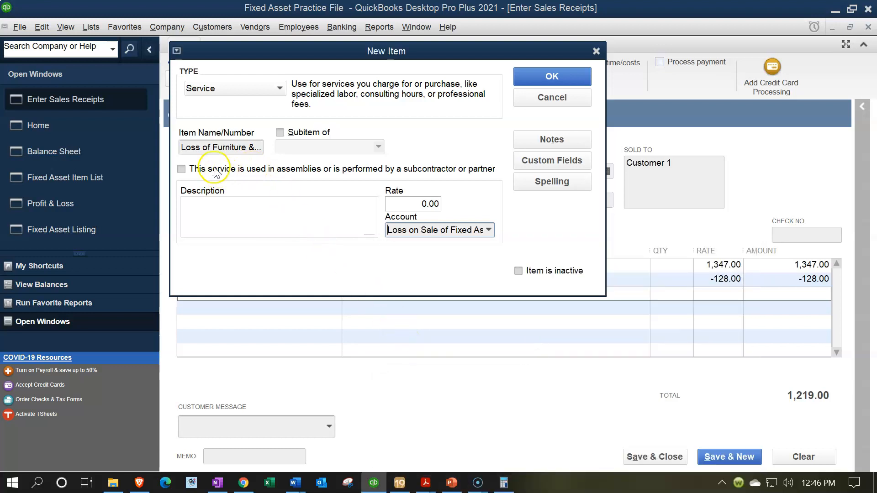
- Rename the service item Loss of Fixed Assets and save it to the receipt, accepting its expense account
drag(213, 147, 413, 150)
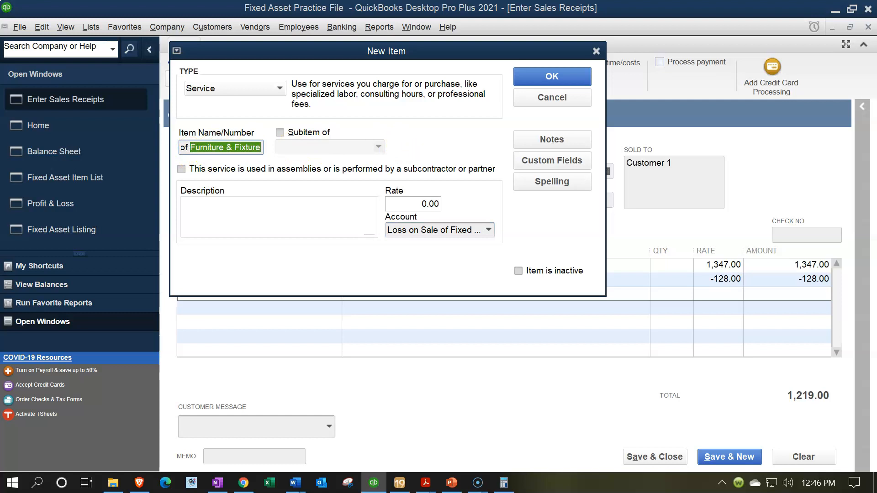
text(Fixed Assets)
key(Tab)
key(Tab)
key(Tab)
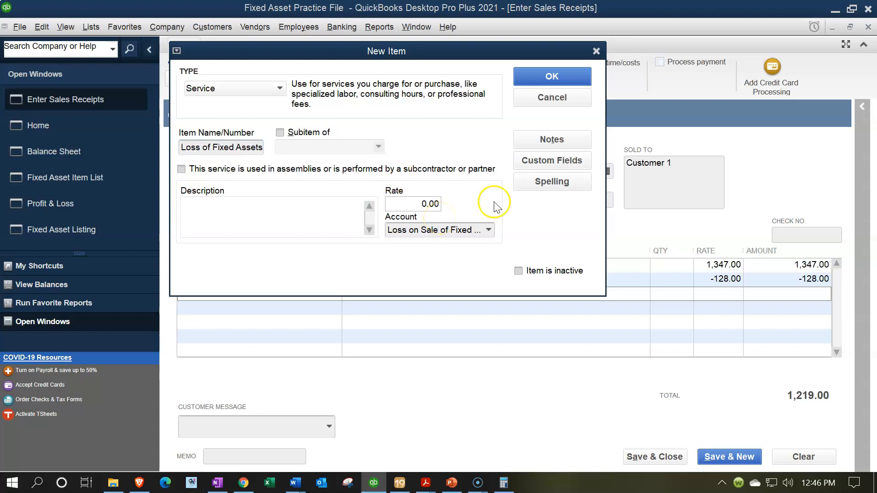
click(539, 76)
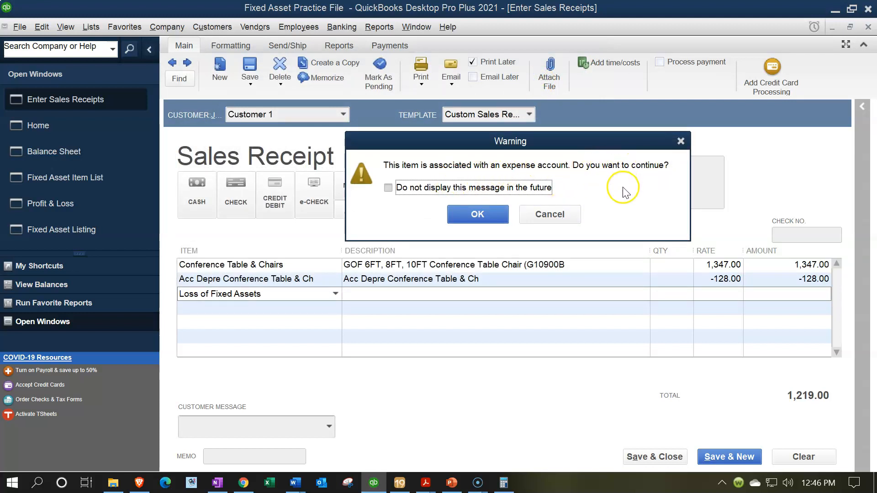
click(478, 214)
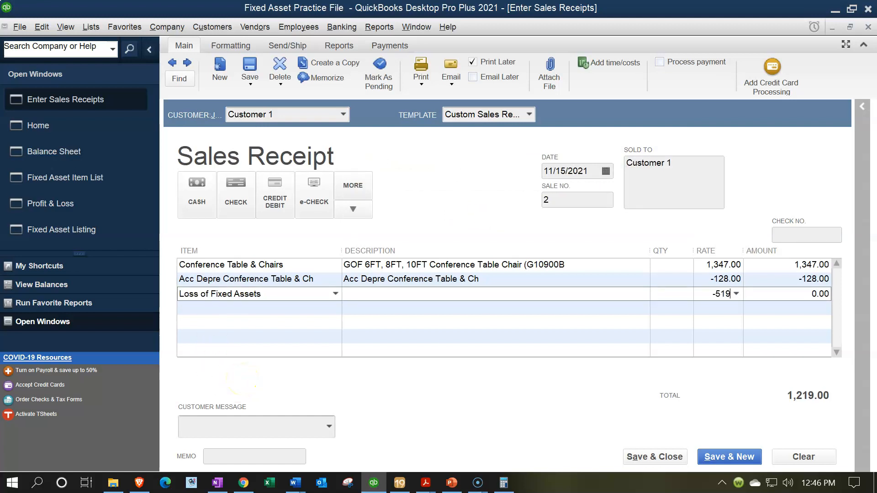
- Apply the -519 rate to the Loss of Fixed Assets line and check the amounts of all three receipt lines
key(Tab)
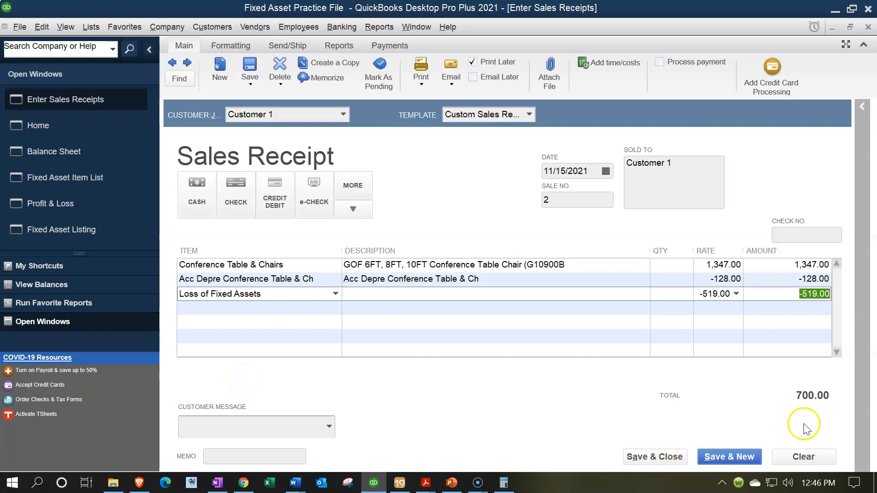
click(766, 314)
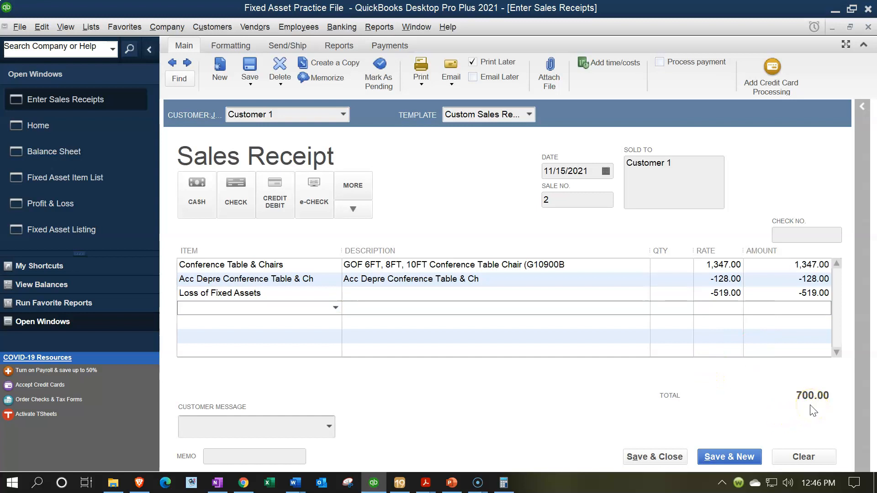
click(702, 266)
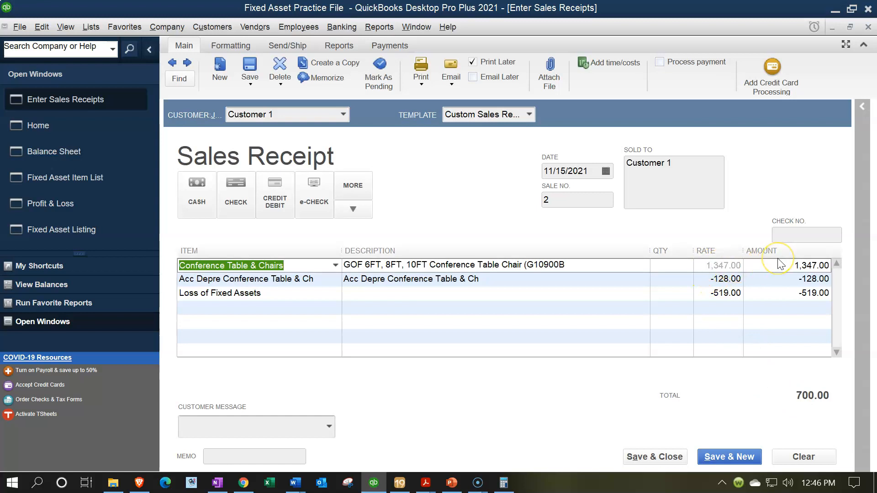
click(783, 279)
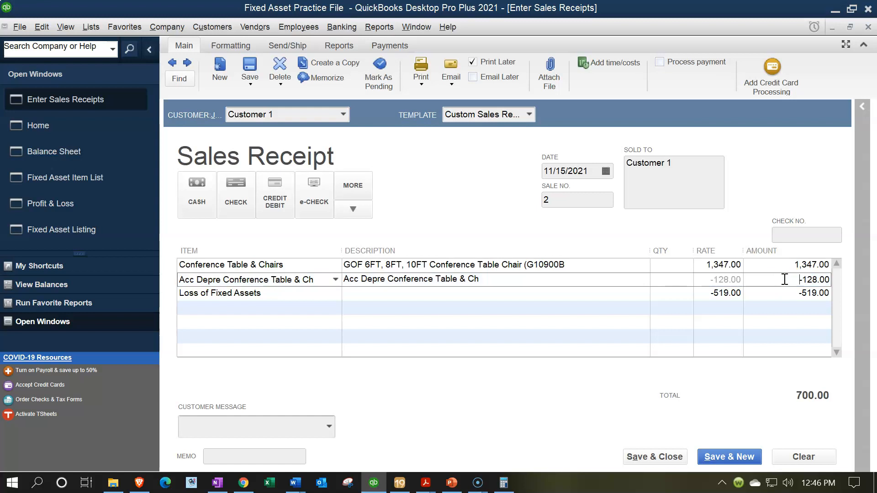
click(791, 297)
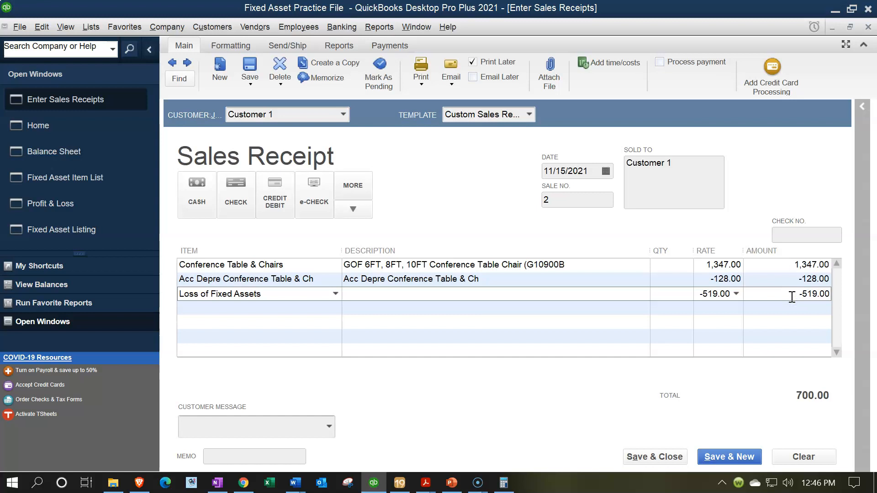
- Save and close the sales receipt, accepting the future date and proceeding to update the fixed asset items manually
click(663, 455)
click(417, 190)
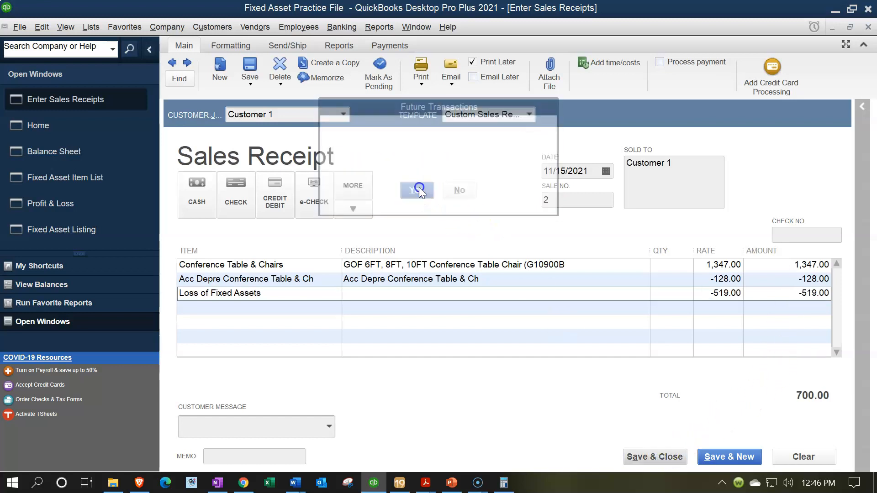
click(483, 229)
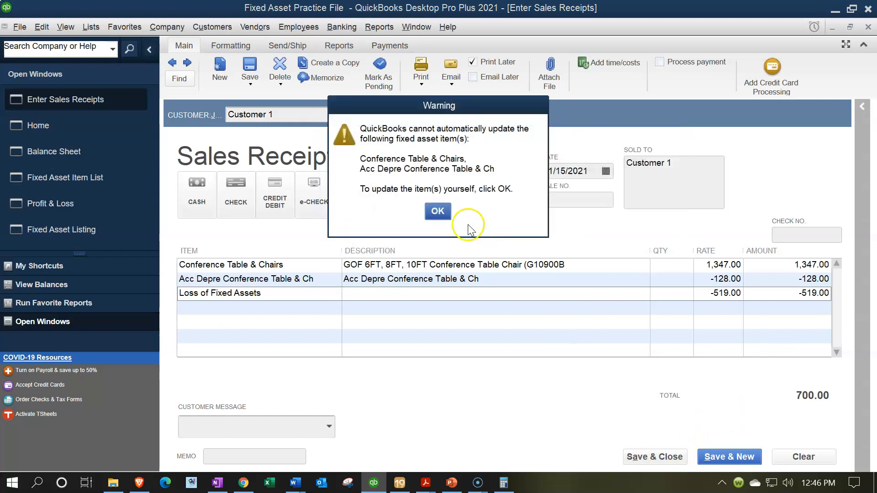
click(438, 211)
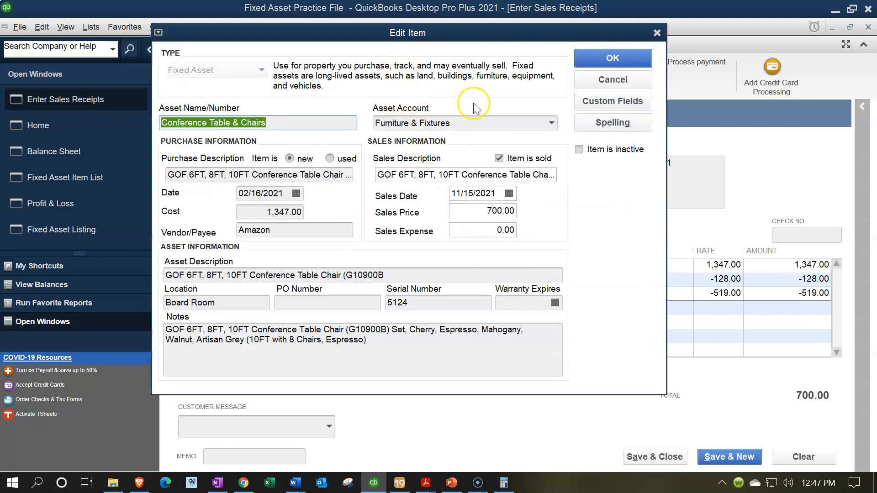
- Accept the prefilled sale details for the Conference Table & Chairs and Acc Depre Conference Table & Ch items
click(584, 62)
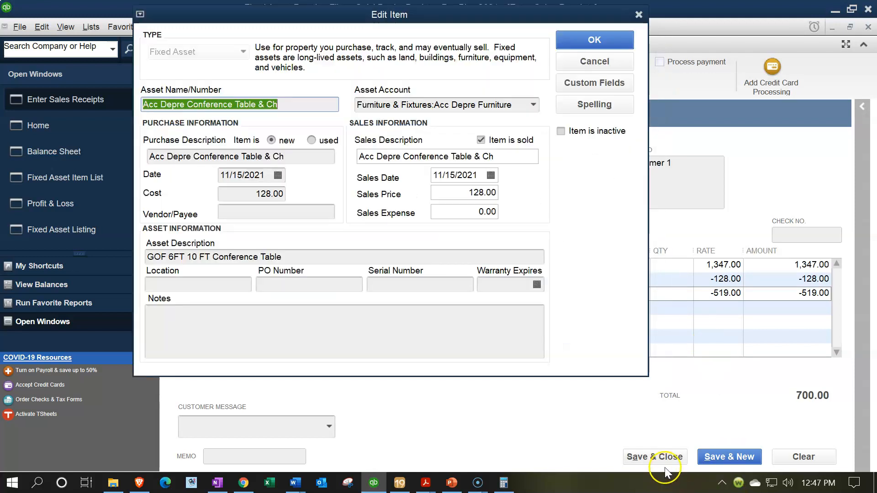
click(569, 38)
click(542, 293)
click(541, 292)
click(541, 293)
click(541, 292)
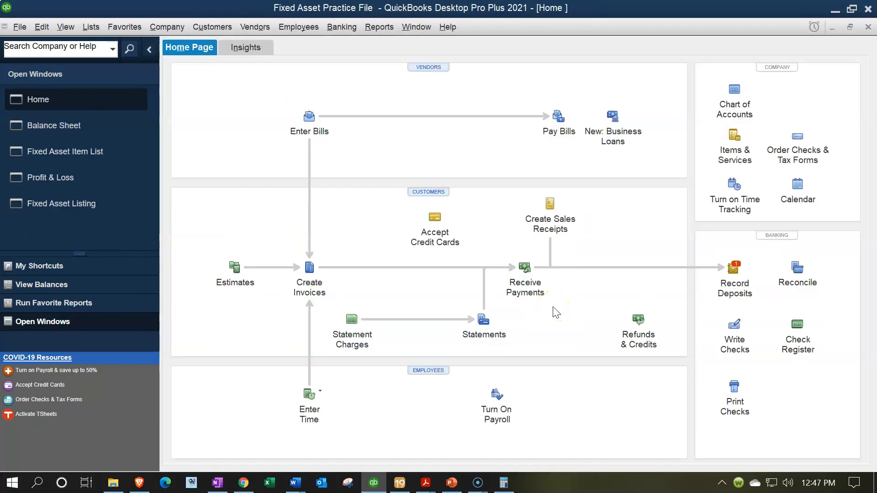
- On the Balance Sheet, examine the transactions behind the Furniture & Fixtures and Undeposited Funds balances
click(69, 125)
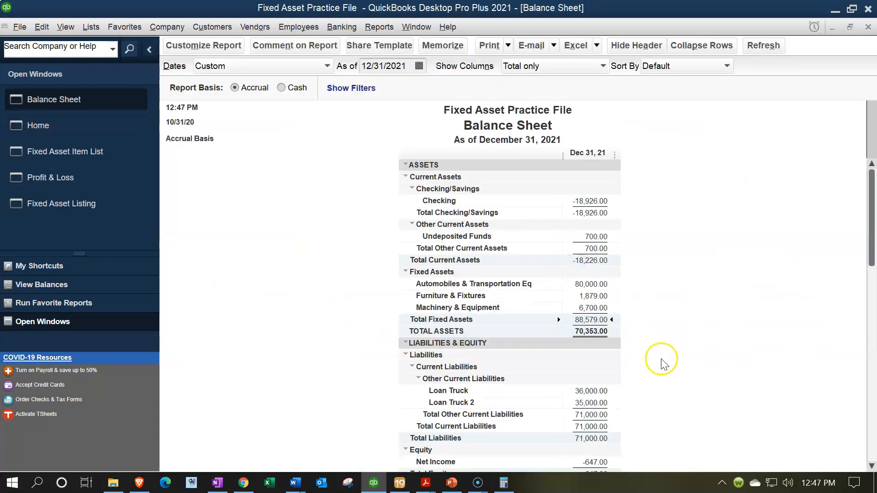
double_click(592, 296)
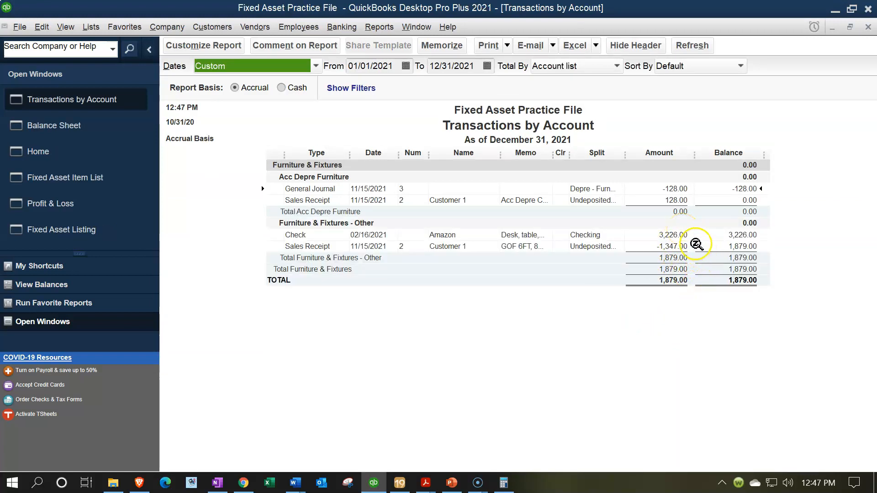
click(678, 247)
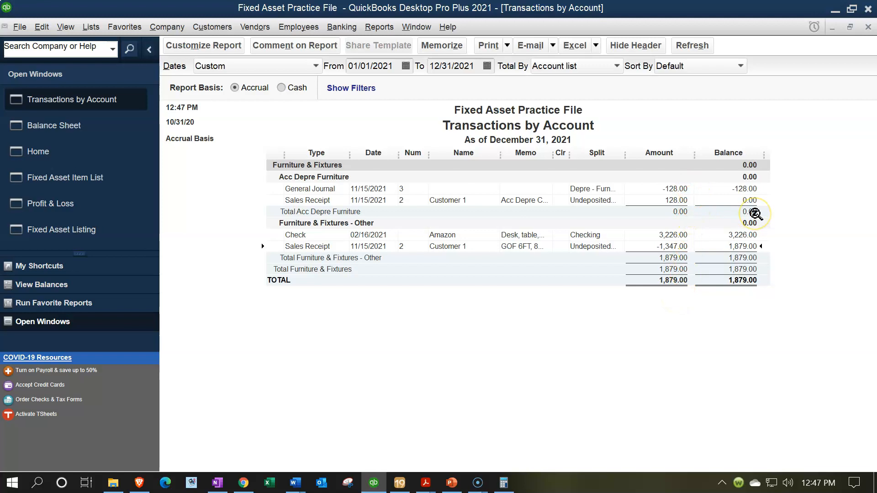
click(865, 29)
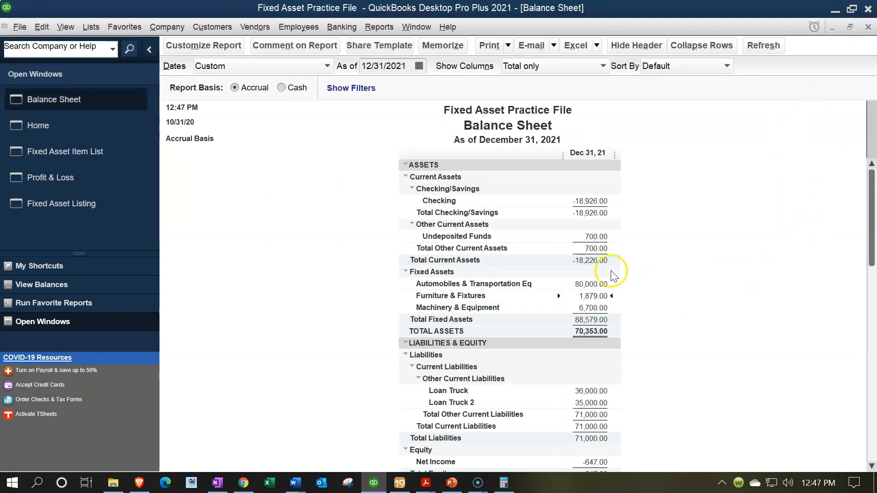
double_click(593, 233)
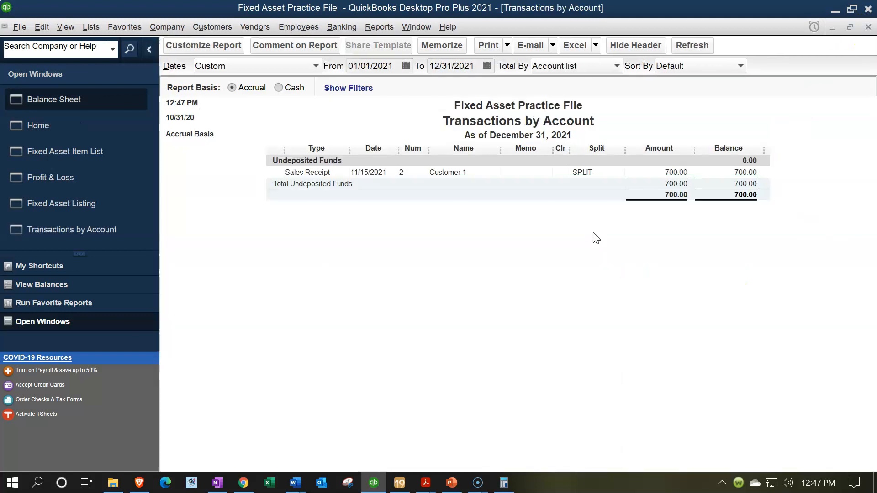
click(868, 27)
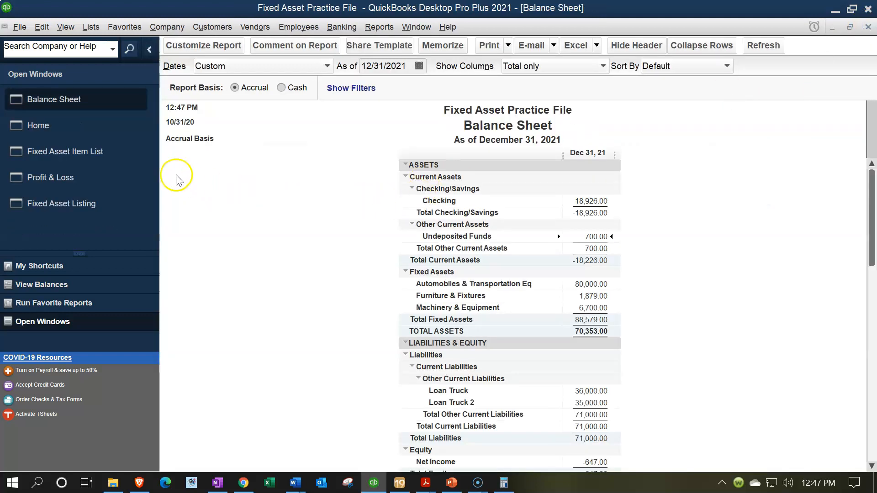
- On the Profit & Loss report, examine the transaction behind Loss on Sale of Fixed Assets
click(91, 177)
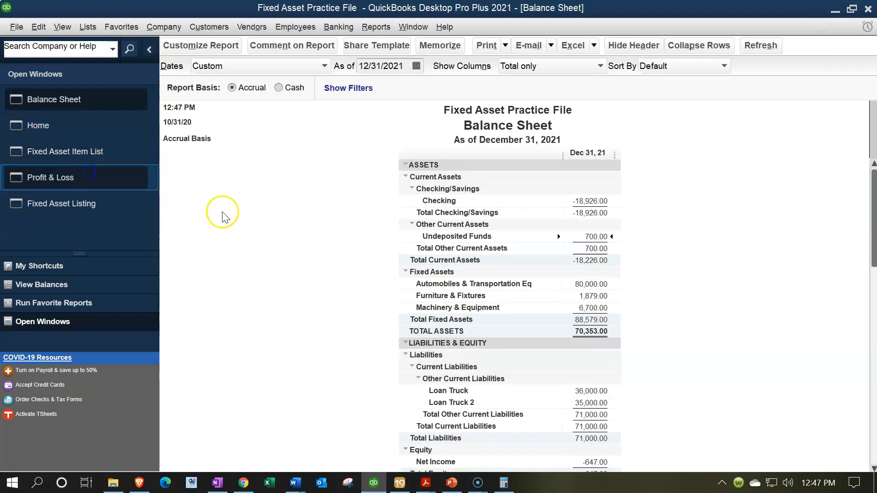
click(601, 272)
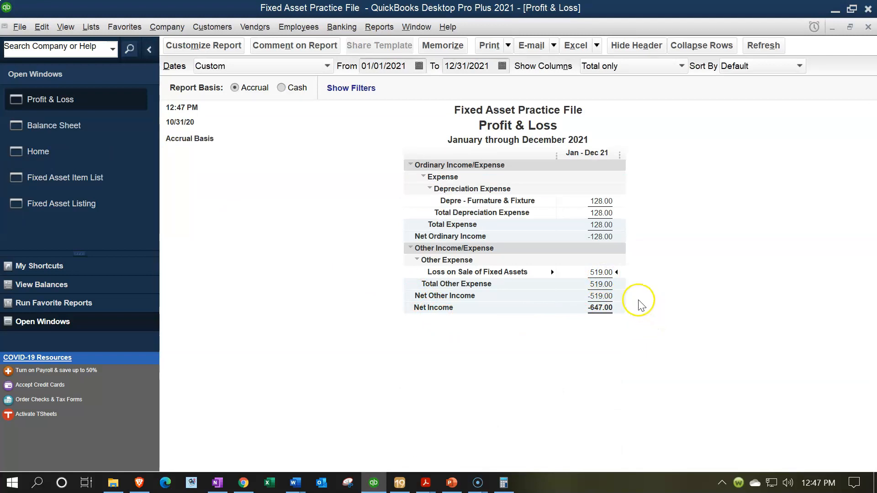
double_click(595, 272)
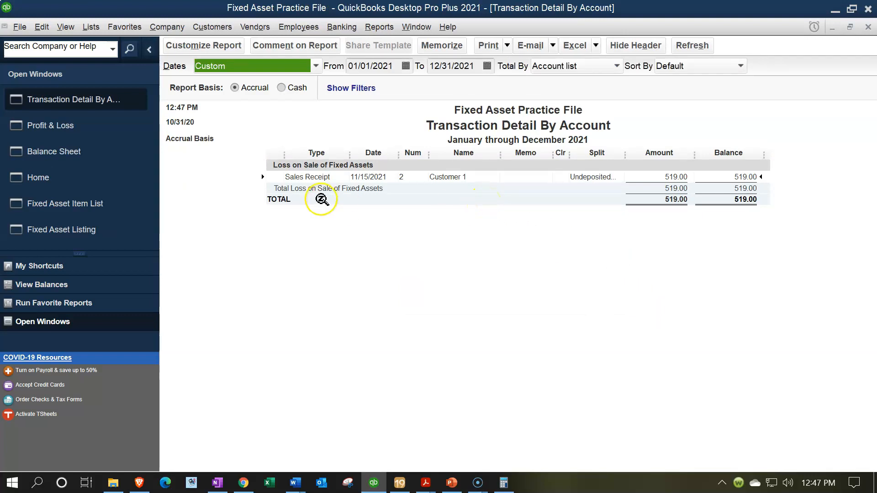
click(867, 27)
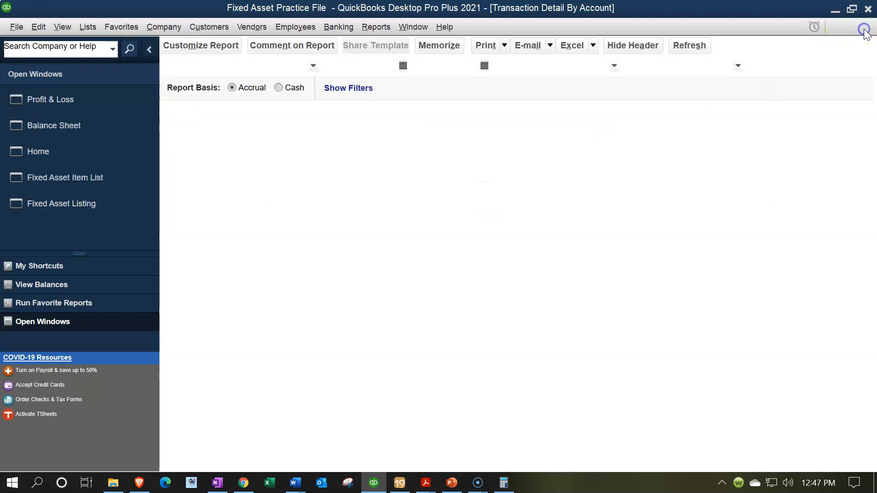
- Reopen the Furniture & Fixtures transactions from the Balance Sheet and widen the Memo column to read the sale entries' descriptions
click(111, 138)
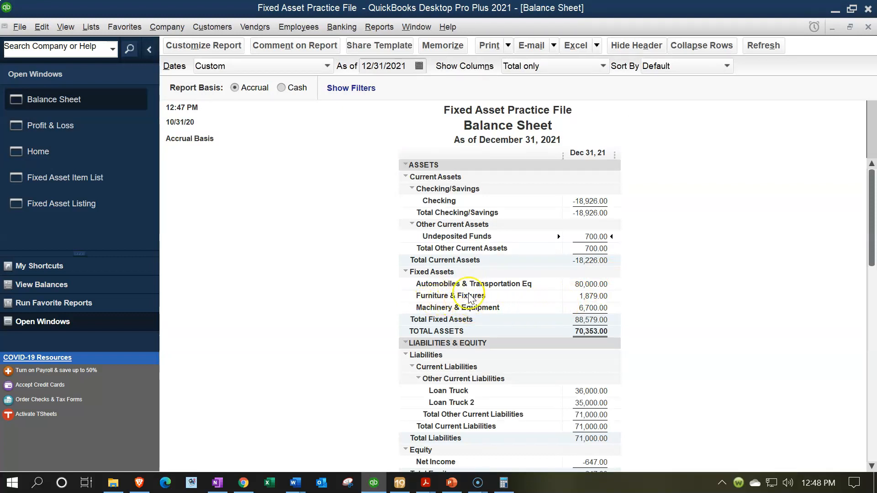
double_click(584, 296)
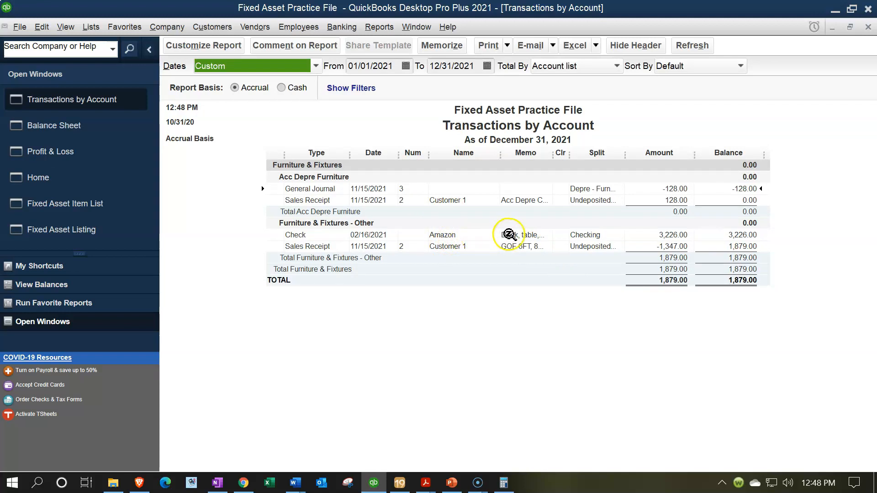
drag(551, 157, 612, 163)
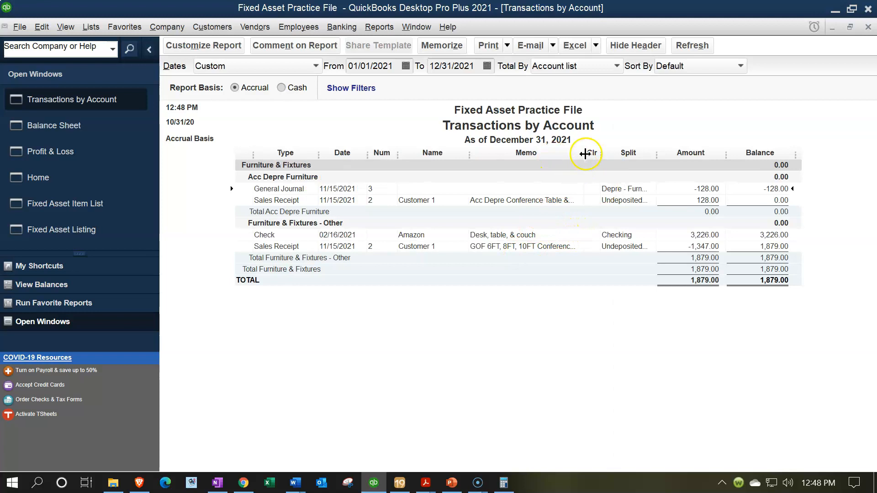
drag(610, 155, 646, 156)
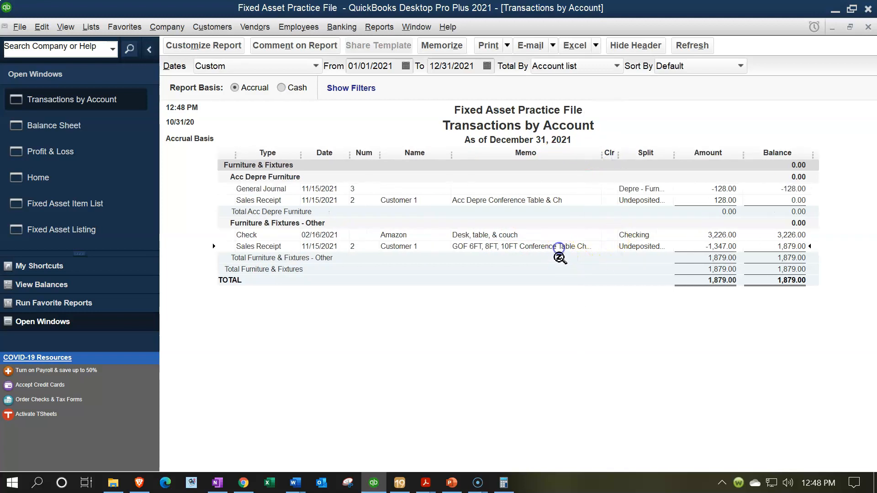
click(545, 199)
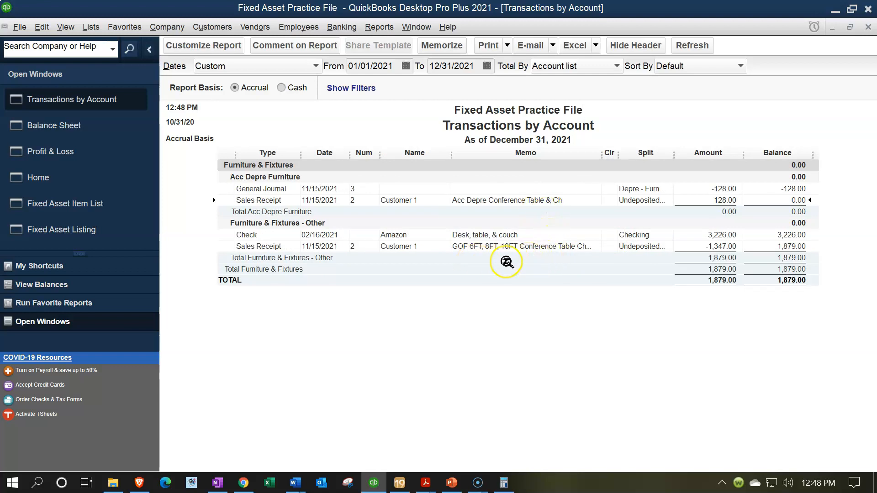
- Check the furniture assets in Book Depreciation.pdf and in QuickBooks' Fixed Asset Item List
mouse_move(426, 482)
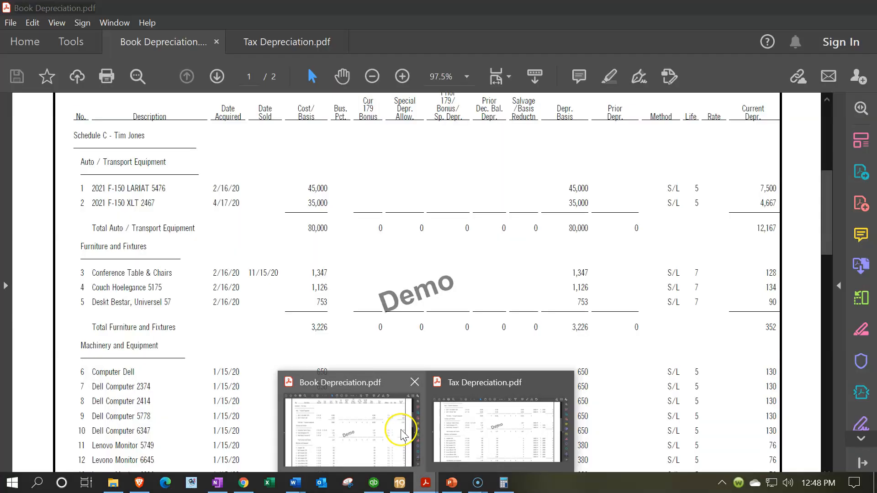
click(400, 432)
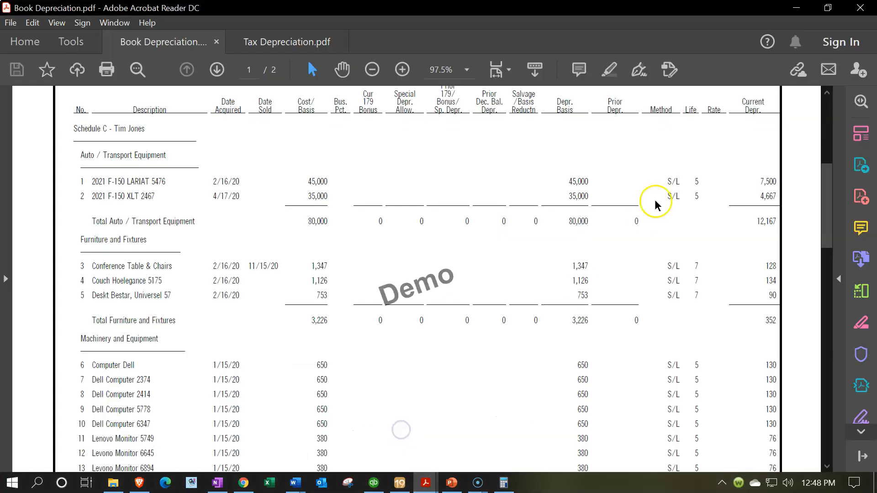
click(797, 9)
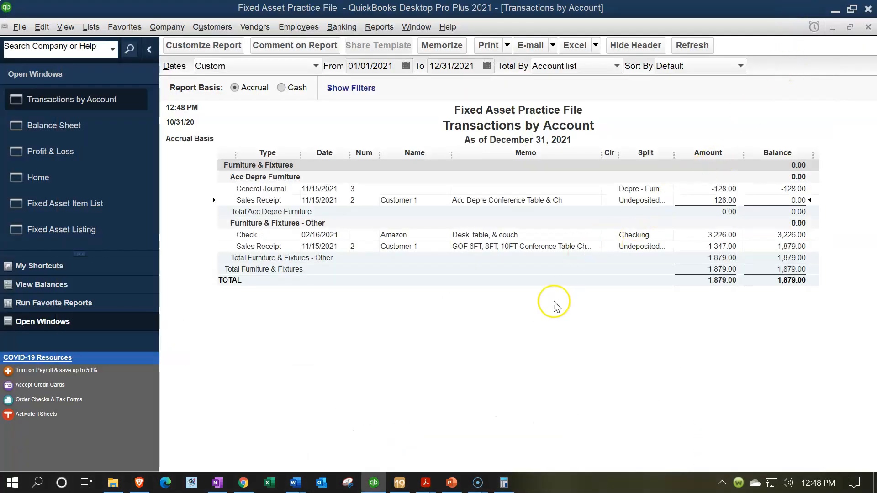
click(90, 211)
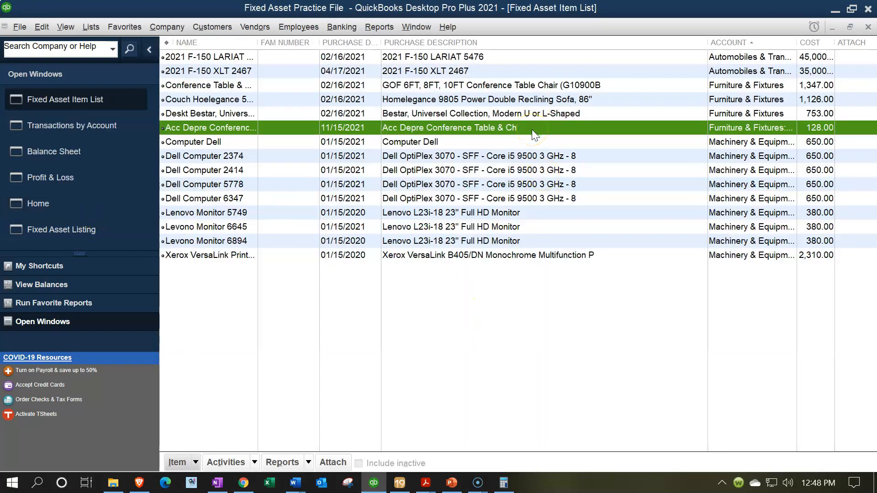
click(780, 133)
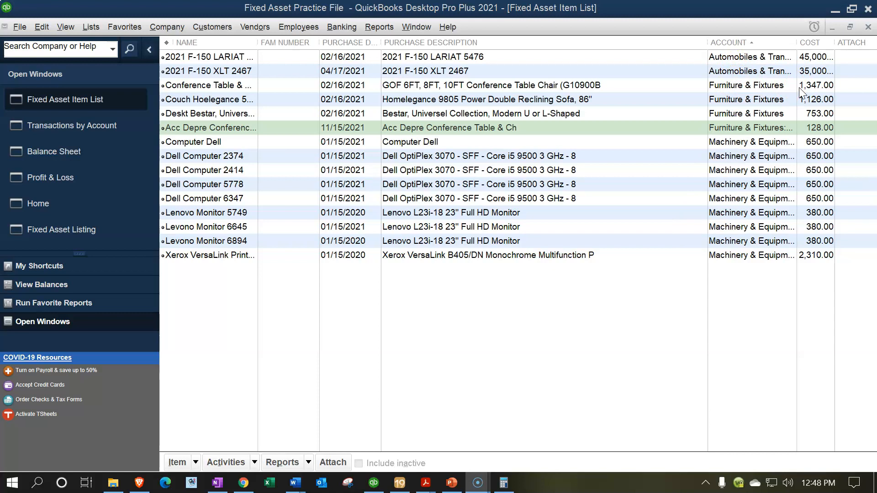
- Compare the Balance Sheet's Furniture & Fixtures balance with Book Depreciation.pdf by adding the remaining costs 1126 + 753 in Calculator
click(80, 150)
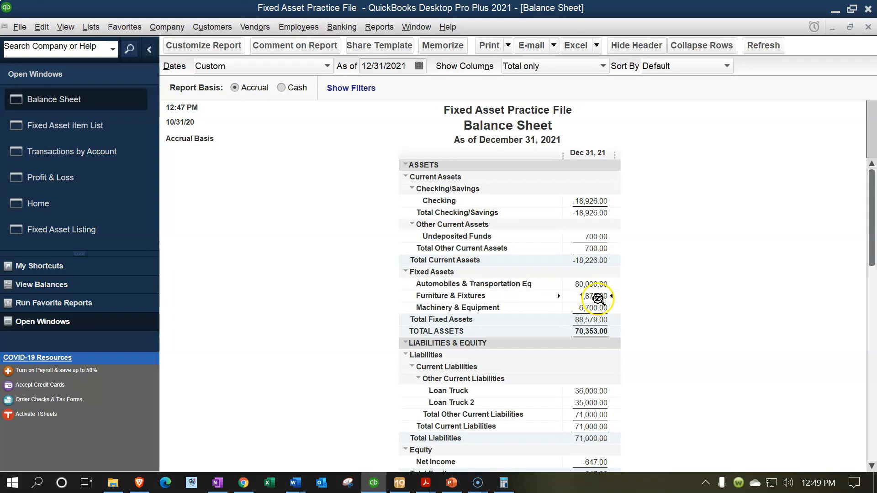
mouse_move(425, 483)
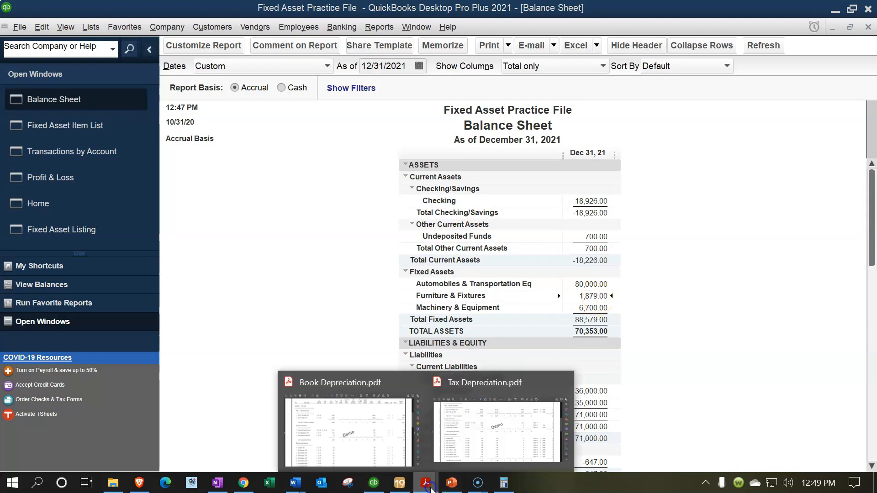
click(383, 445)
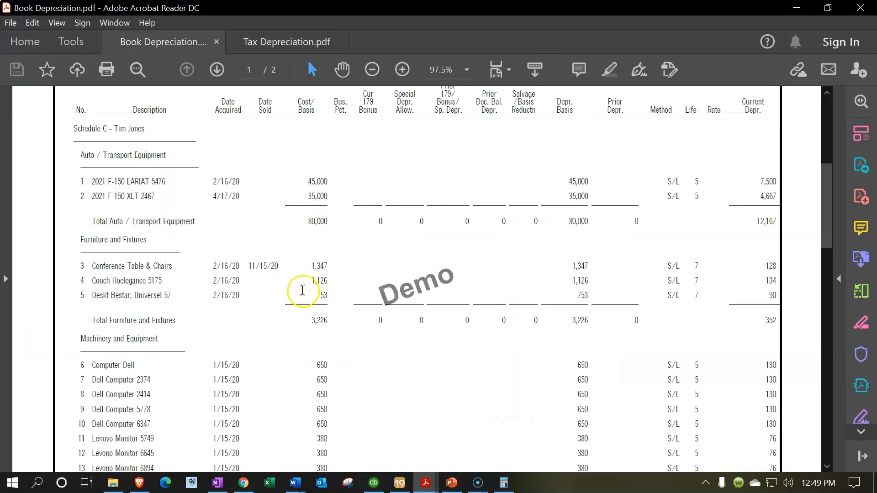
drag(578, 1, 461, 255)
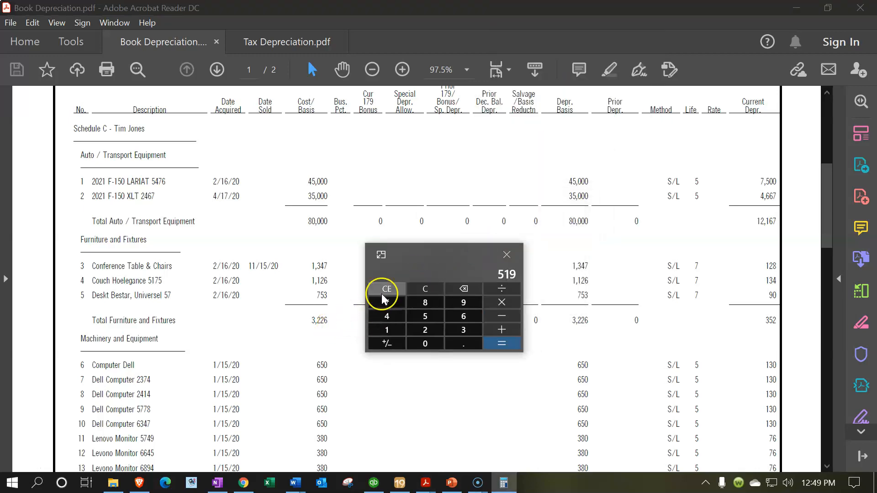
click(425, 289)
text(1126+753+)
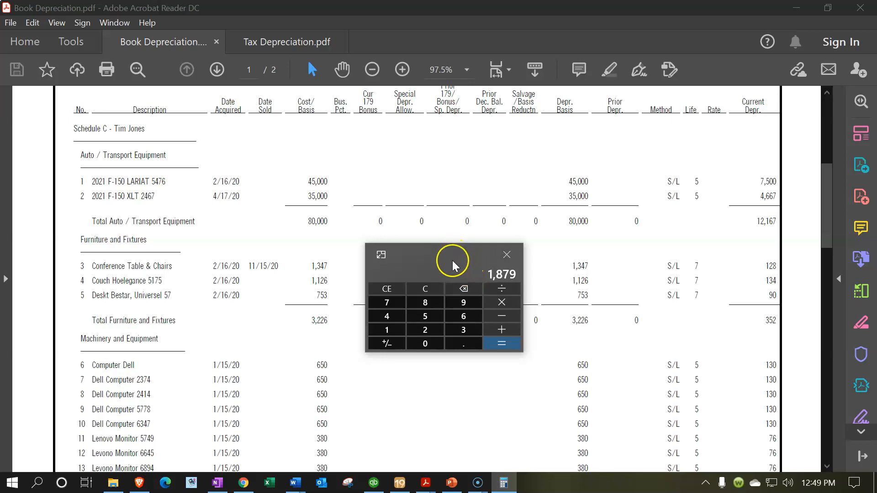
- Switch back to the Balance Sheet in QuickBooks and examine the purchase, depreciation and sale transactions behind the Furniture & Fixtures balance
click(374, 483)
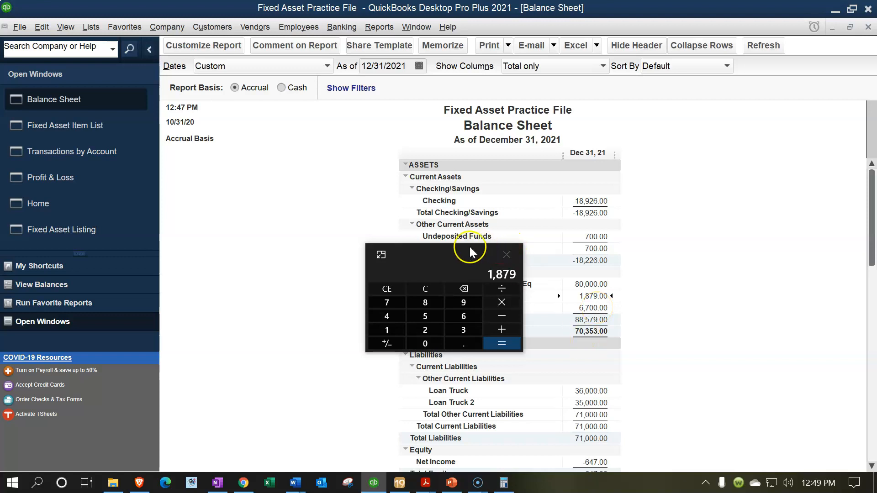
drag(443, 257, 876, 257)
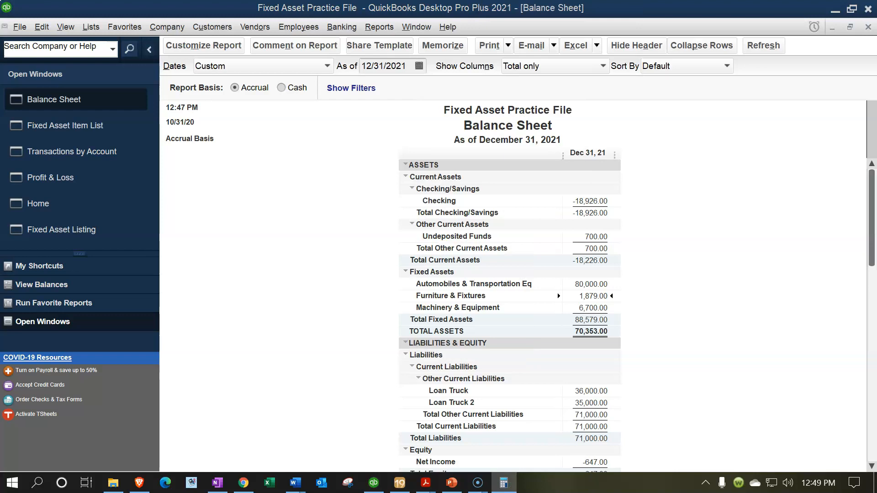
click(598, 296)
double_click(597, 296)
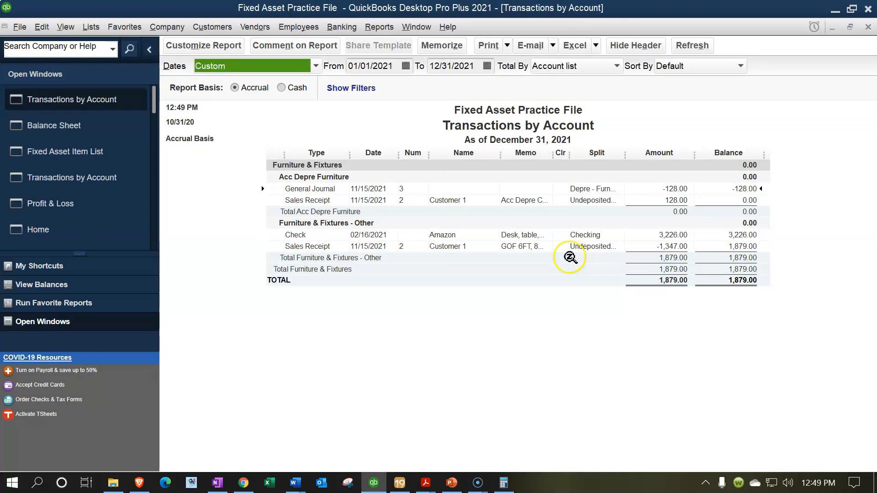
click(481, 244)
click(482, 245)
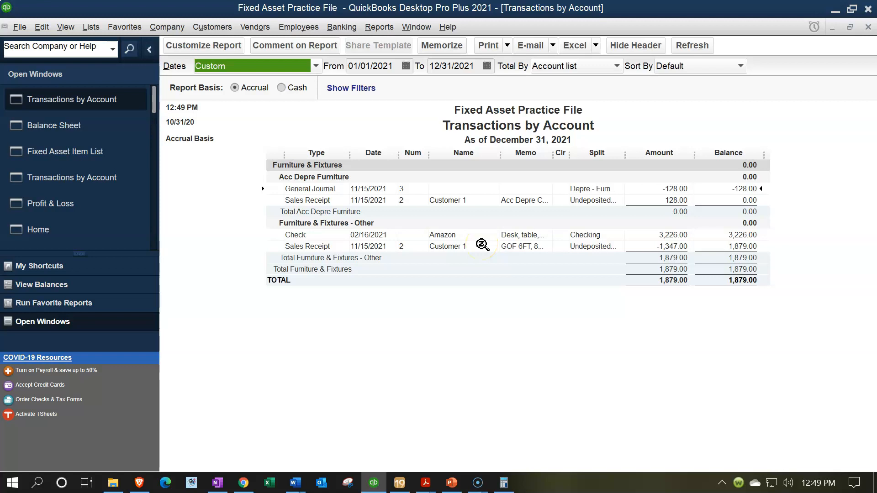
click(478, 254)
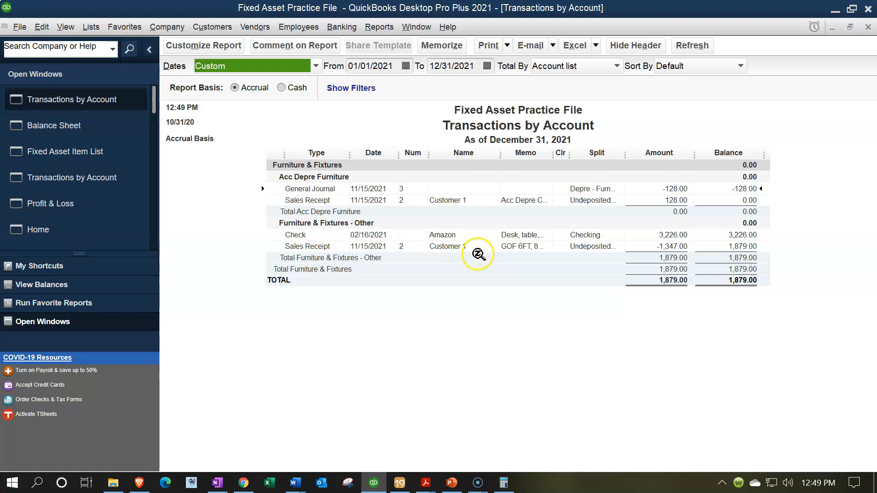
click(487, 273)
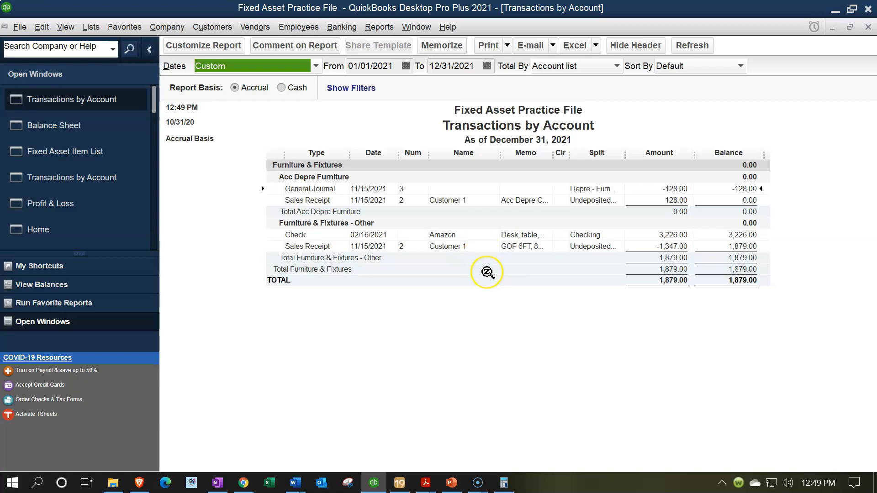